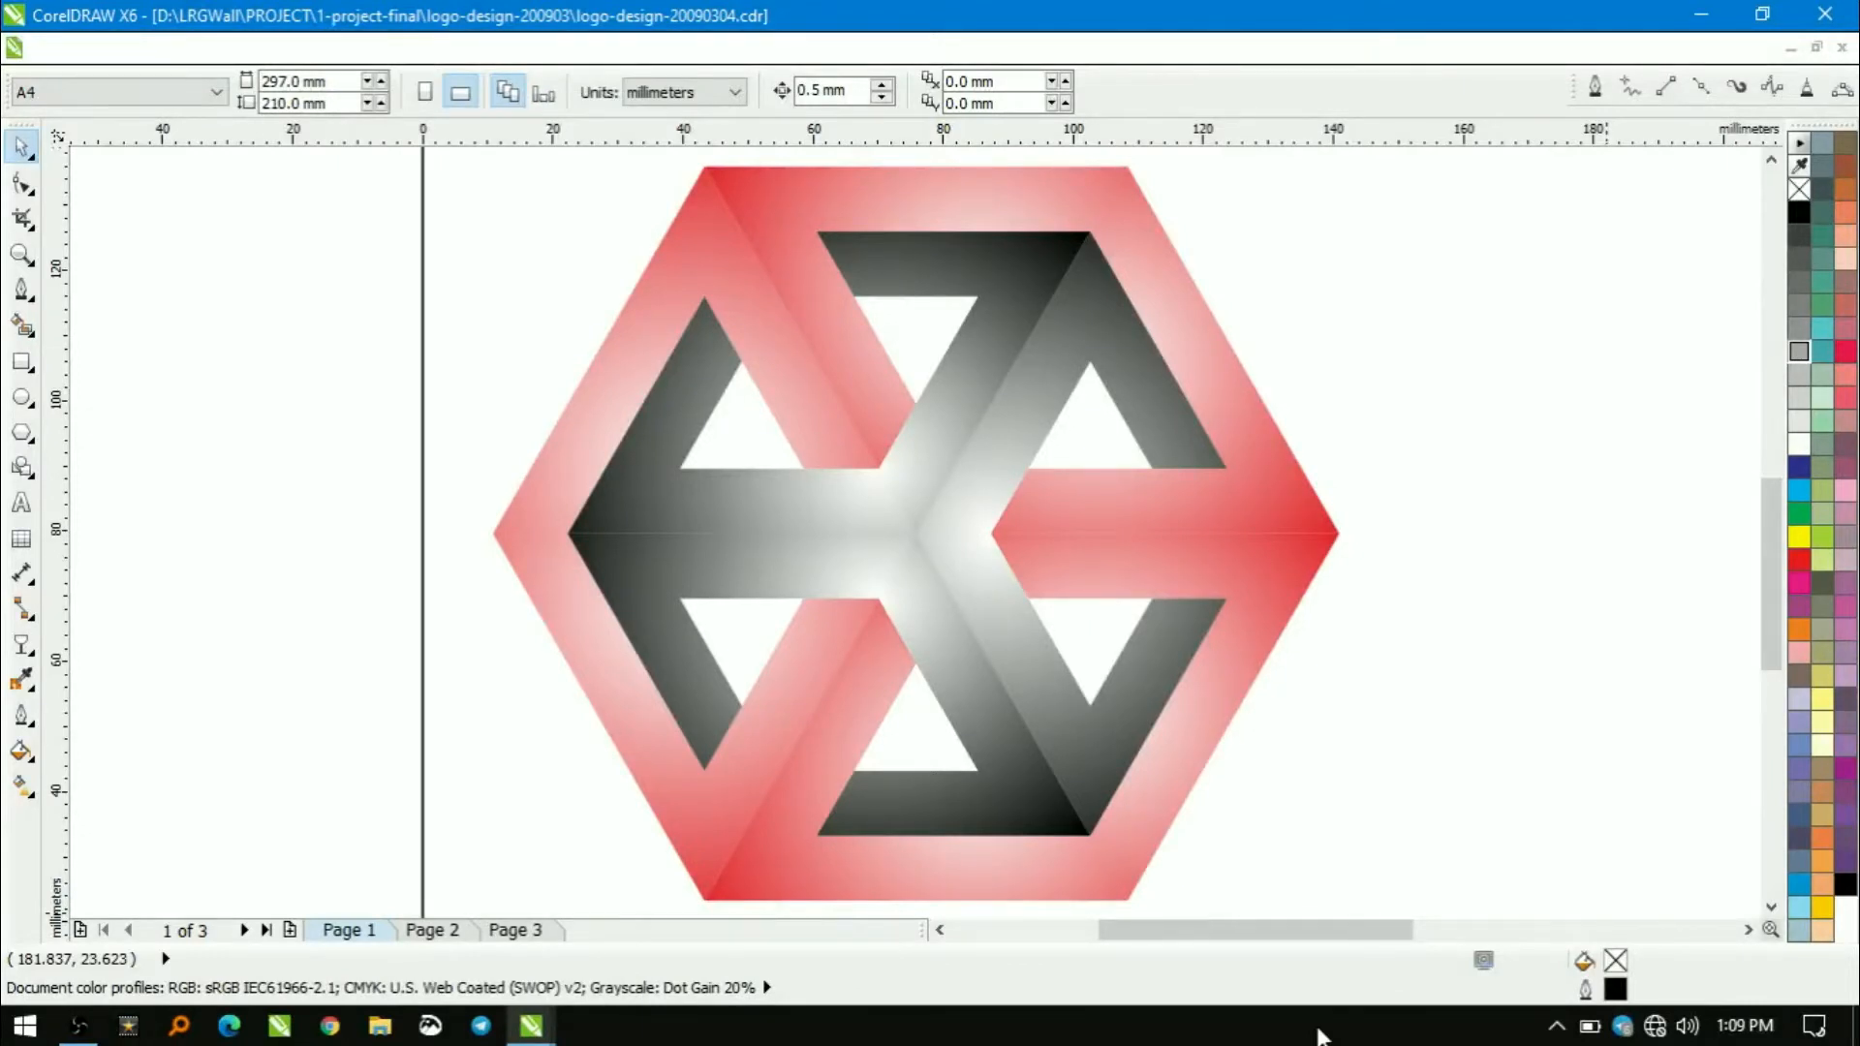
# Draw an open two-segment line beside the logo with the Pen tool: a slanted side about 32 by 56 mm and a shorter horizontal base
pyautogui.hotkey('shift', 'F4')
pyautogui.click(667, 683)
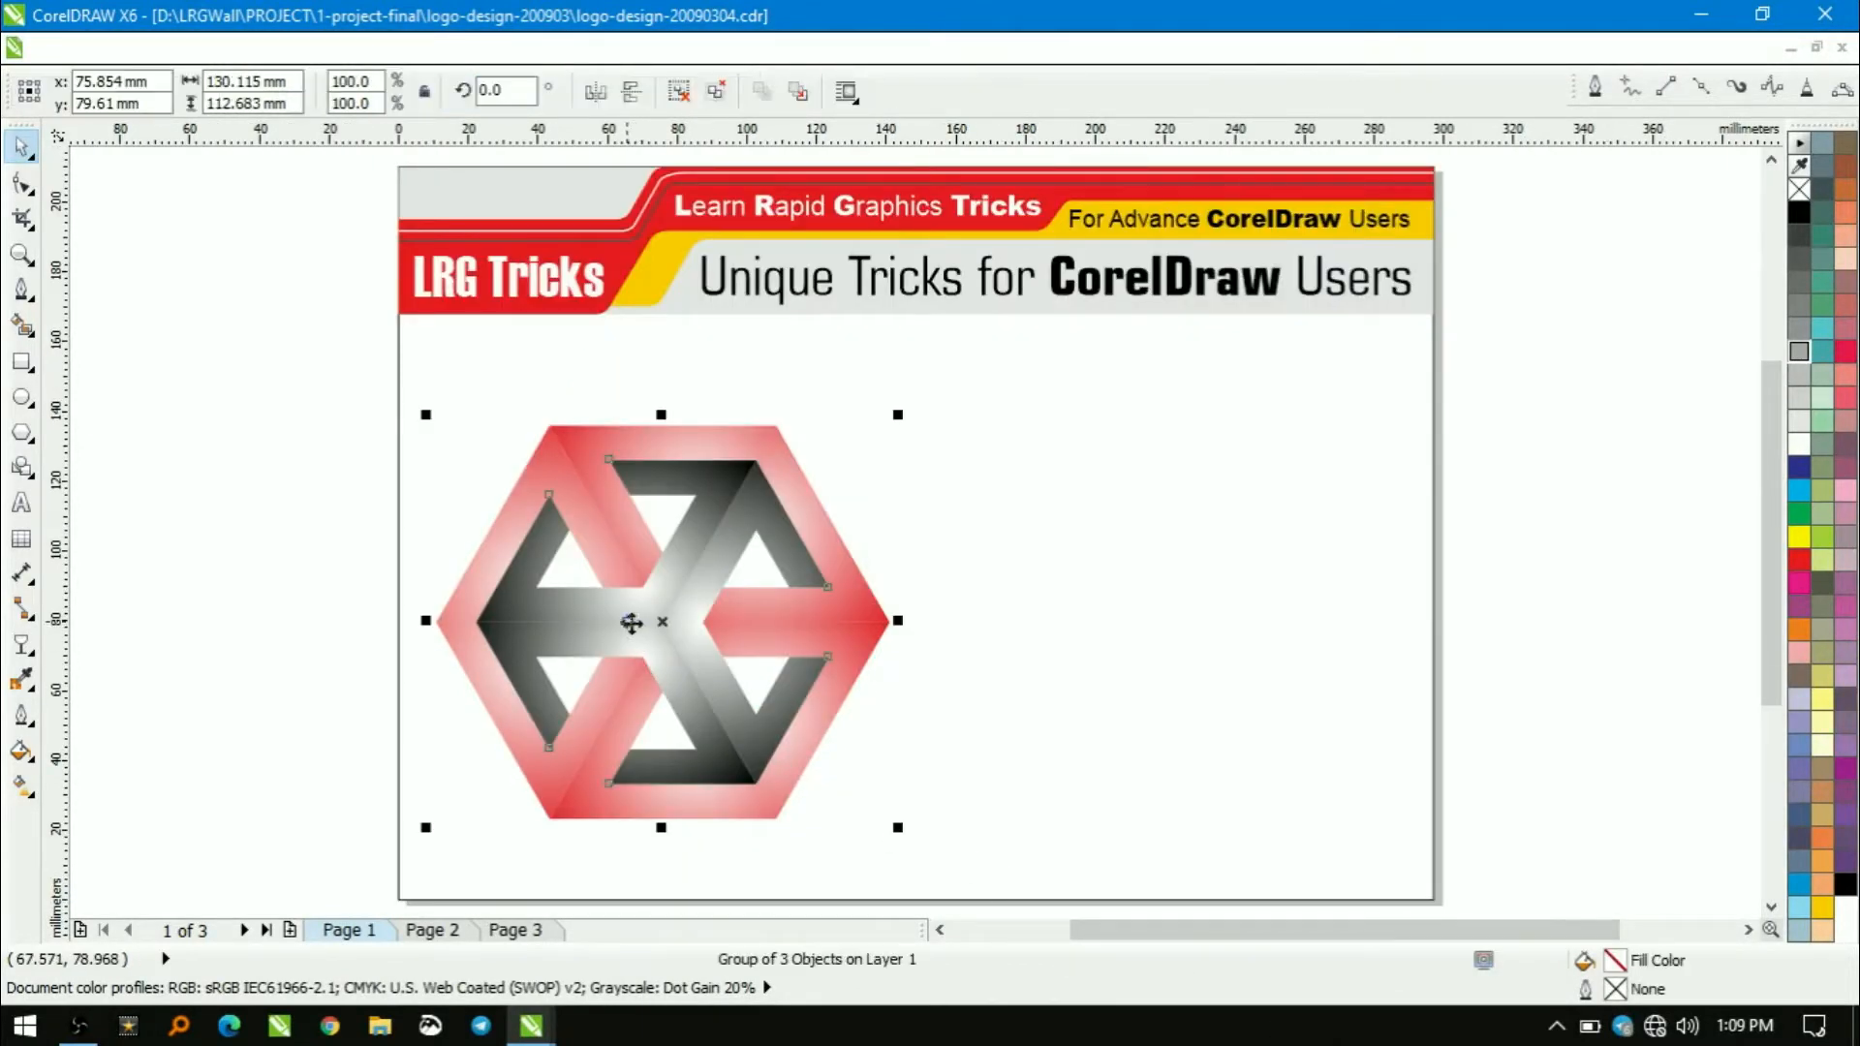
pyautogui.moveTo(379, 400); pyautogui.dragTo(1461, 855)
pyautogui.click(951, 655)
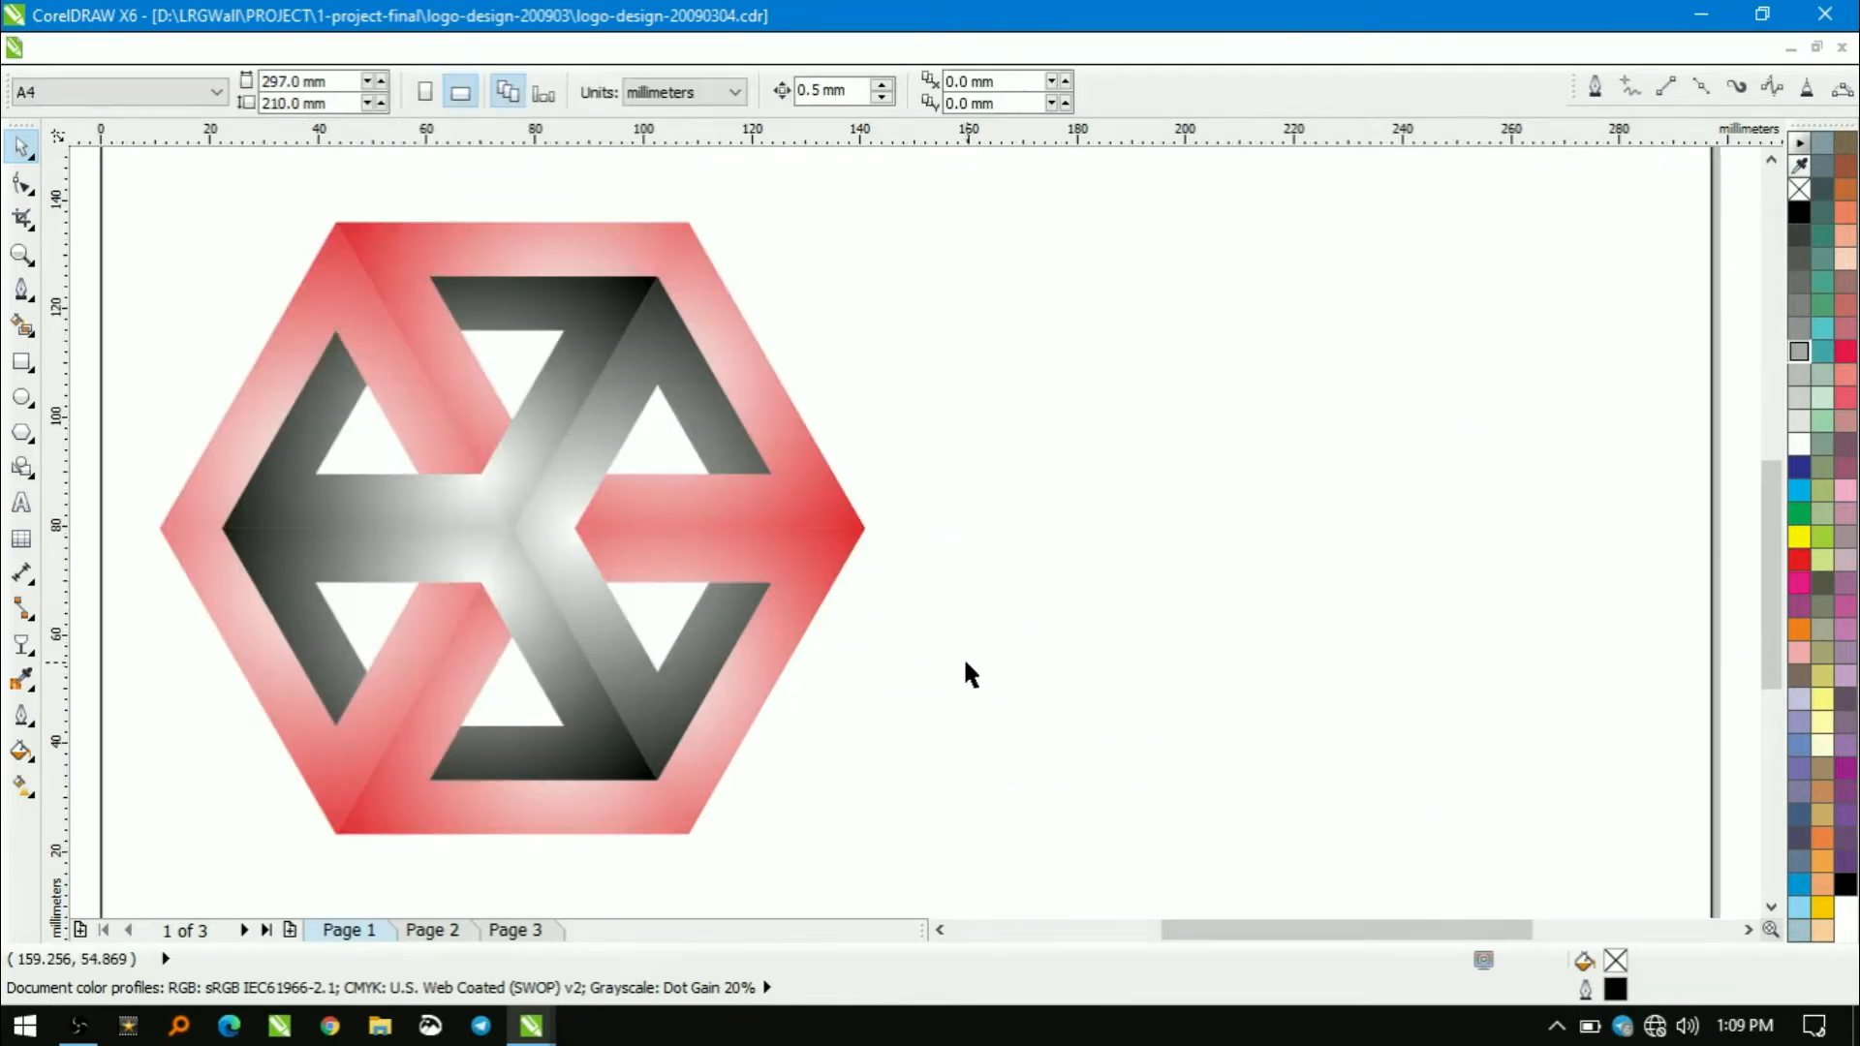
pyautogui.press('p')
pyautogui.click(1121, 528)
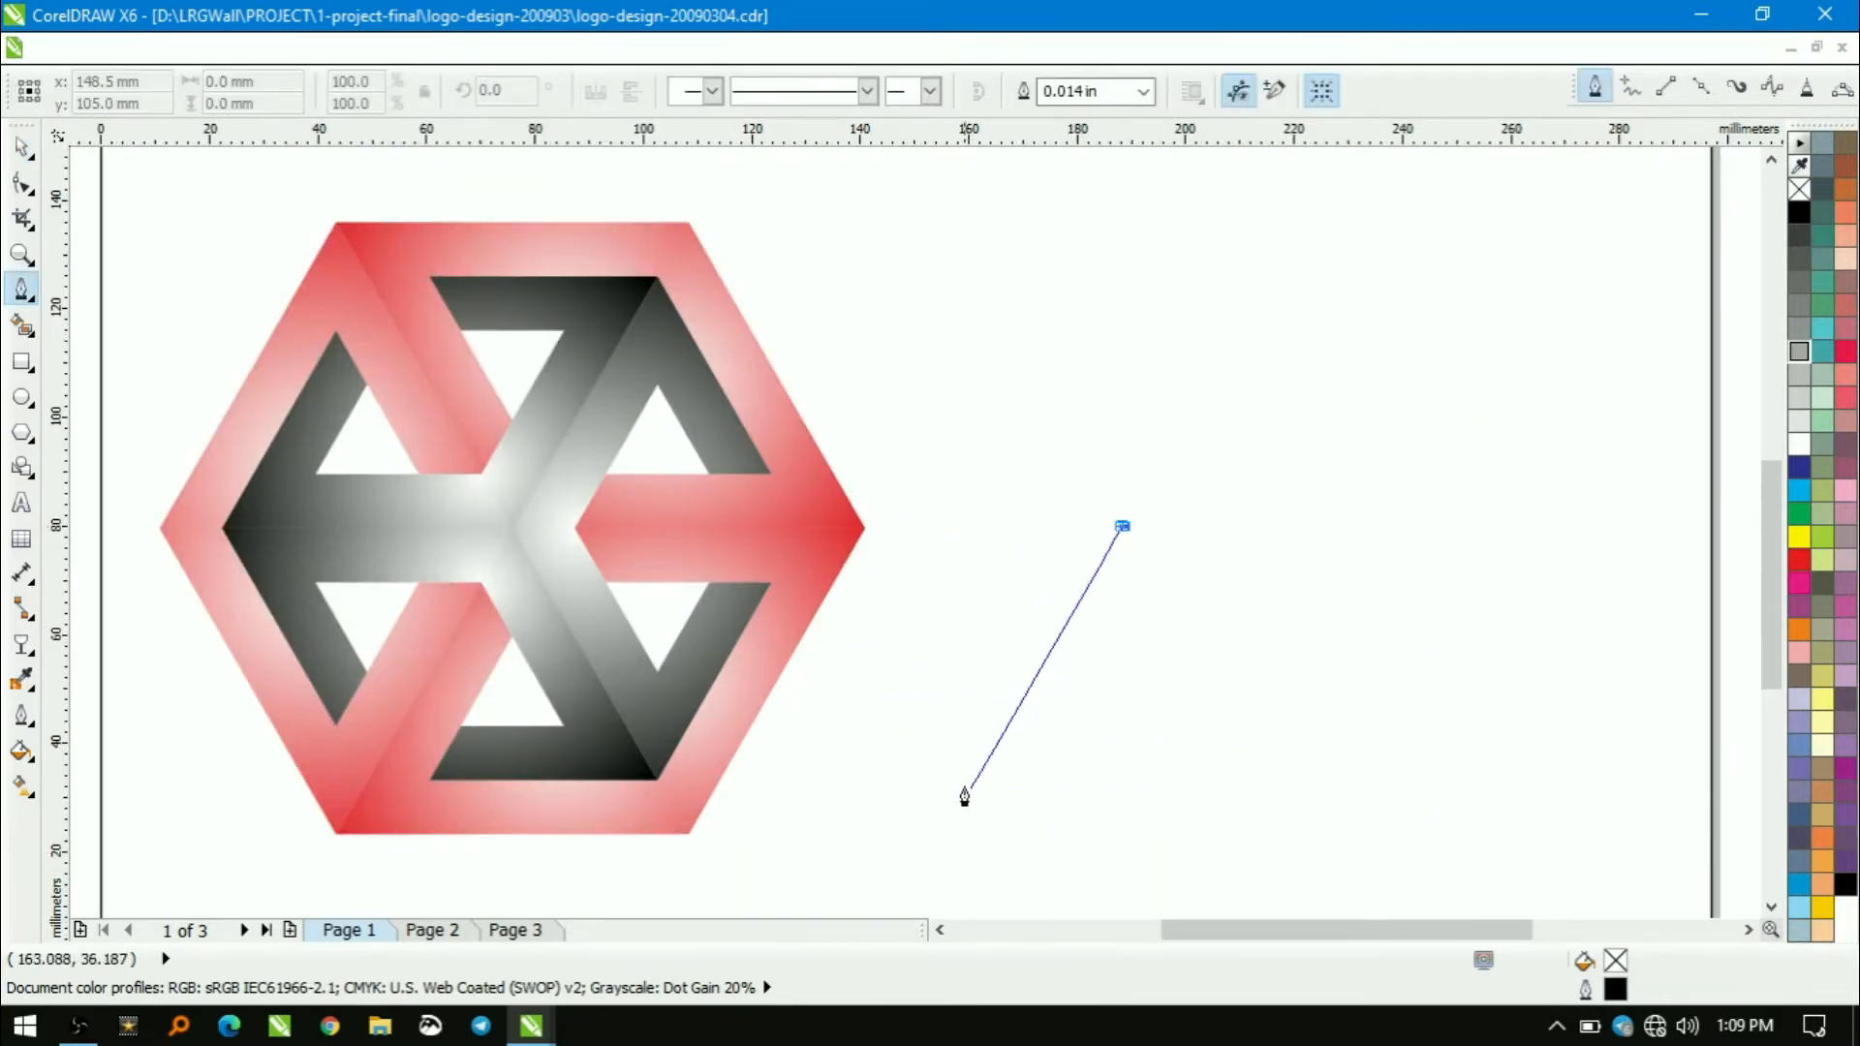
pyautogui.click(947, 831)
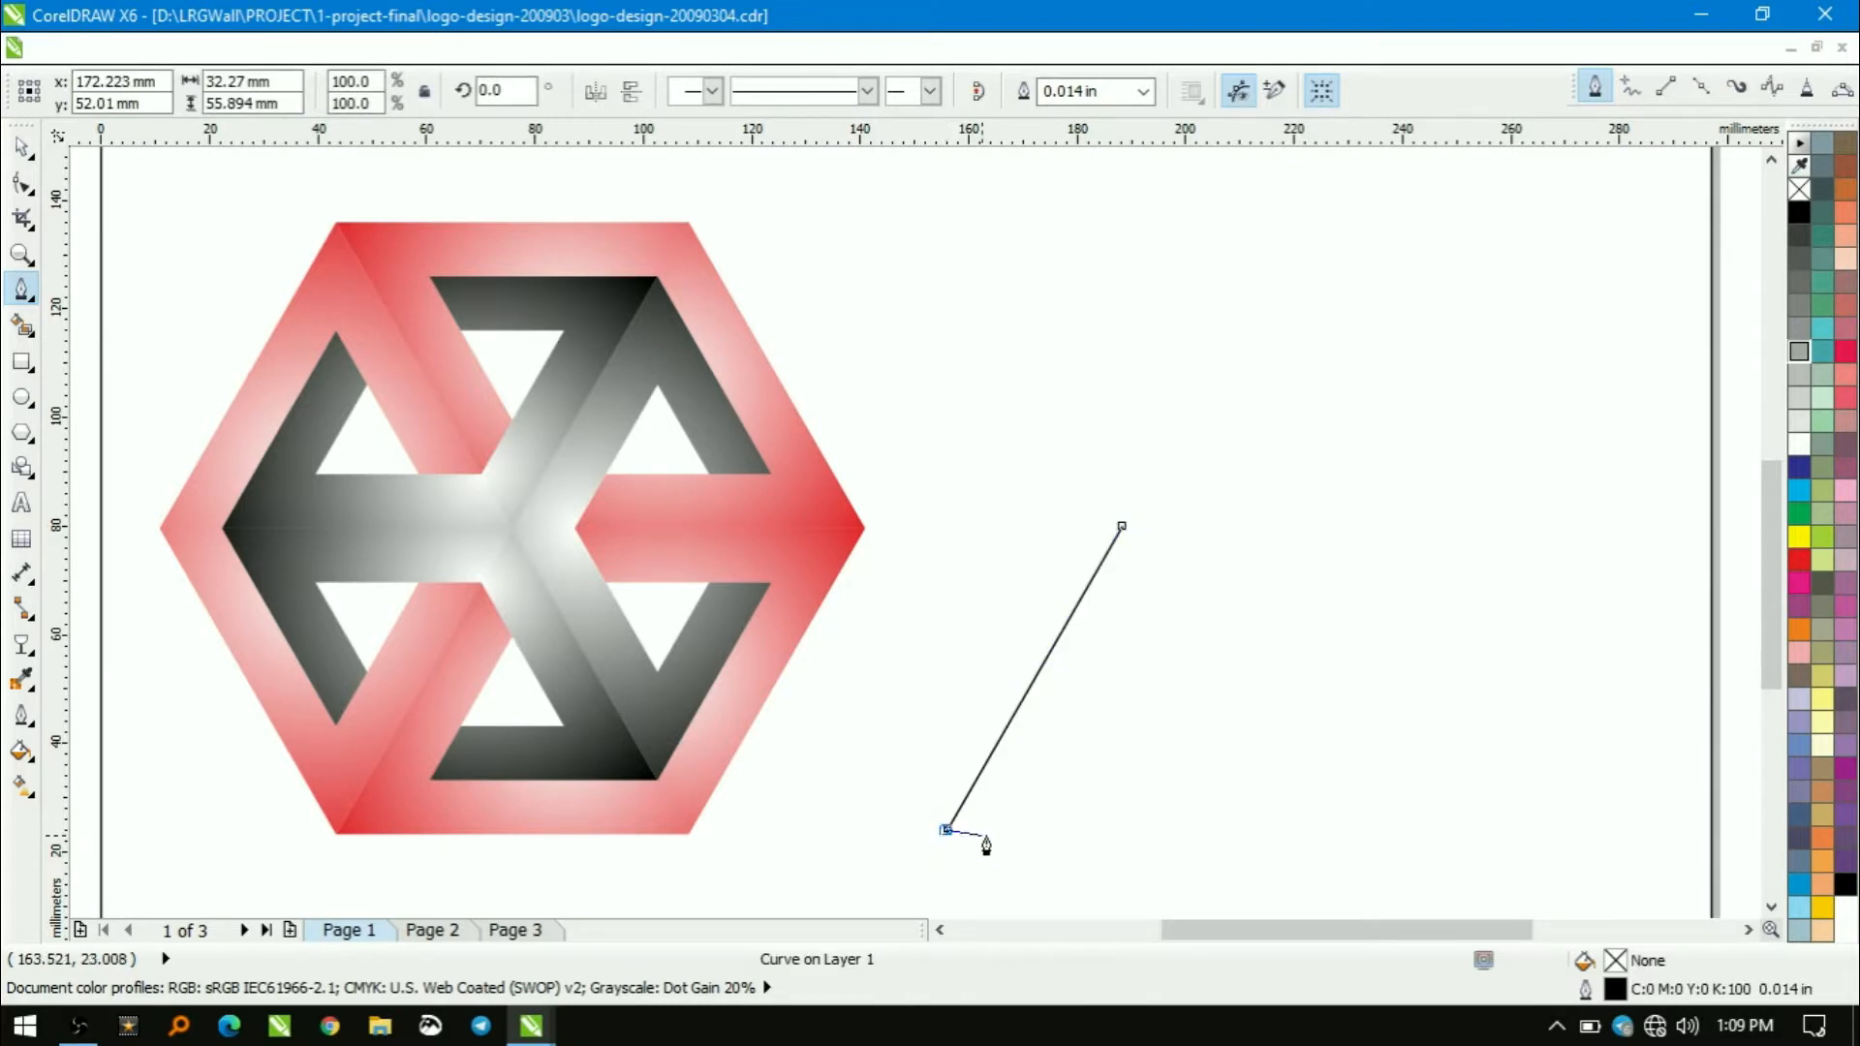
pyautogui.click(1077, 831)
pyautogui.press('space')
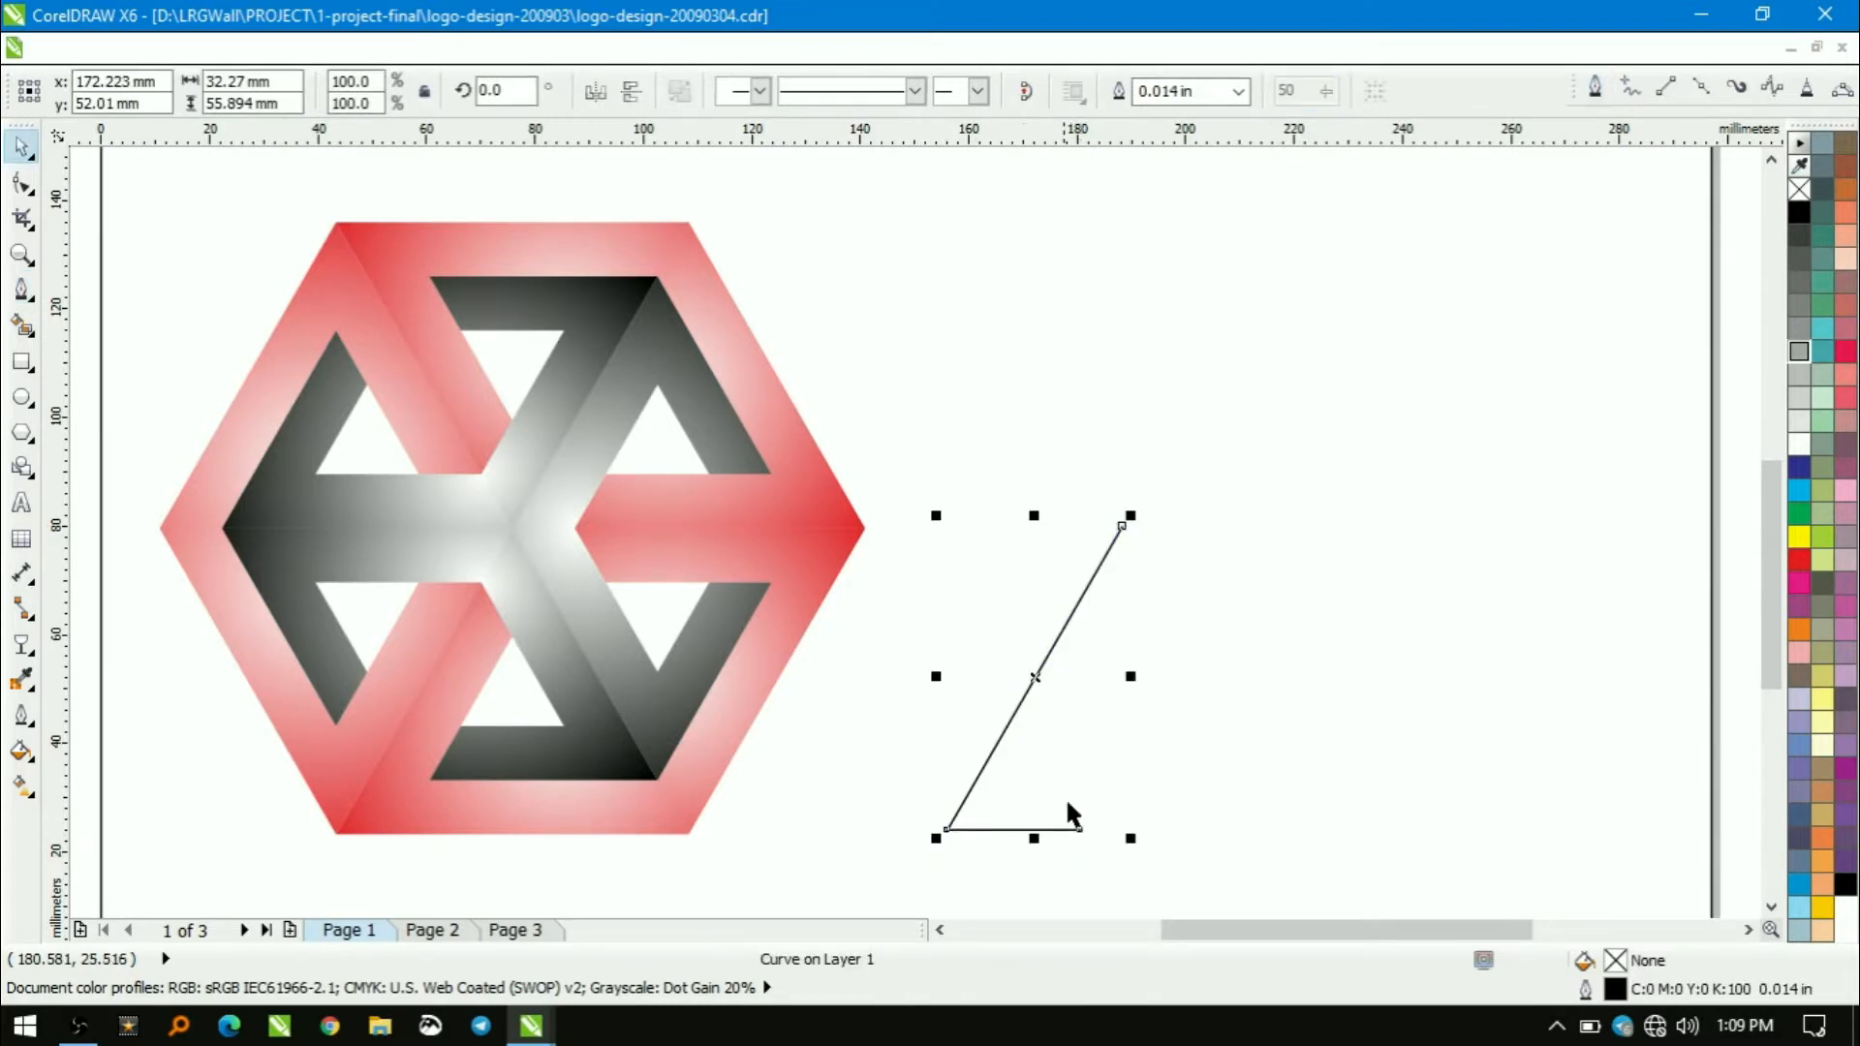
# Create a horizontally mirrored copy of the line meeting it at the apex, and combine both curves into one object
pyautogui.moveTo(937, 677); pyautogui.dragTo(1154, 657)
pyautogui.rightClick(1154, 656)
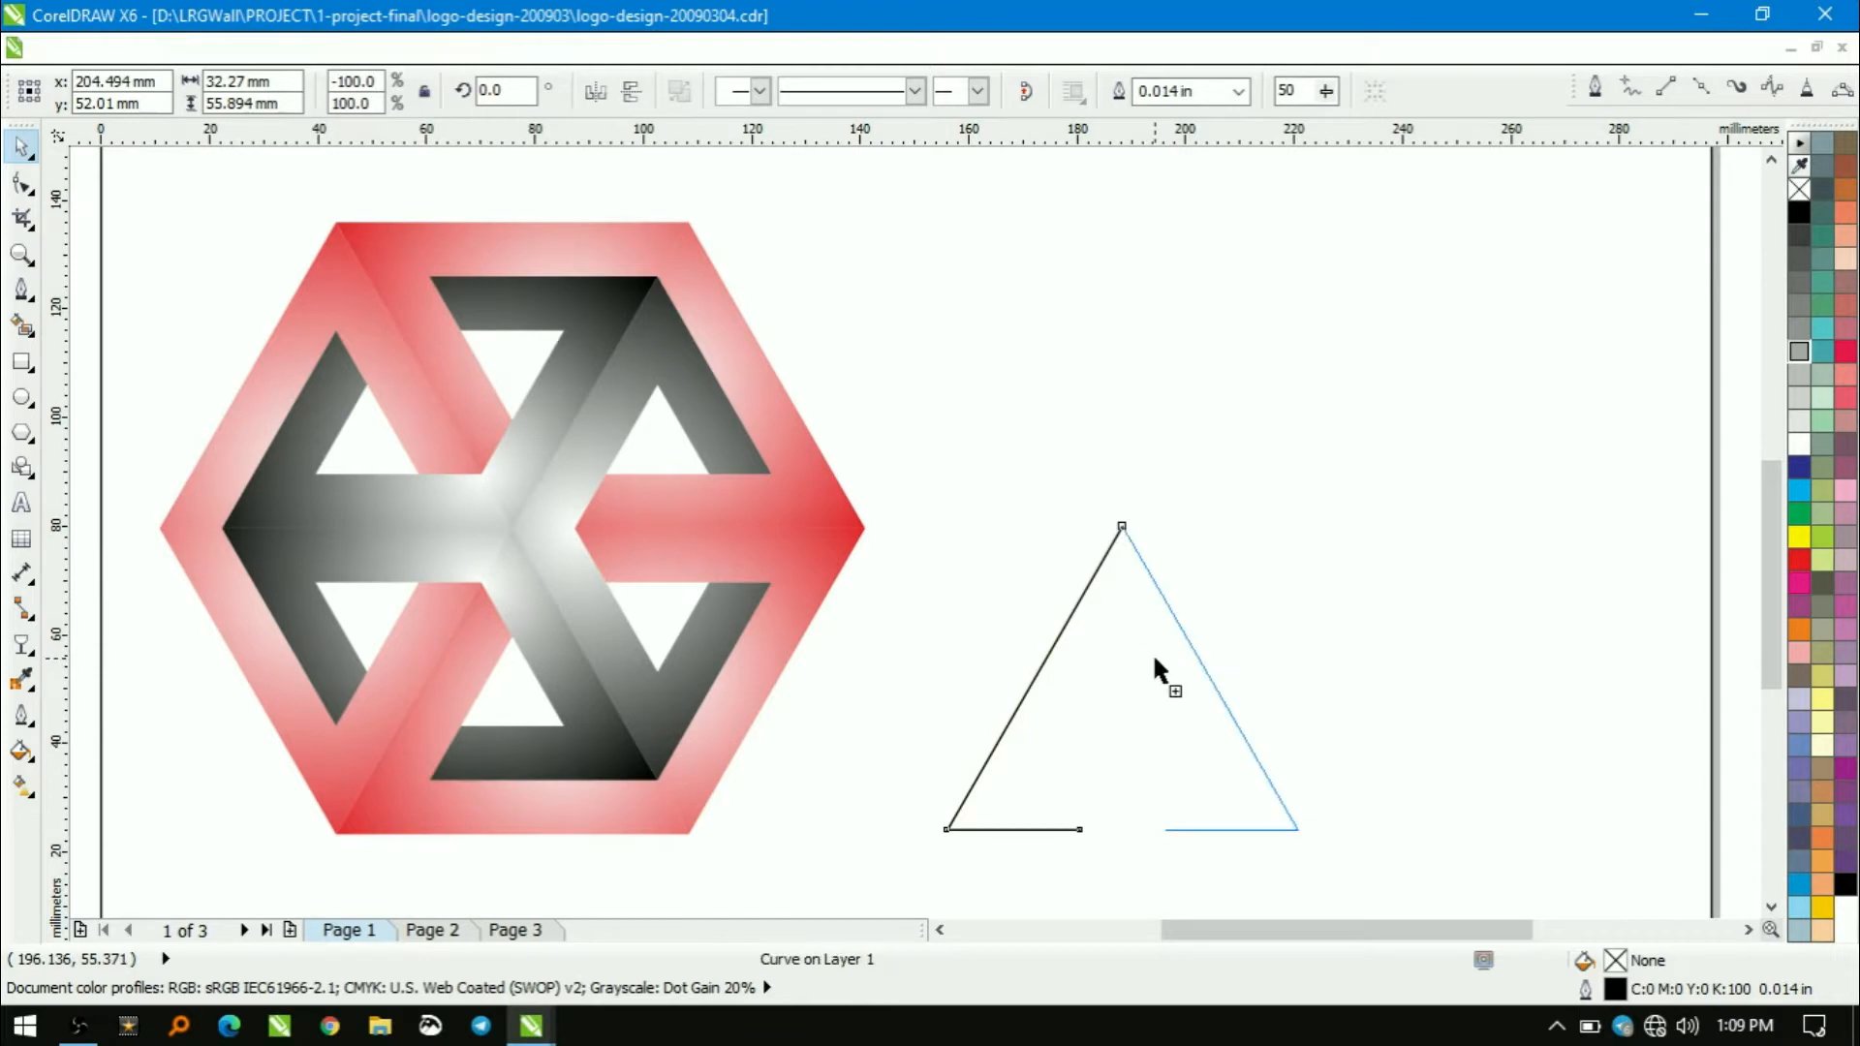
pyautogui.keyDown('shift'); pyautogui.click(1109, 549); pyautogui.keyUp('shift')
pyautogui.hotkey('ctrl', 'l')
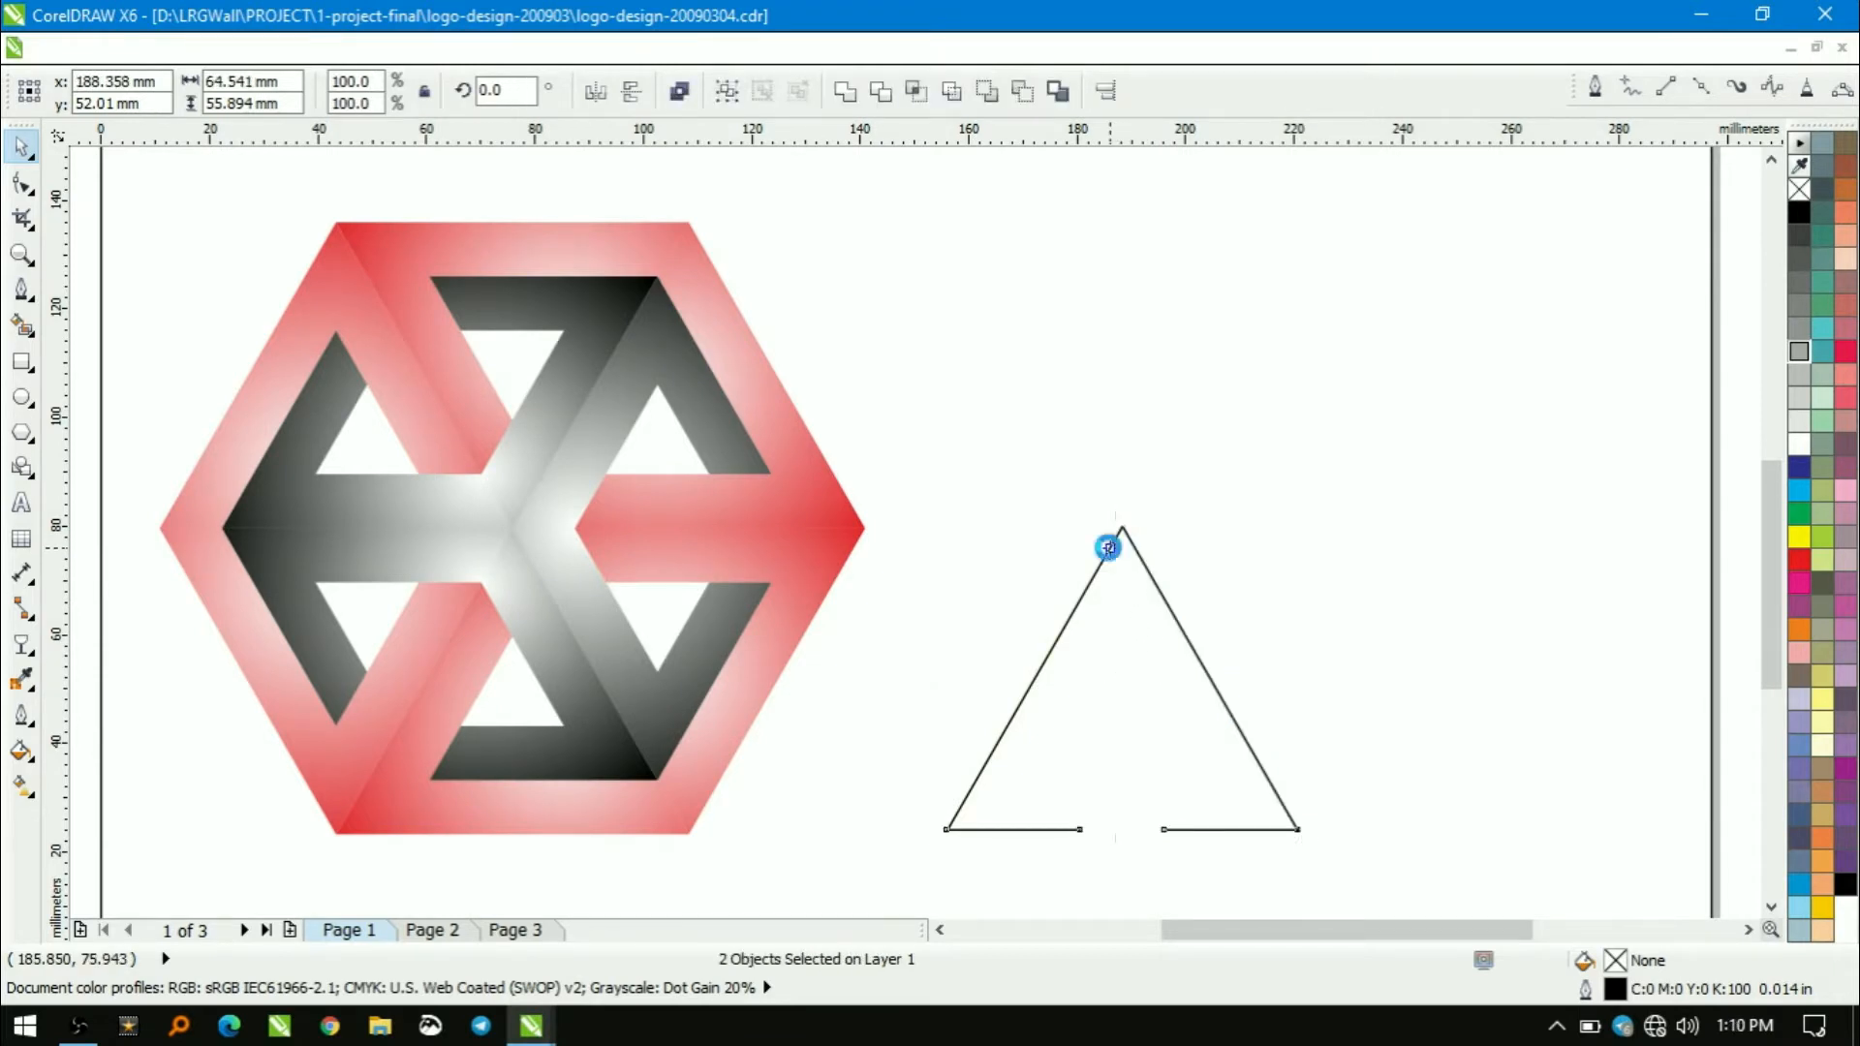
# Join the curve's end nodes at the apex and along the base, and delete the leftover base node to form a closed triangle
pyautogui.press('F10')
pyautogui.moveTo(1090, 494); pyautogui.dragTo(1136, 547)
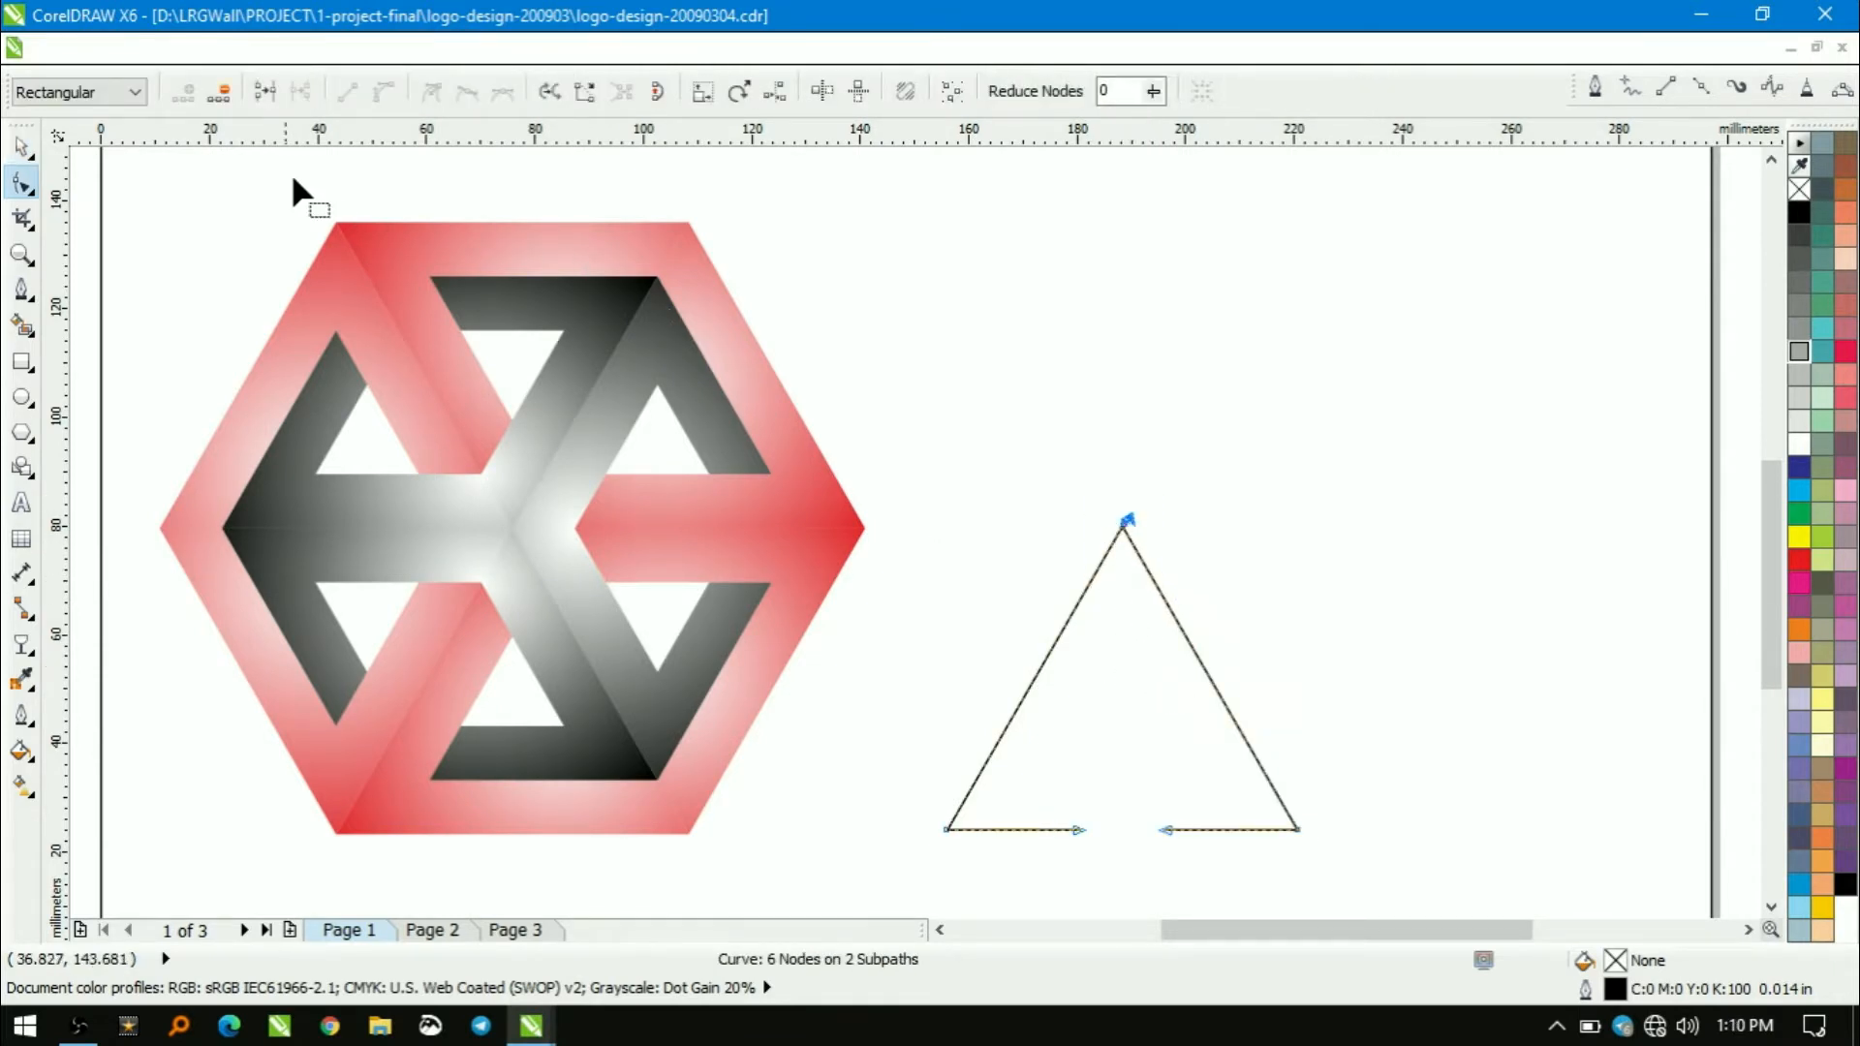
pyautogui.click(264, 90)
pyautogui.moveTo(1025, 821); pyautogui.dragTo(1184, 860)
pyautogui.click(264, 90)
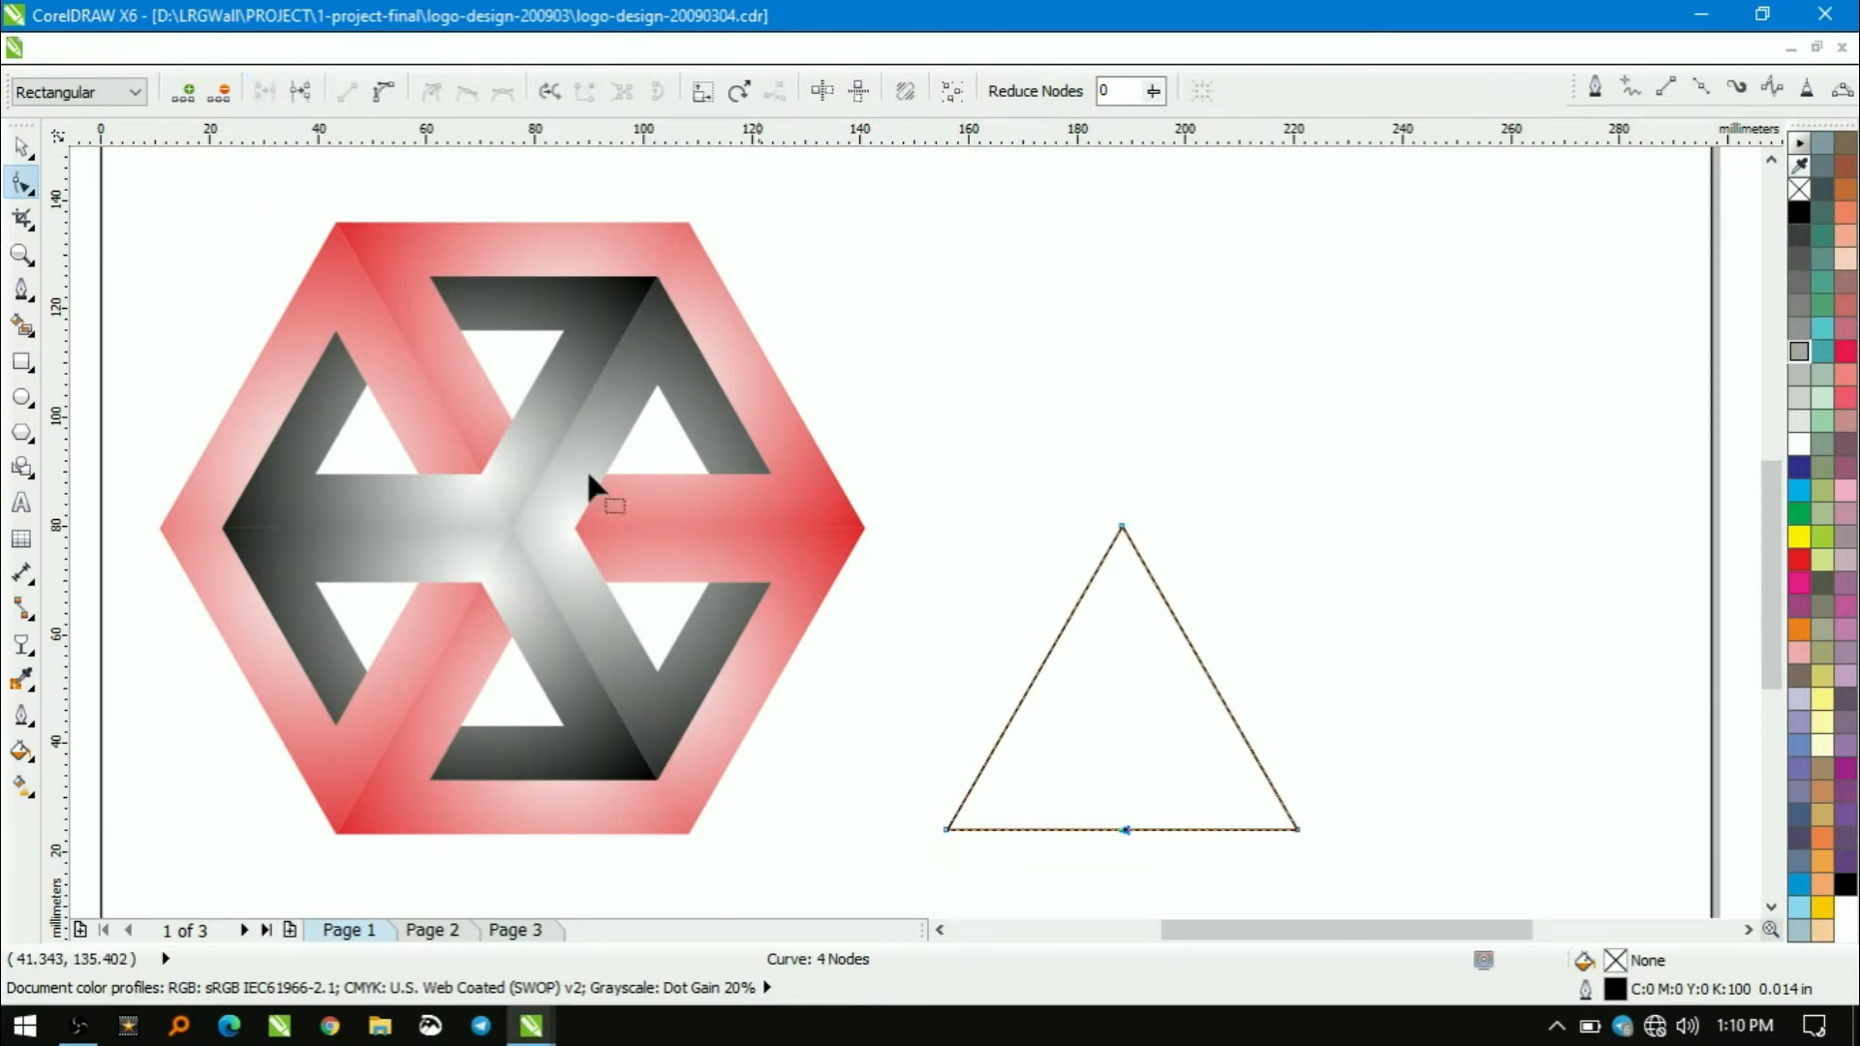
pyautogui.press('Delete')
pyautogui.press('space')
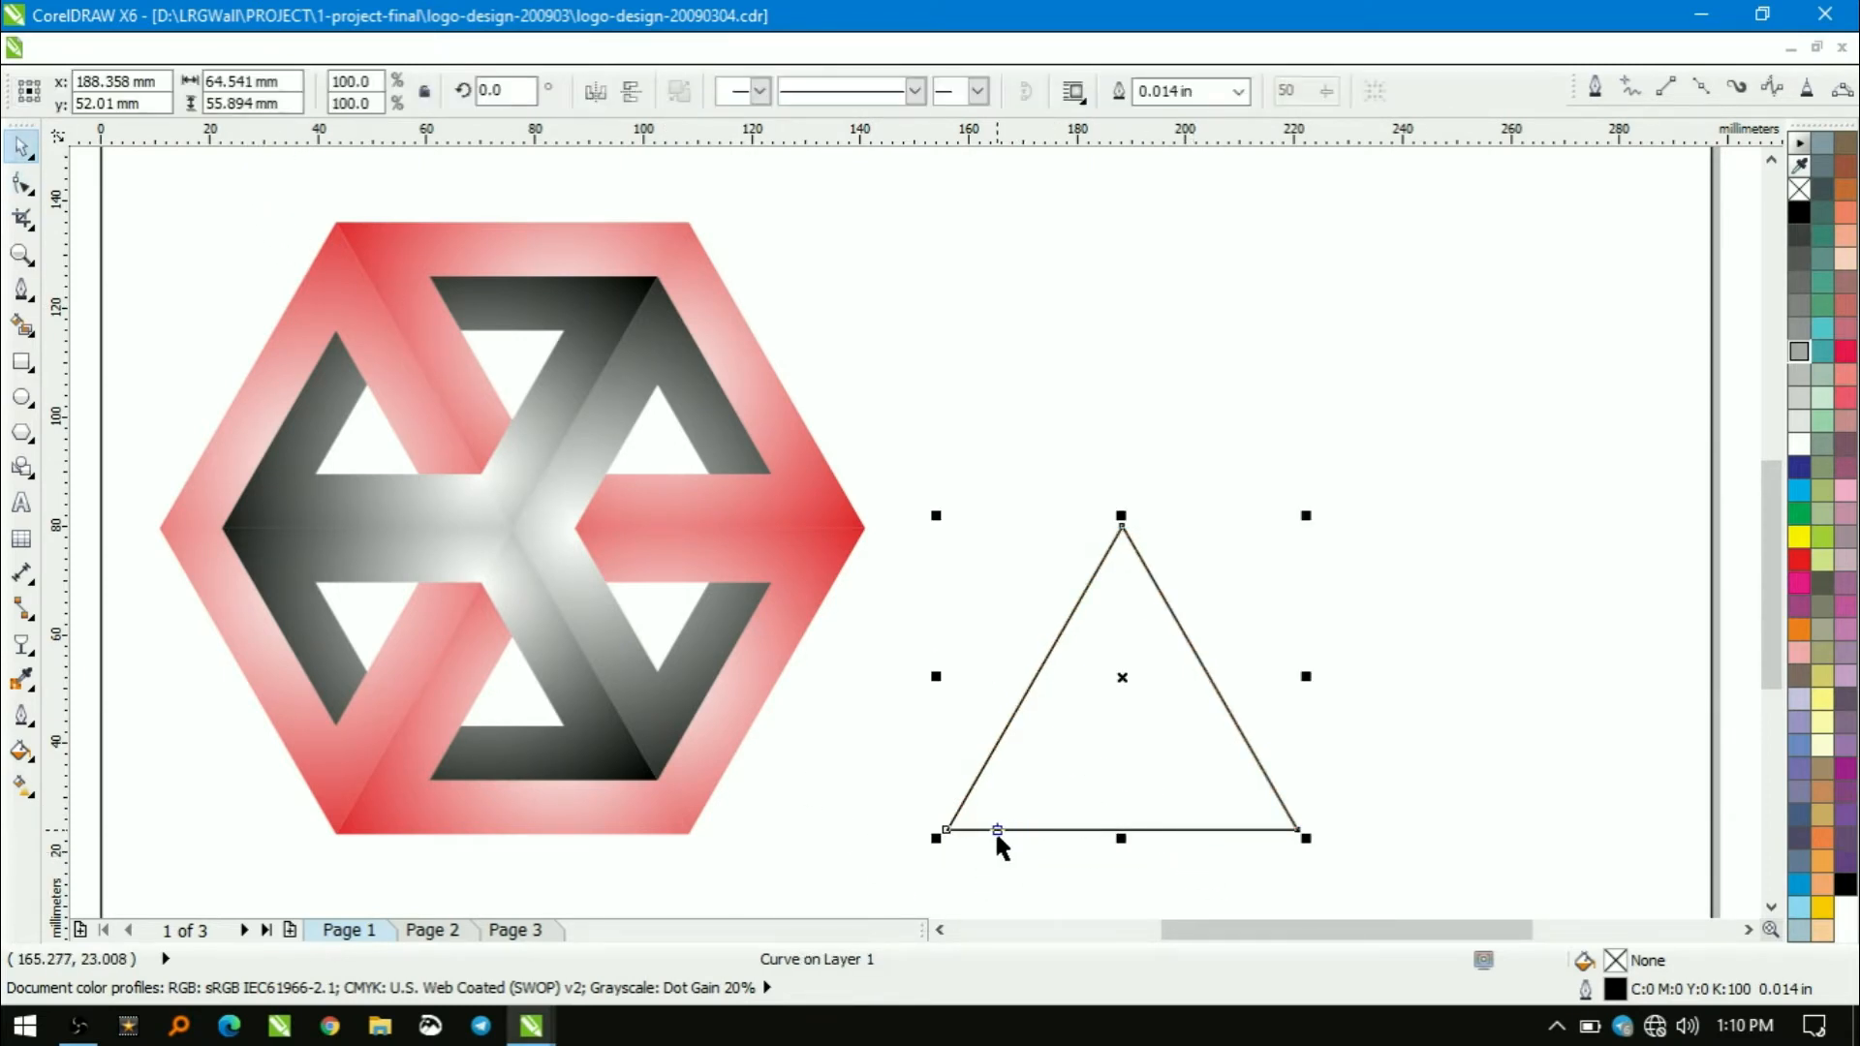
# Add a node at the midpoint of each of the triangle's three sides
pyautogui.click(994, 812)
pyautogui.click(993, 754)
pyautogui.press('space')
pyautogui.click(182, 92)
pyautogui.click(1049, 792)
# Draw a square of about 34 mm centred on the triangle's lower-left corner and rotate it to 345 degrees
pyautogui.press('F6')
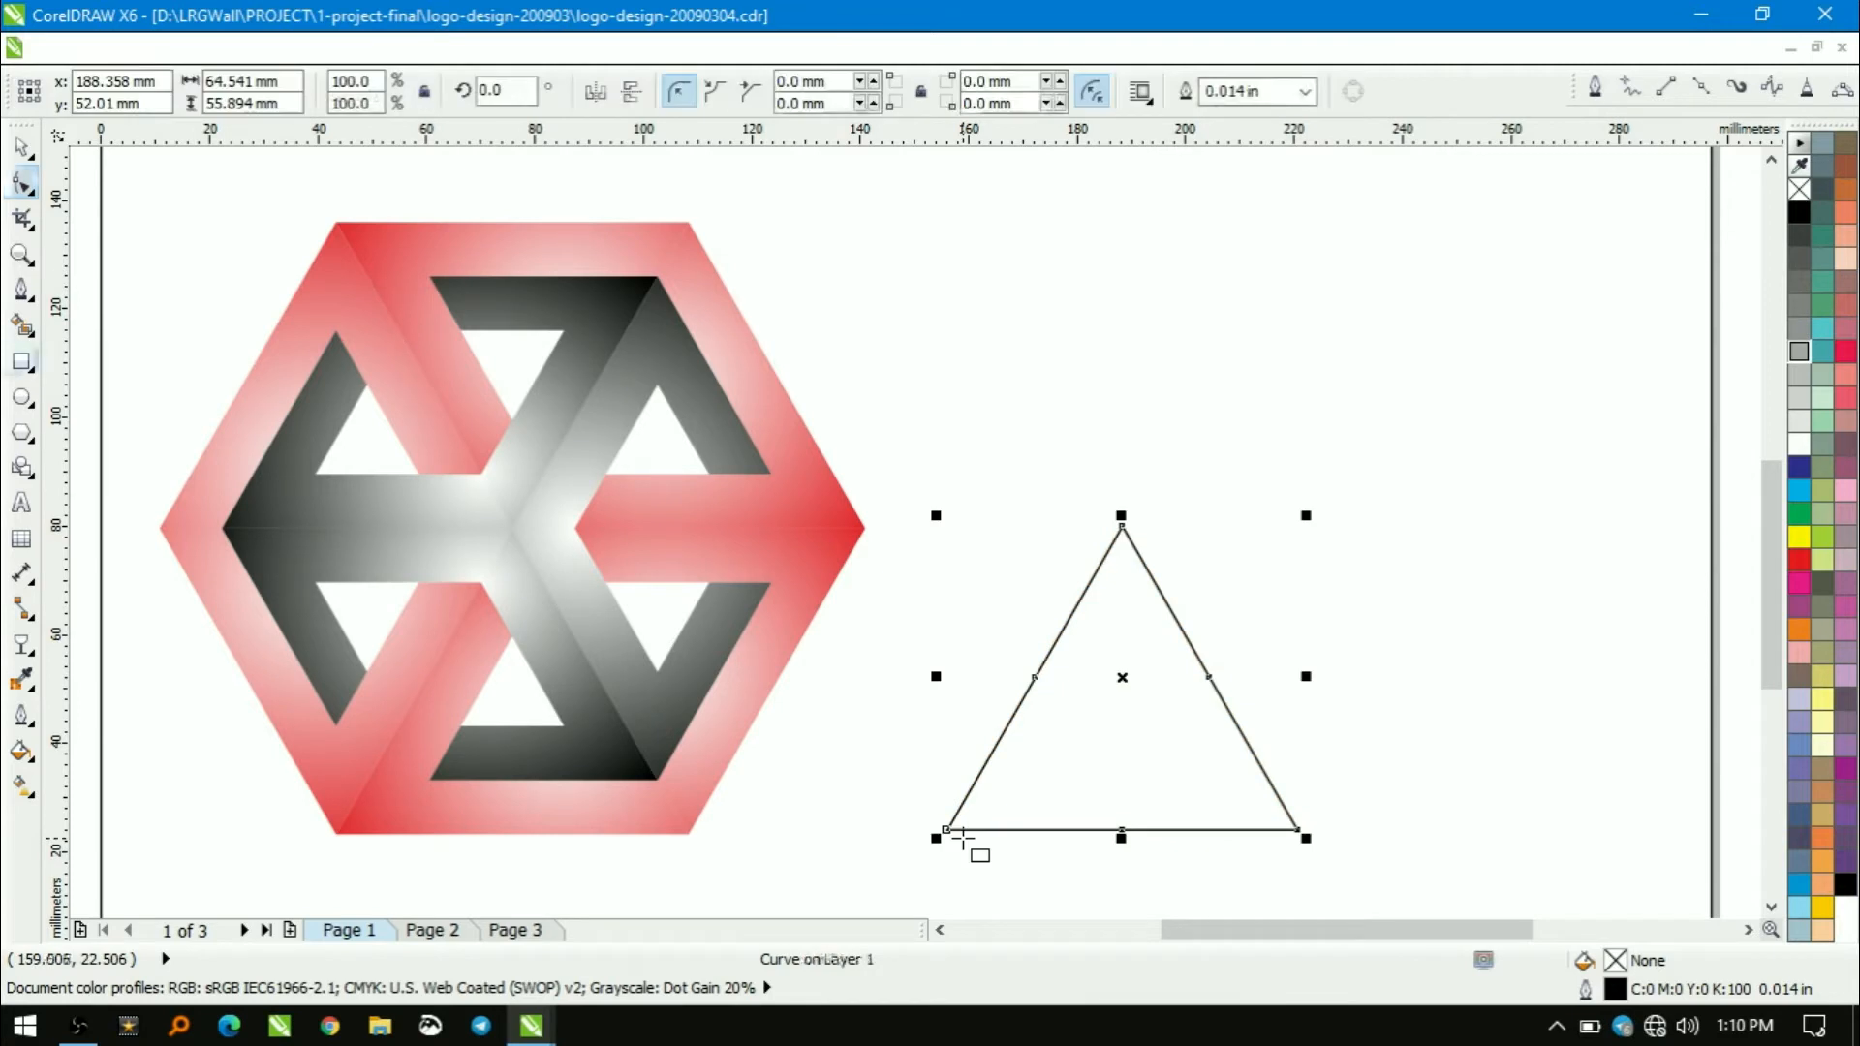
pyautogui.moveTo(947, 830); pyautogui.dragTo(1070, 751)
pyautogui.press('space')
pyautogui.click(1023, 767)
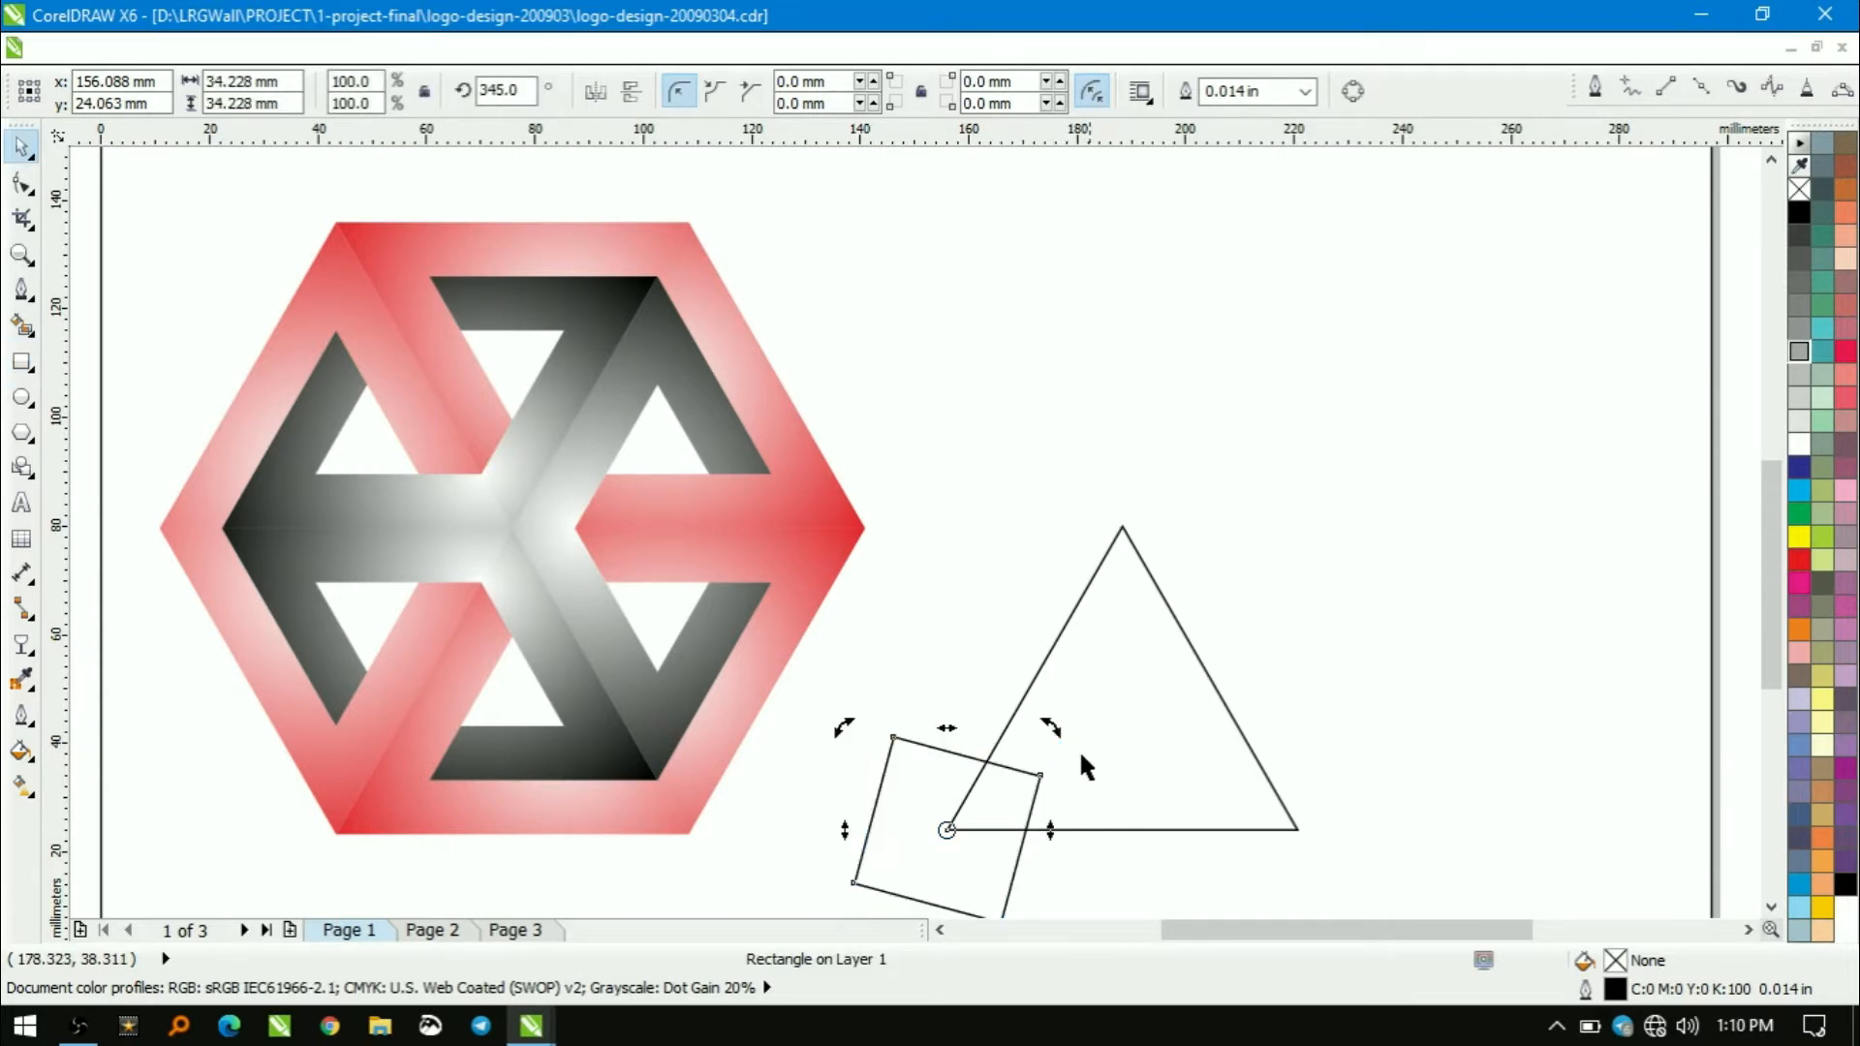
pyautogui.press('Escape')
# Place a copy of the triangle with its lower-left corner snapped to the upper-right corner of the rotated square
pyautogui.click(947, 829)
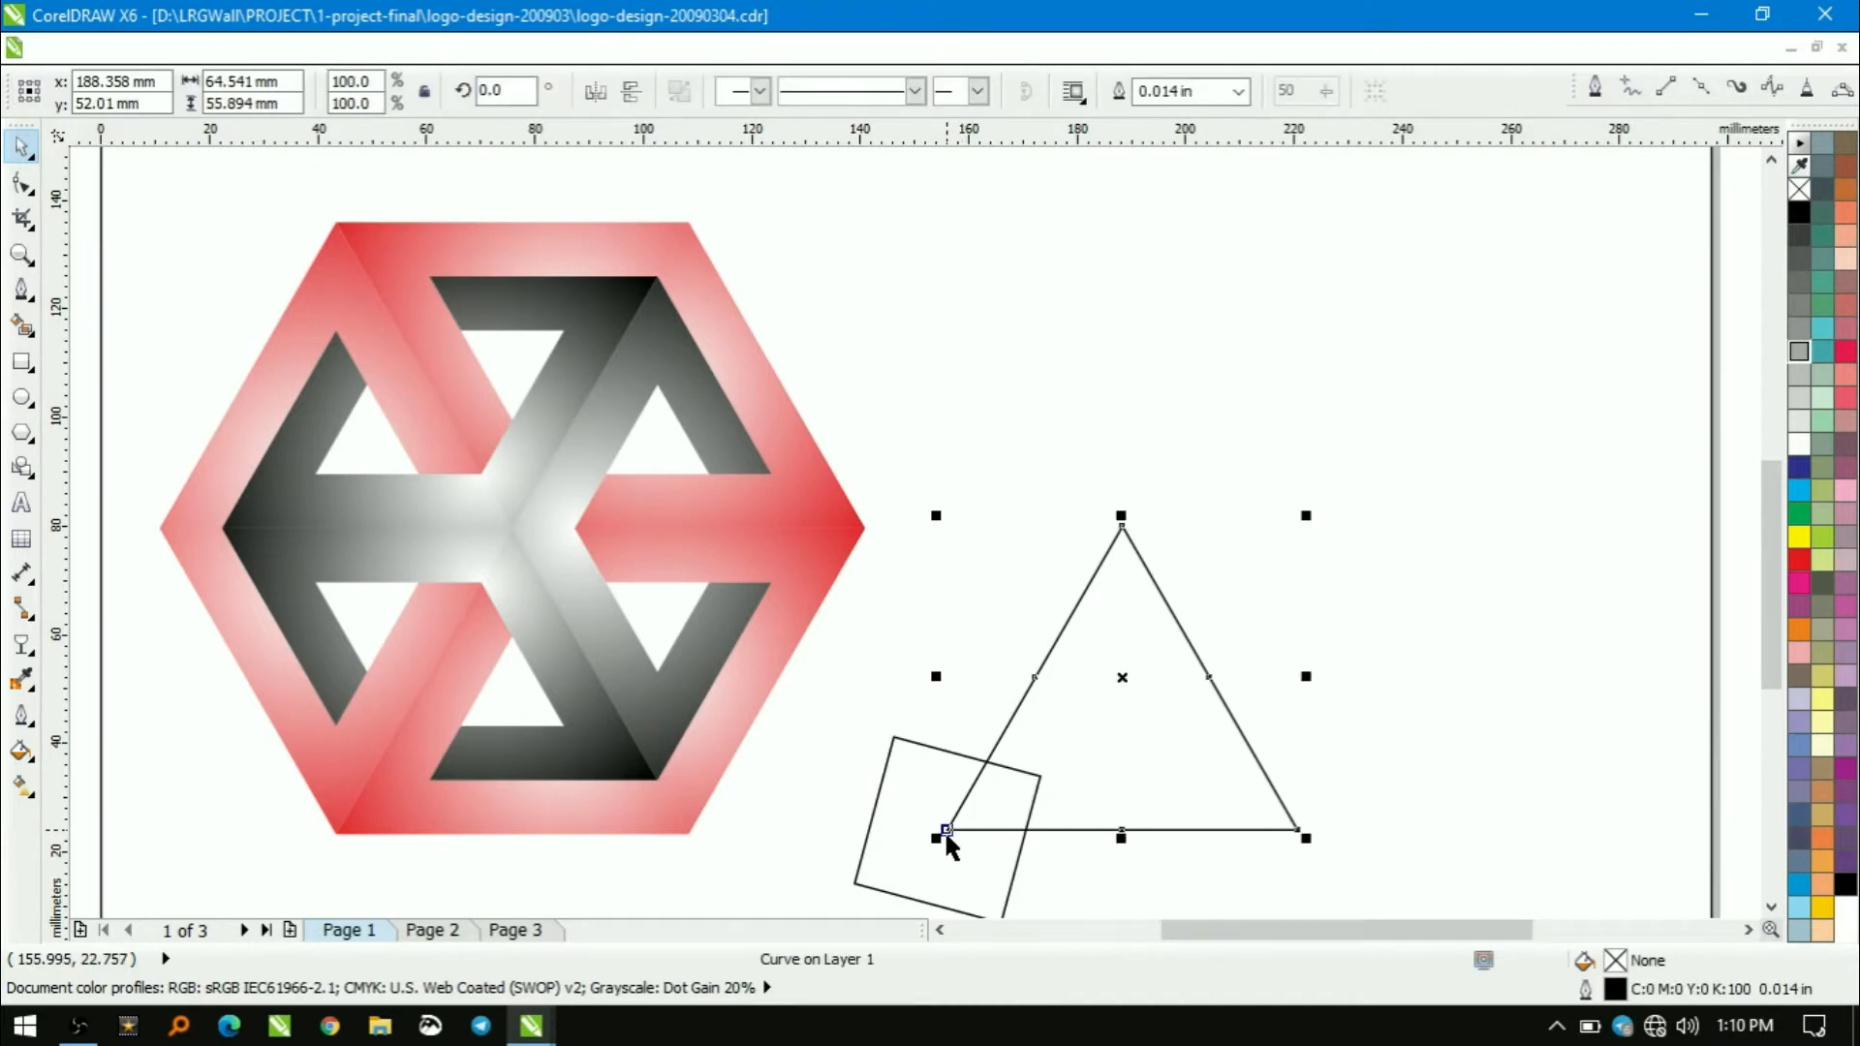
pyautogui.moveTo(946, 829); pyautogui.dragTo(1044, 777)
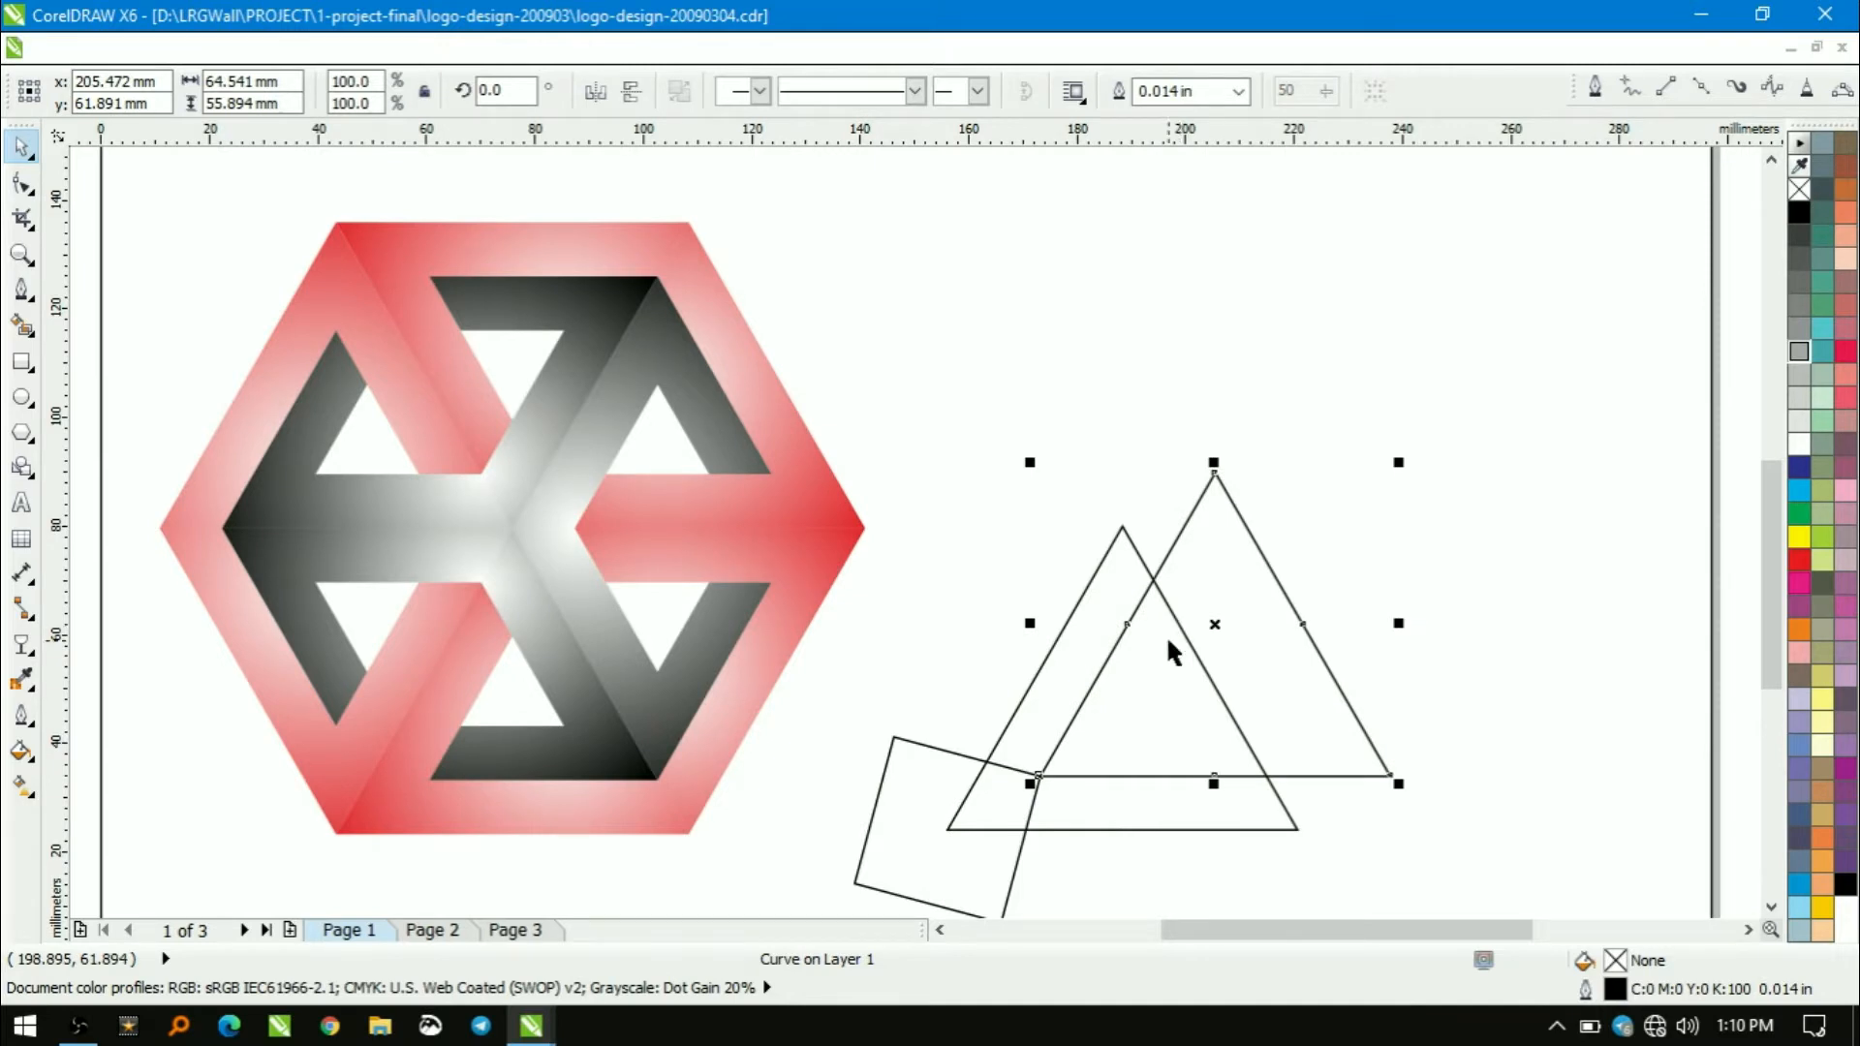
pyautogui.click(1171, 627)
# Trim the original triangle with the offset copy, and delete both the copy and the rotated helper square
pyautogui.click(1171, 534)
pyautogui.keyDown('shift'); pyautogui.click(1131, 539); pyautogui.keyUp('shift')
pyautogui.hotkey('alt', 'a')
pyautogui.moveTo(664, 508)
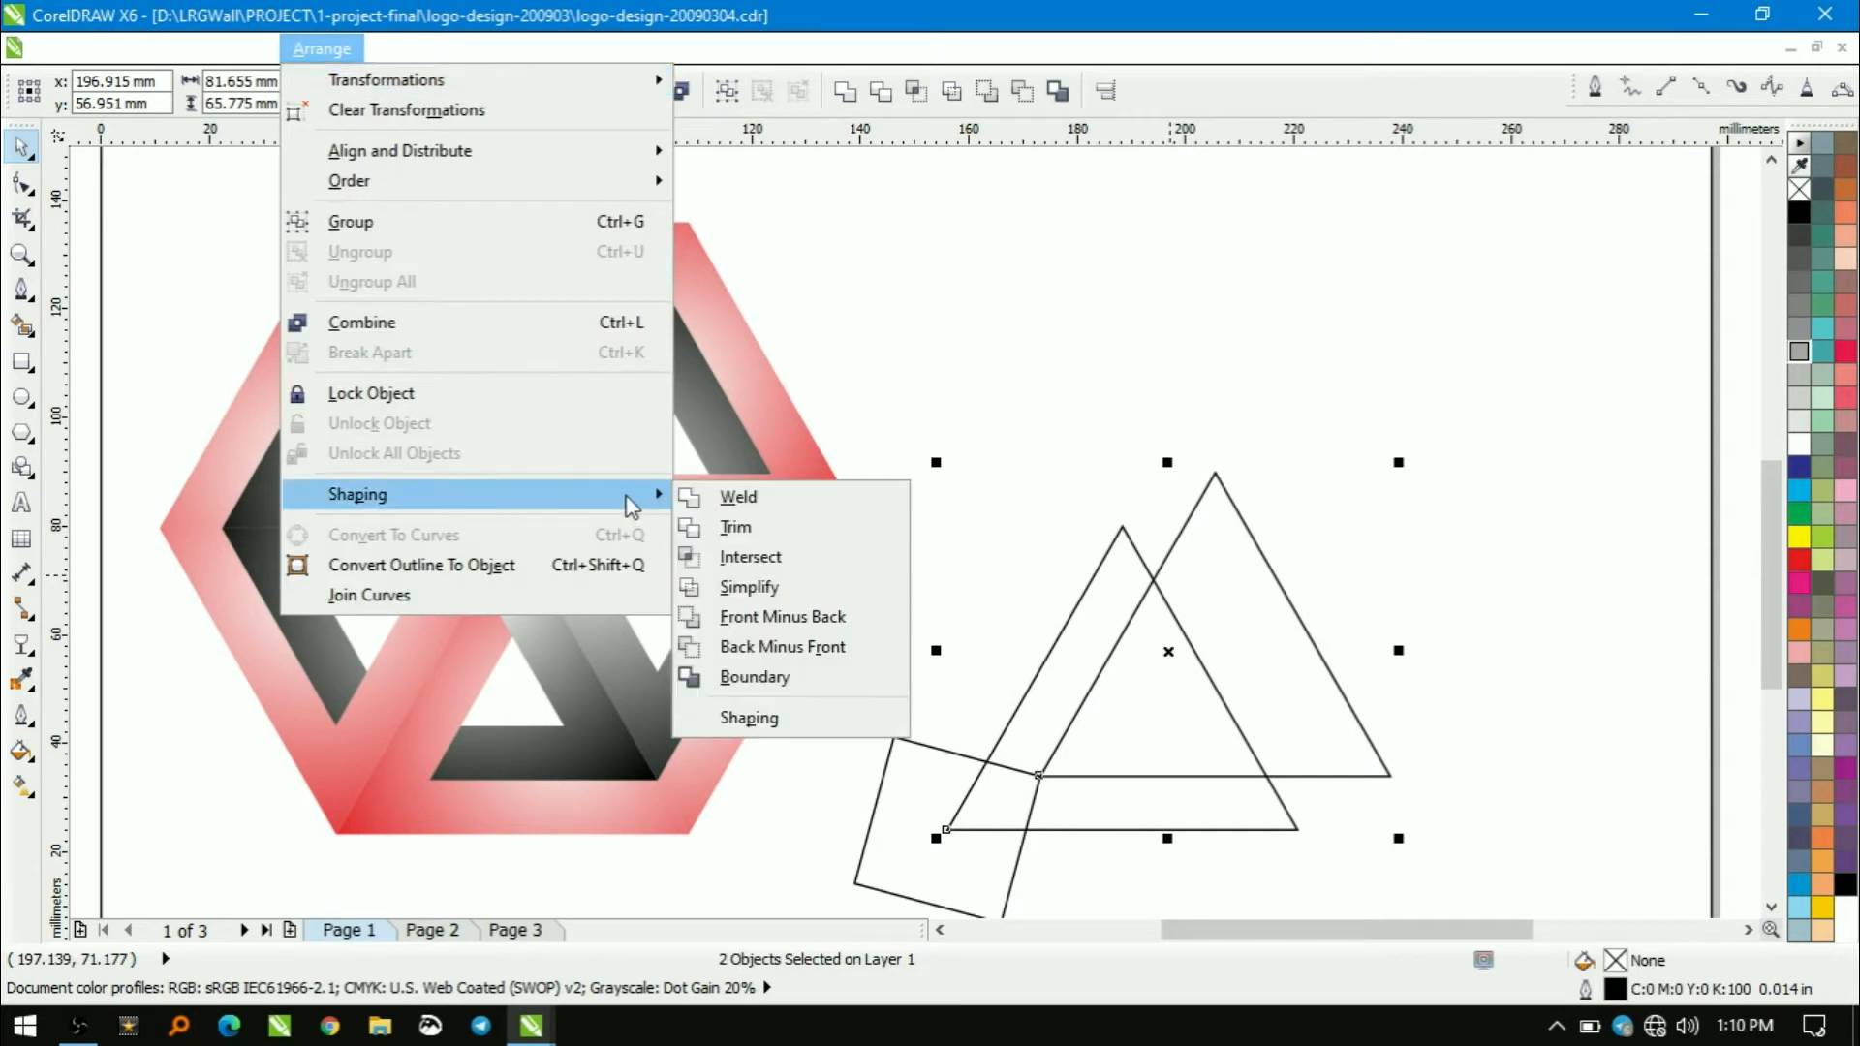
pyautogui.click(775, 523)
pyautogui.click(1238, 510)
pyautogui.press('Delete')
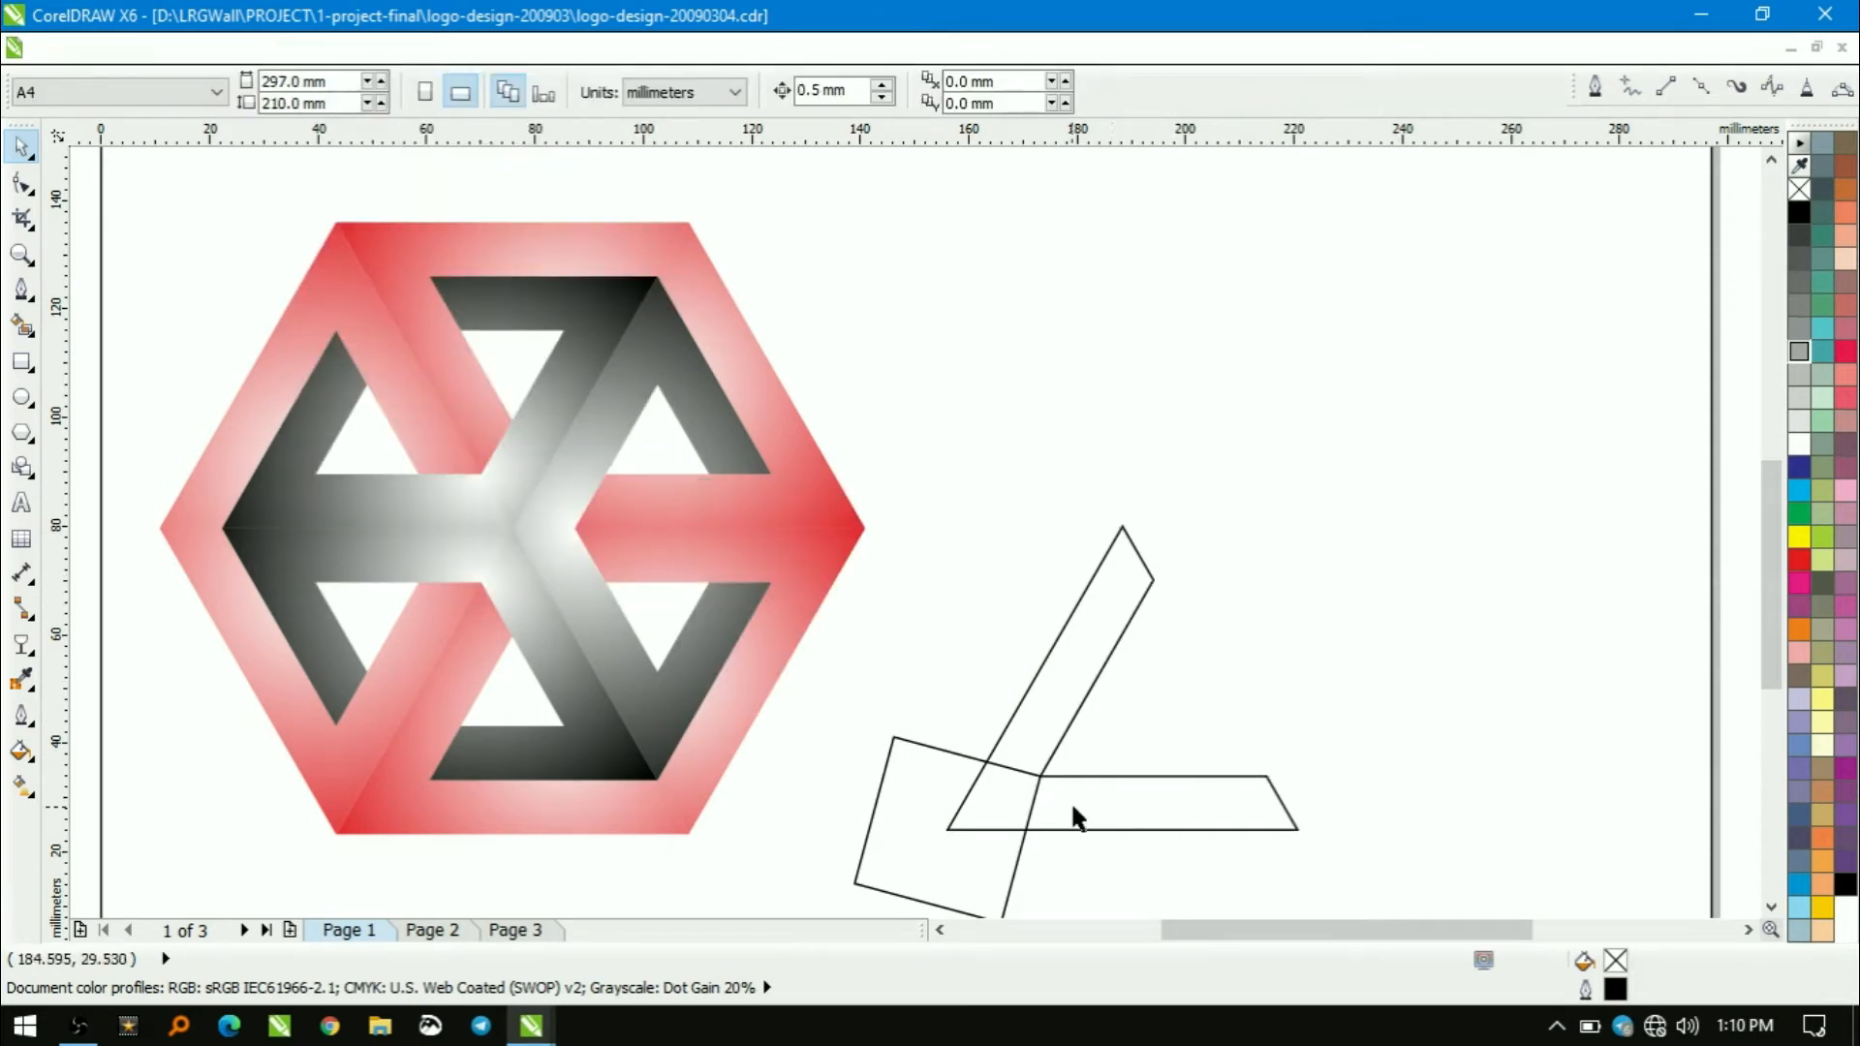
pyautogui.click(1012, 766)
pyautogui.press('Delete')
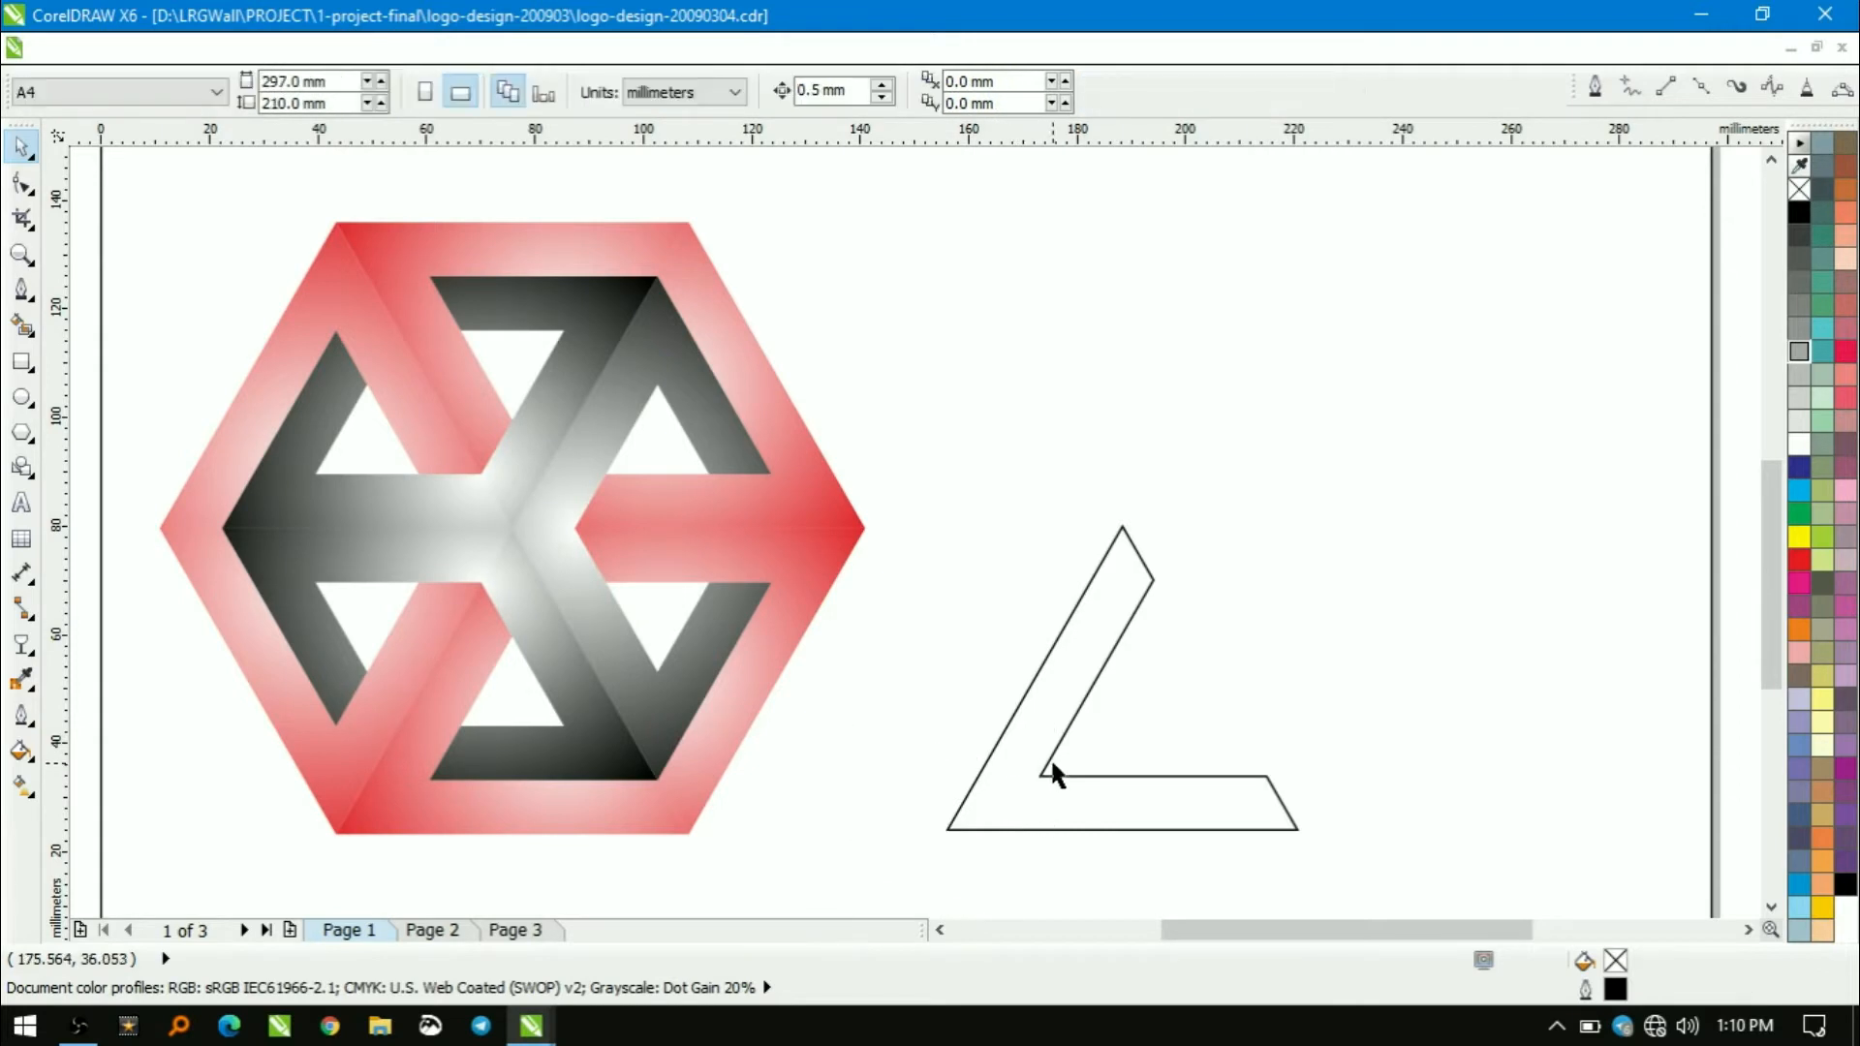
# Overlay a horizontally mirrored copy on the angular shape and delete the two midpoint nodes on the copy's slanted arm
pyautogui.click(1051, 765)
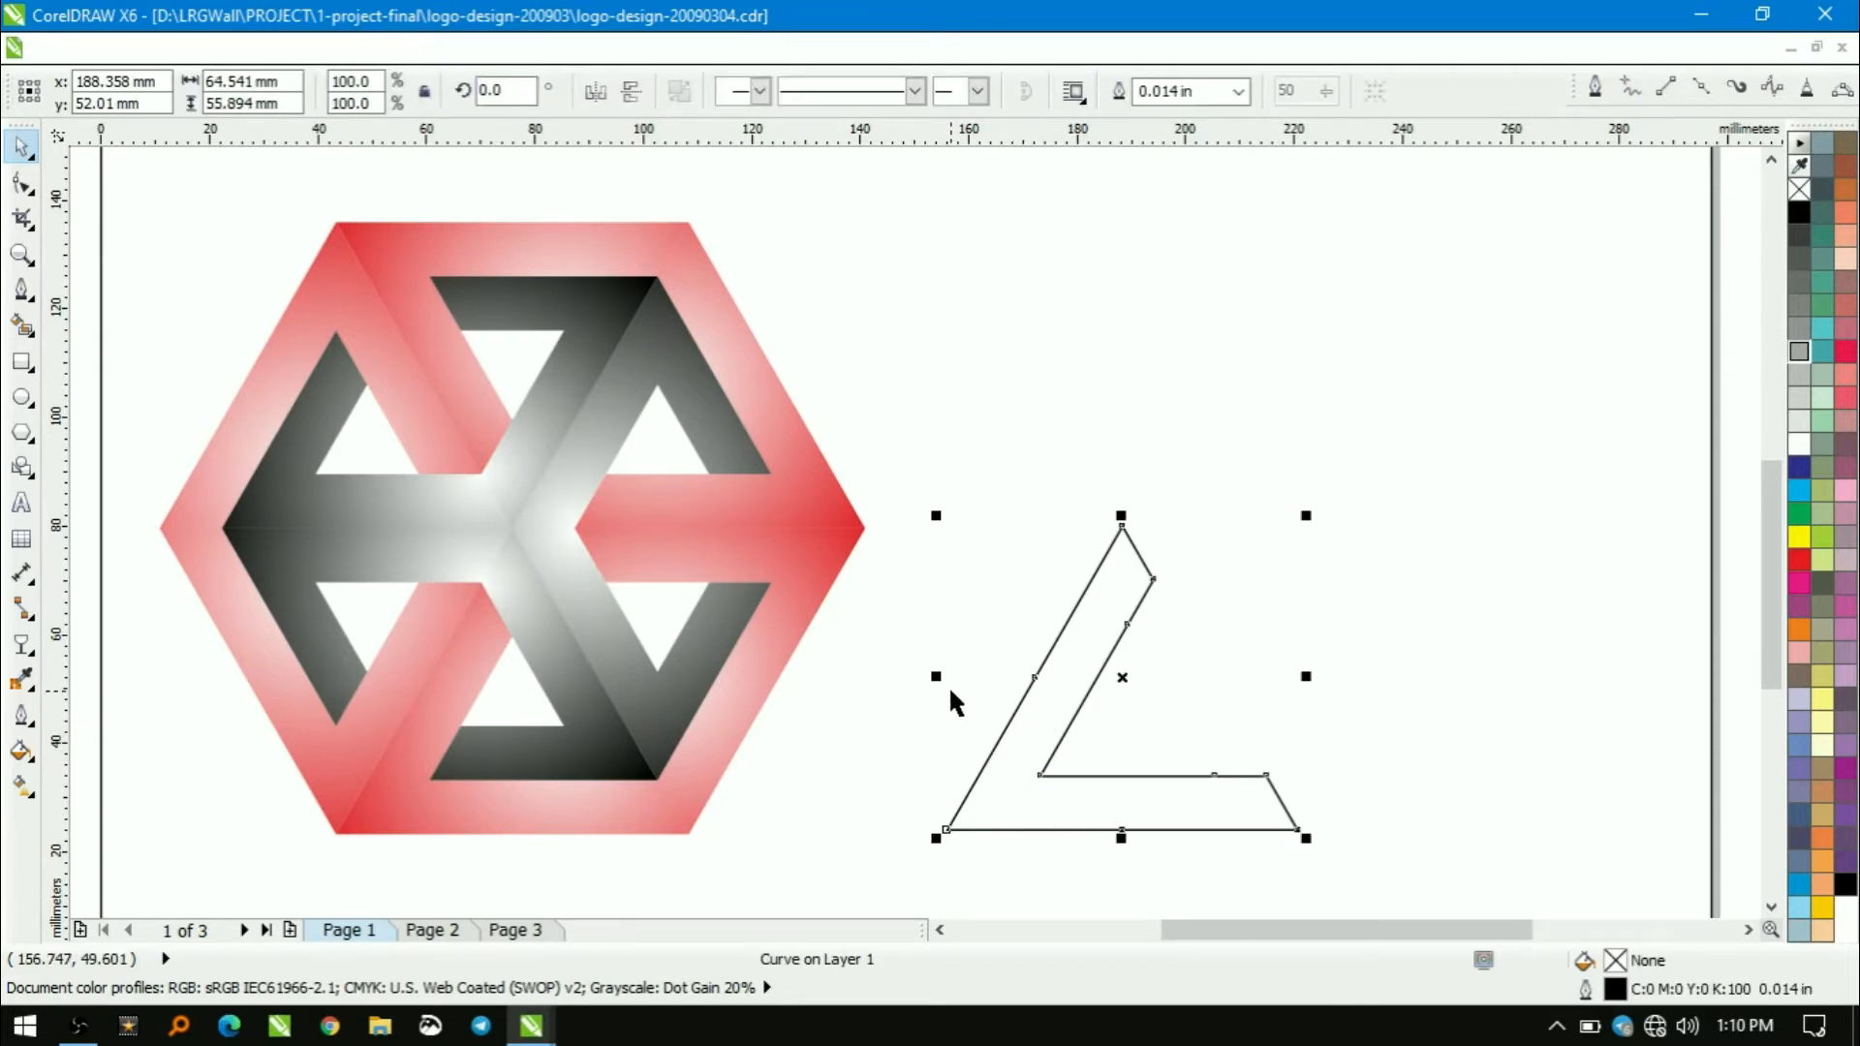
pyautogui.moveTo(937, 682); pyautogui.dragTo(1206, 699)
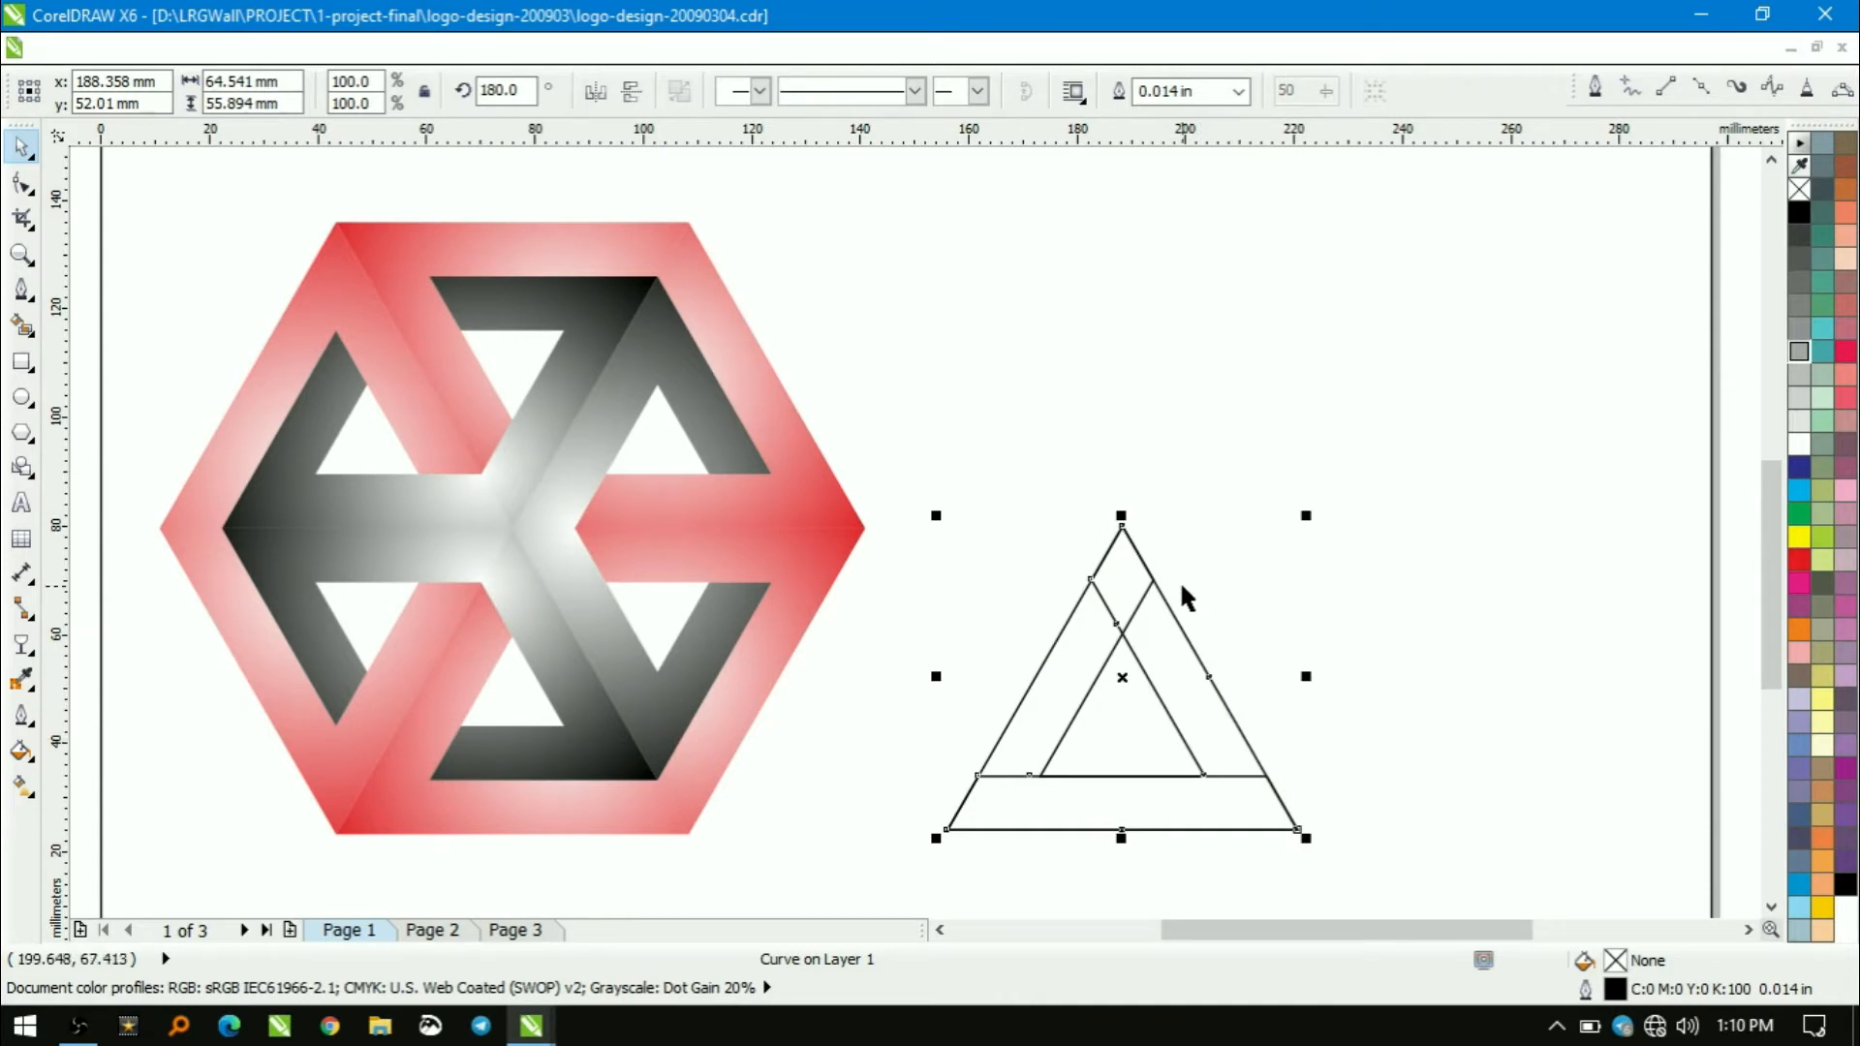
pyautogui.press('F10')
pyautogui.moveTo(1144, 482); pyautogui.dragTo(1221, 683)
pyautogui.press('Delete')
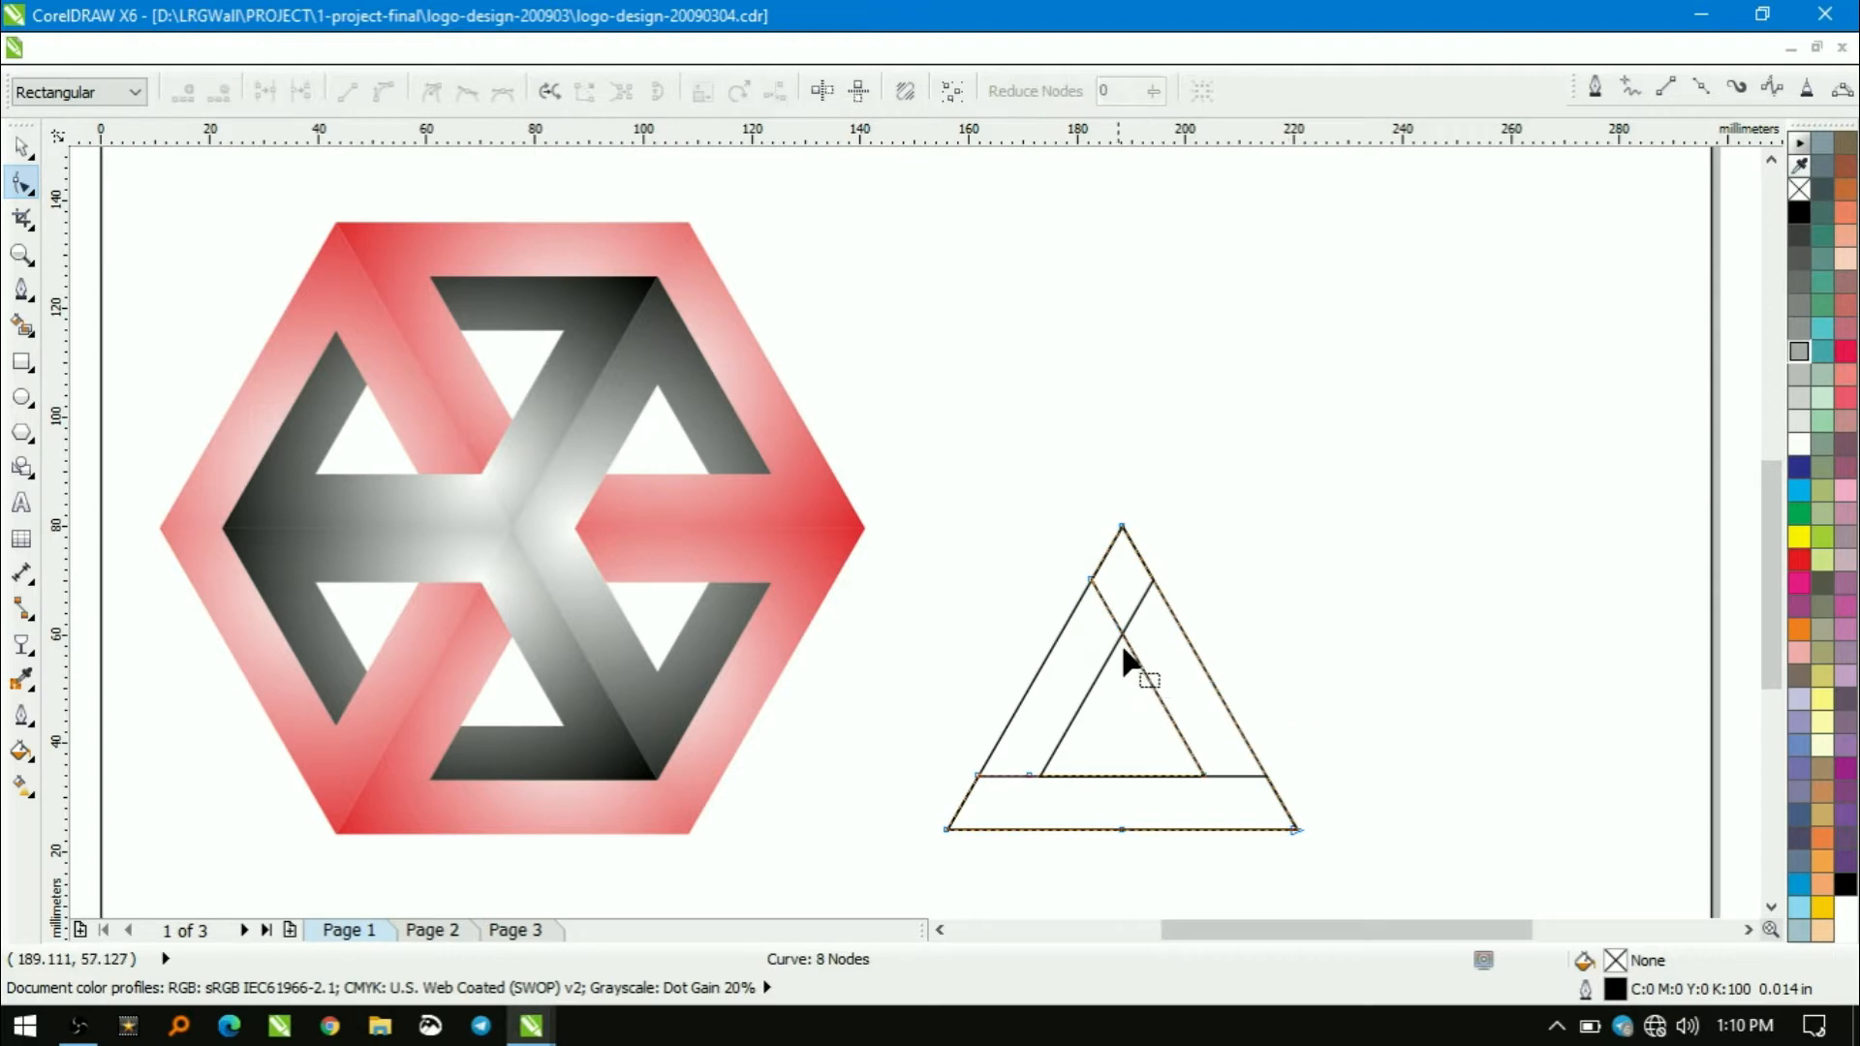
pyautogui.moveTo(1056, 486); pyautogui.dragTo(1191, 639)
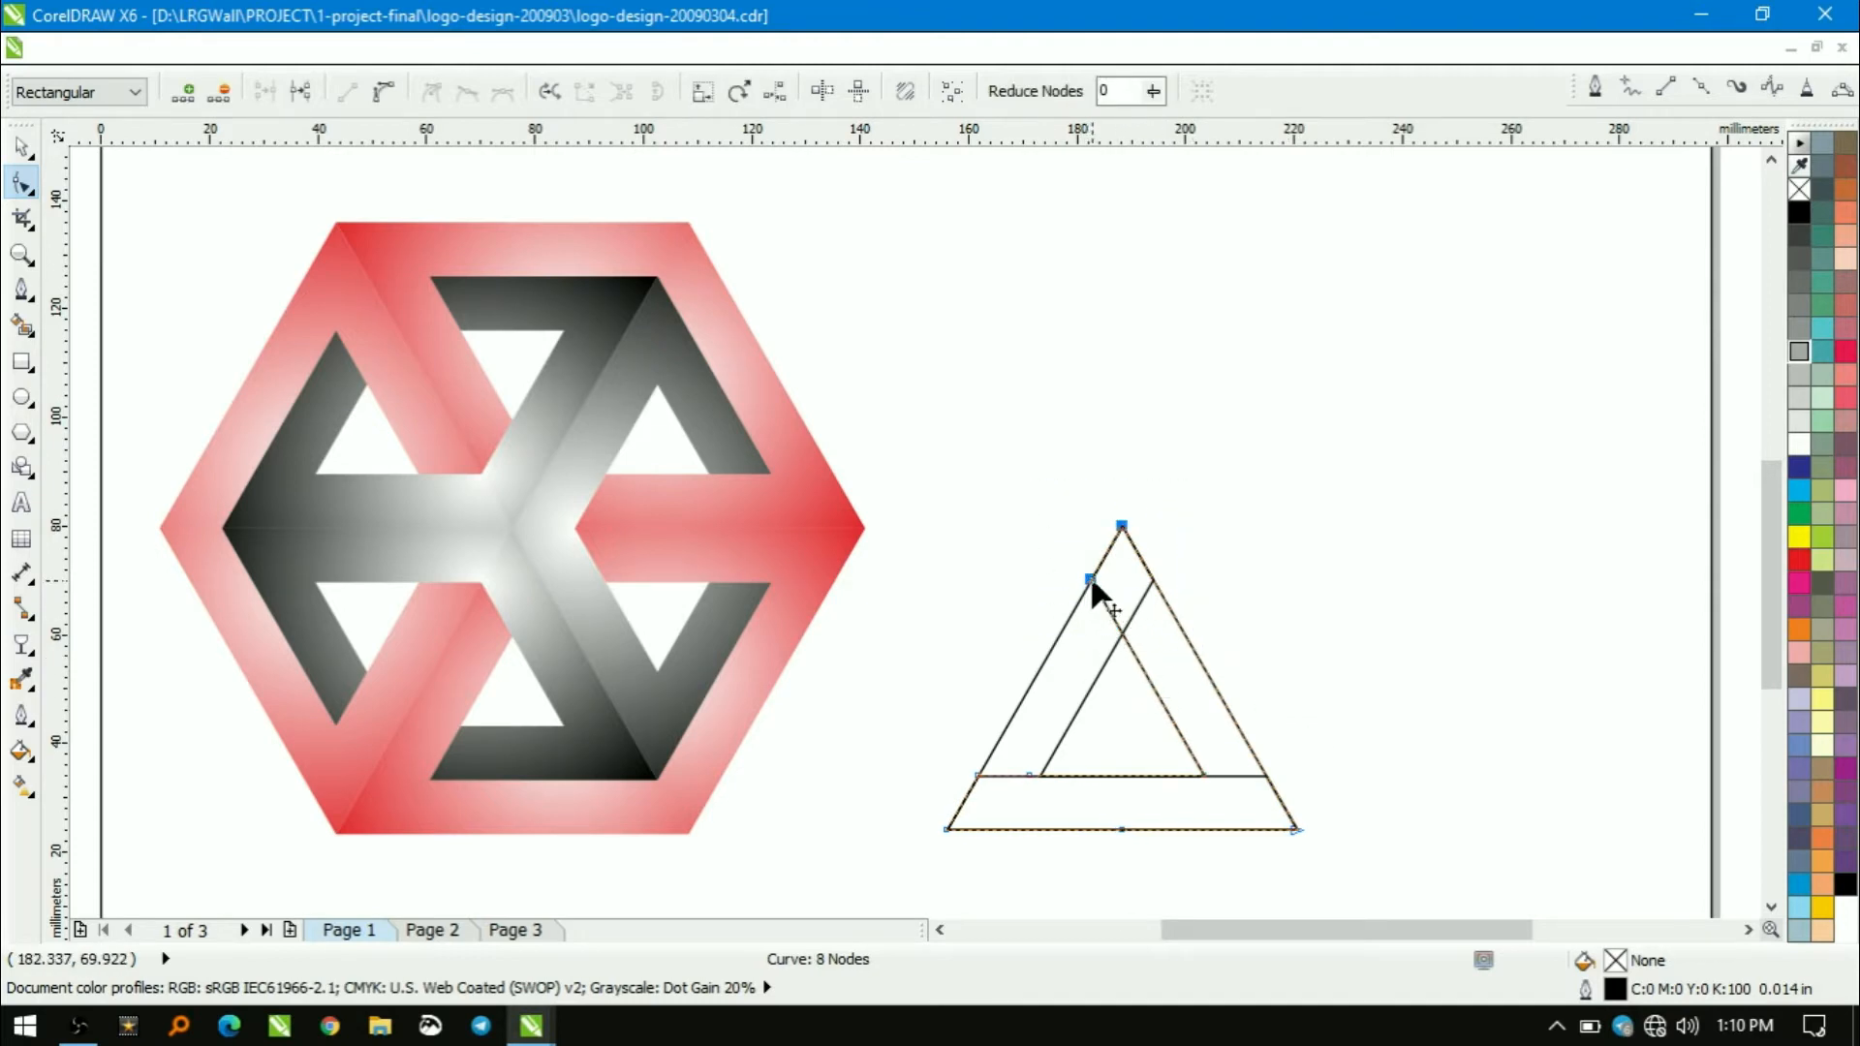
pyautogui.hotkey('ctrl', 'z')
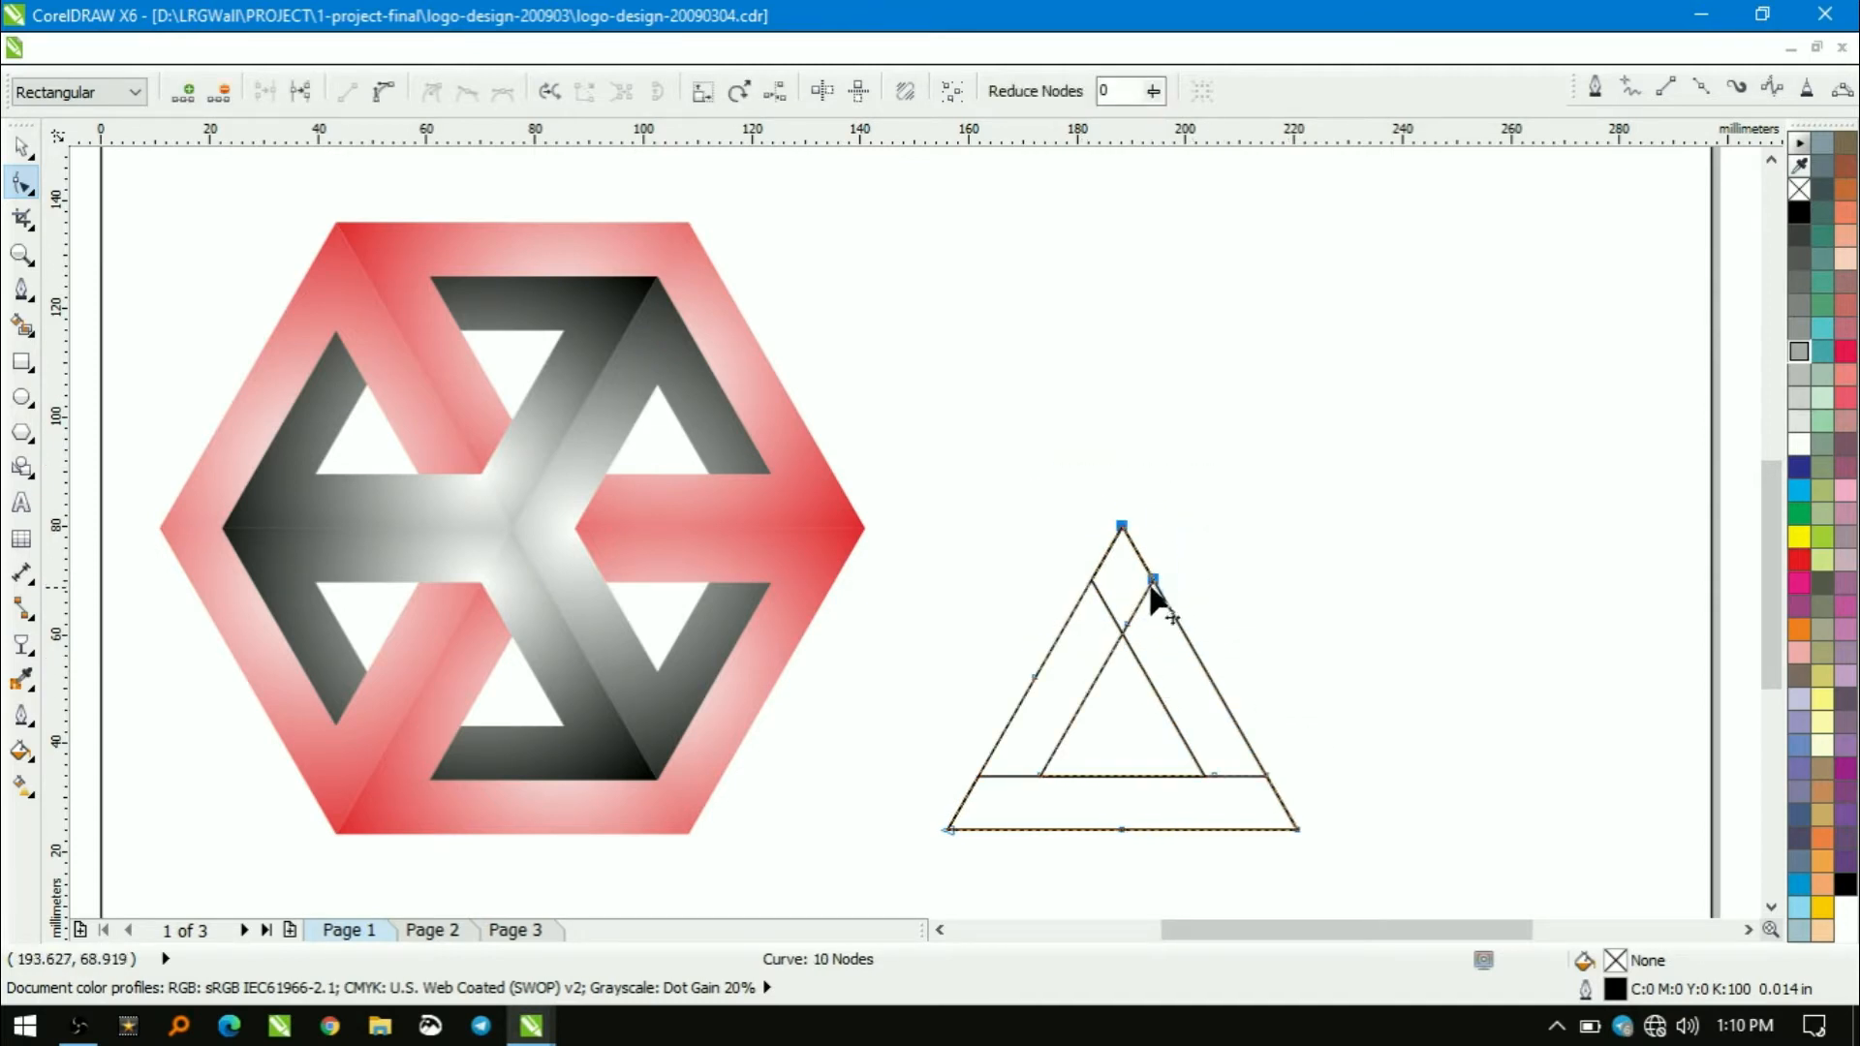
# On the original angular shape, delete the slanted arm's midpoint nodes and slide its top end down to the mirrored copy's inner edge
pyautogui.moveTo(1171, 710); pyautogui.dragTo(1172, 710)
pyautogui.press('Delete')
pyautogui.moveTo(1067, 484); pyautogui.dragTo(1122, 635)
pyautogui.press('space')
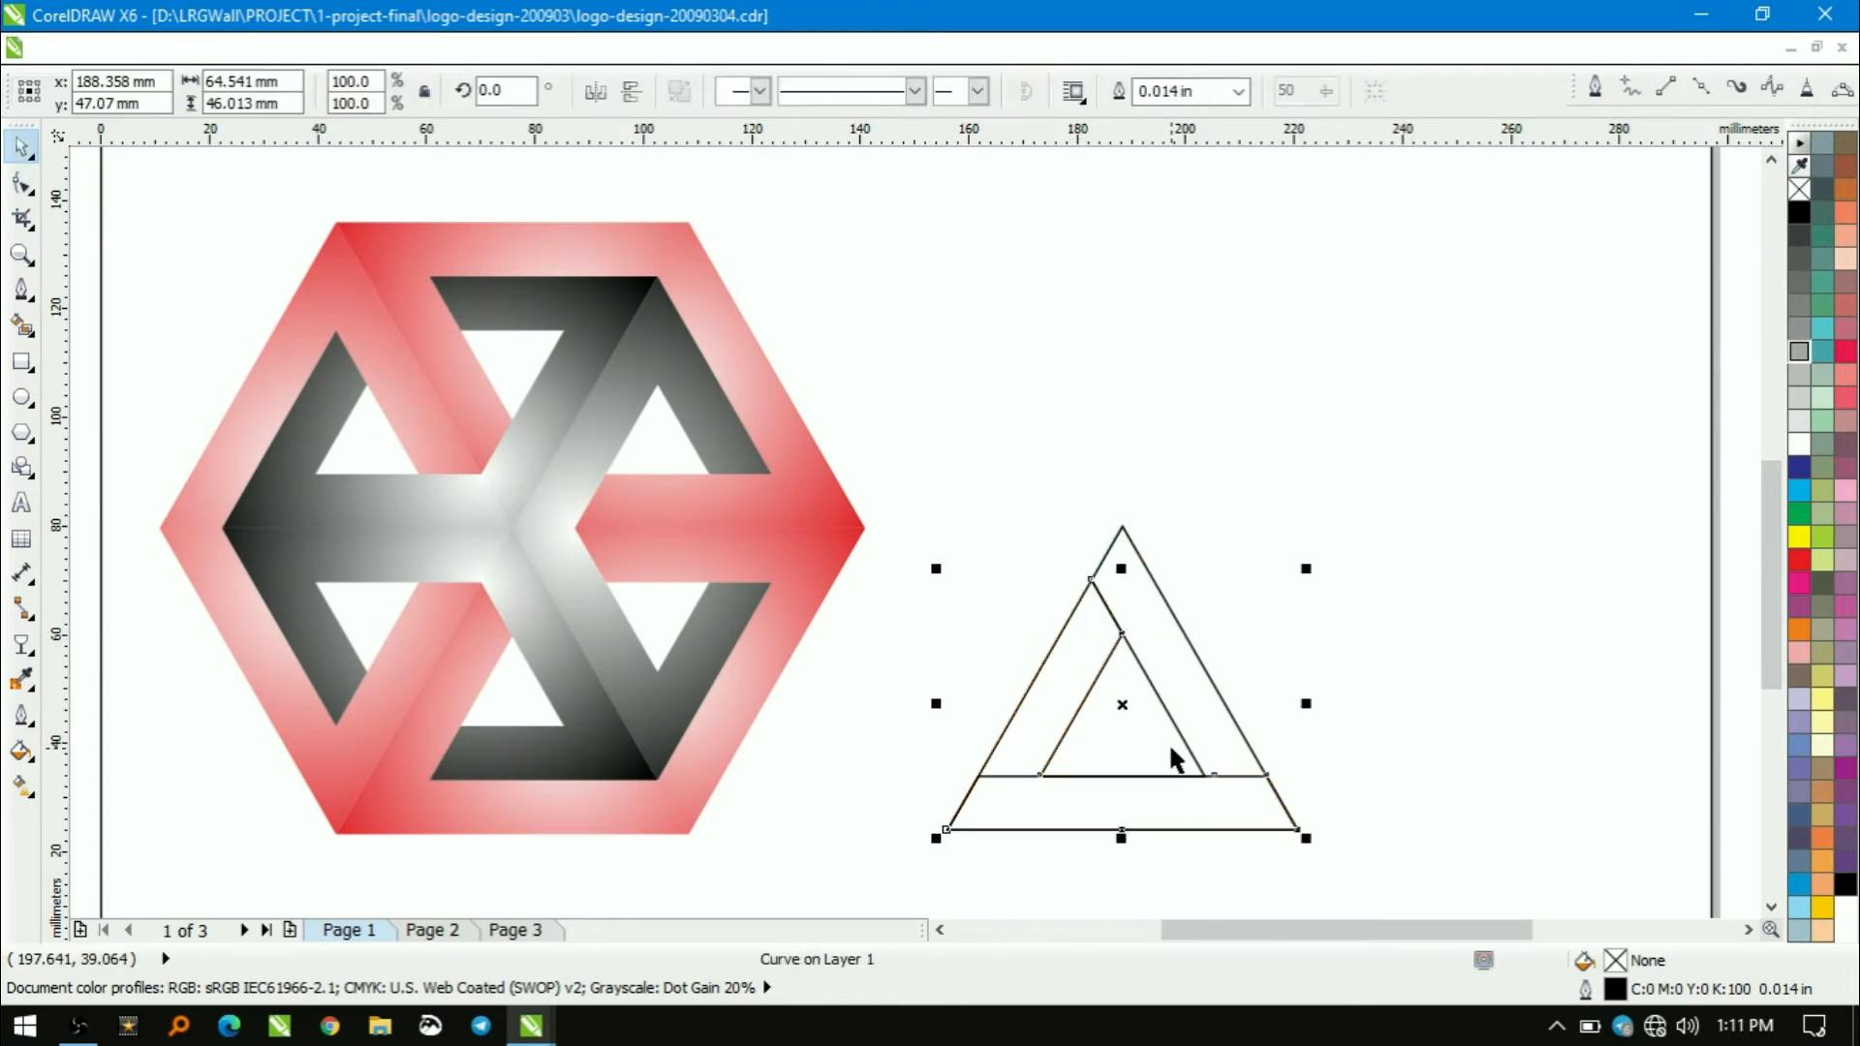
pyautogui.click(1229, 736)
pyautogui.click(1236, 727)
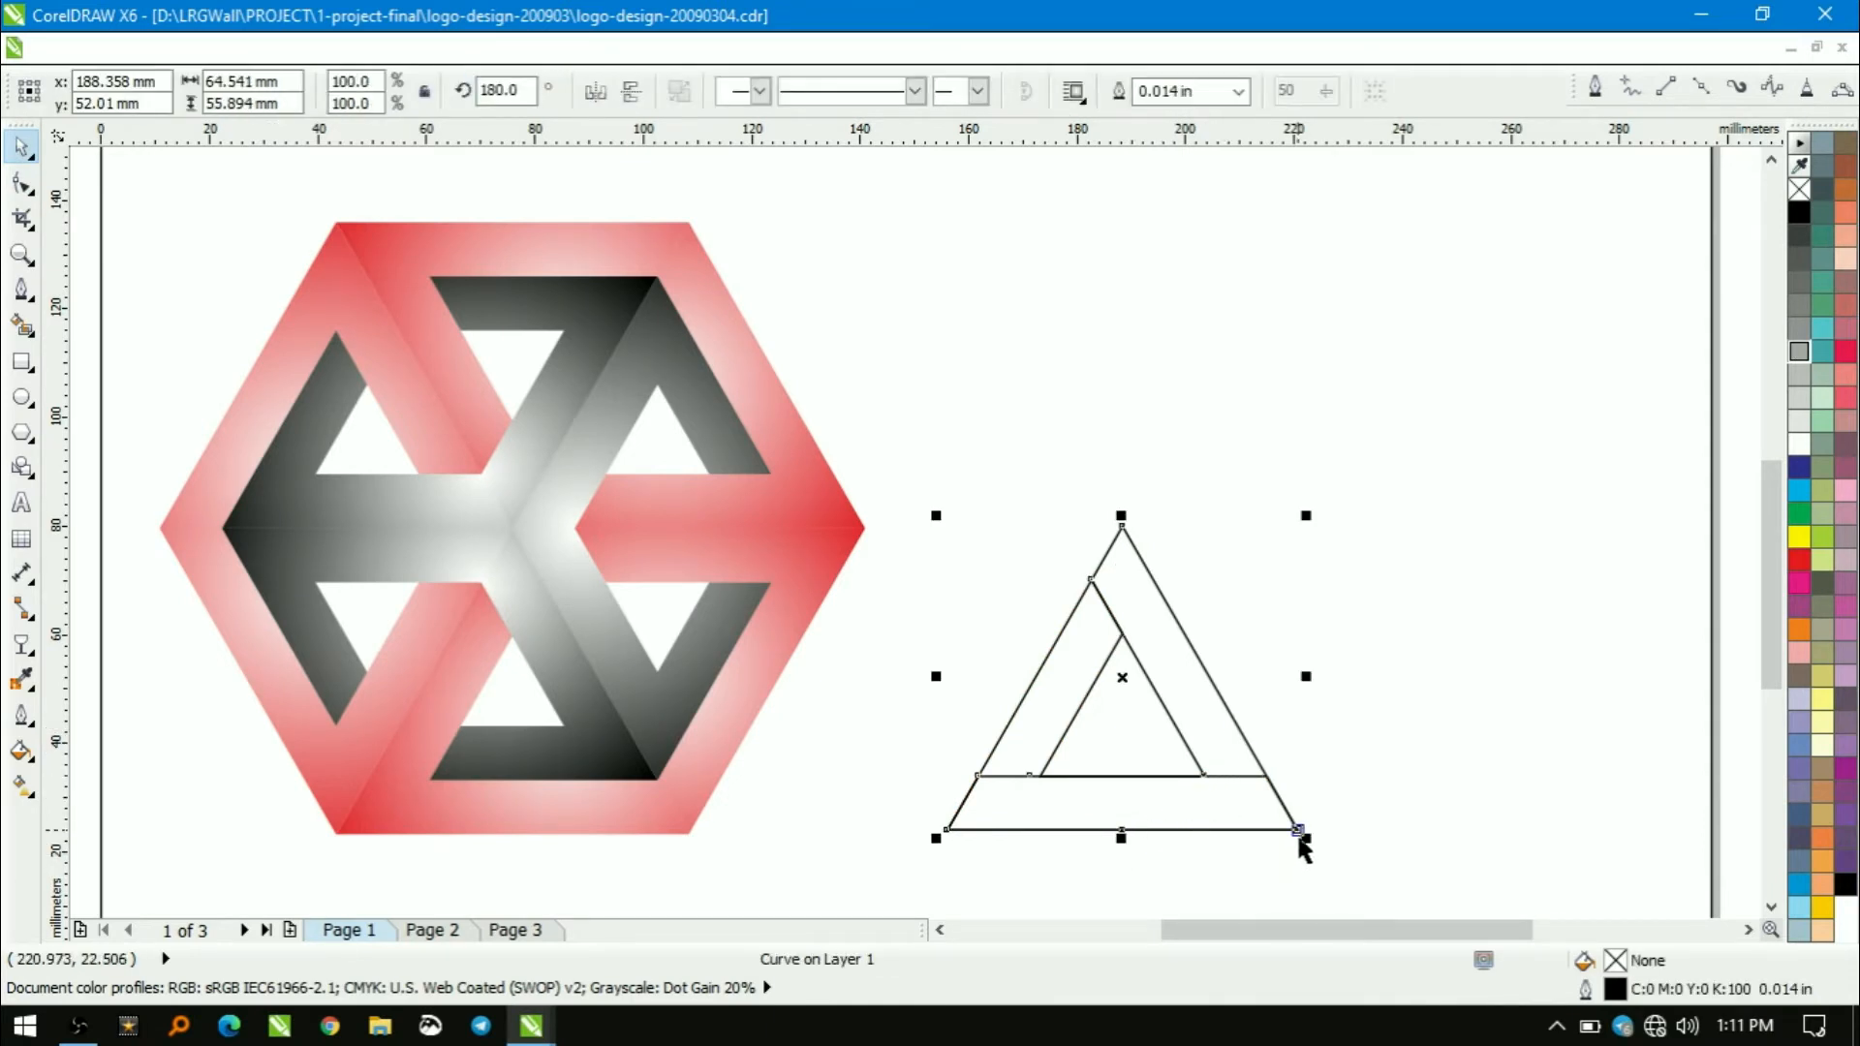
pyautogui.moveTo(1298, 831); pyautogui.dragTo(1268, 775)
pyautogui.click(1170, 792)
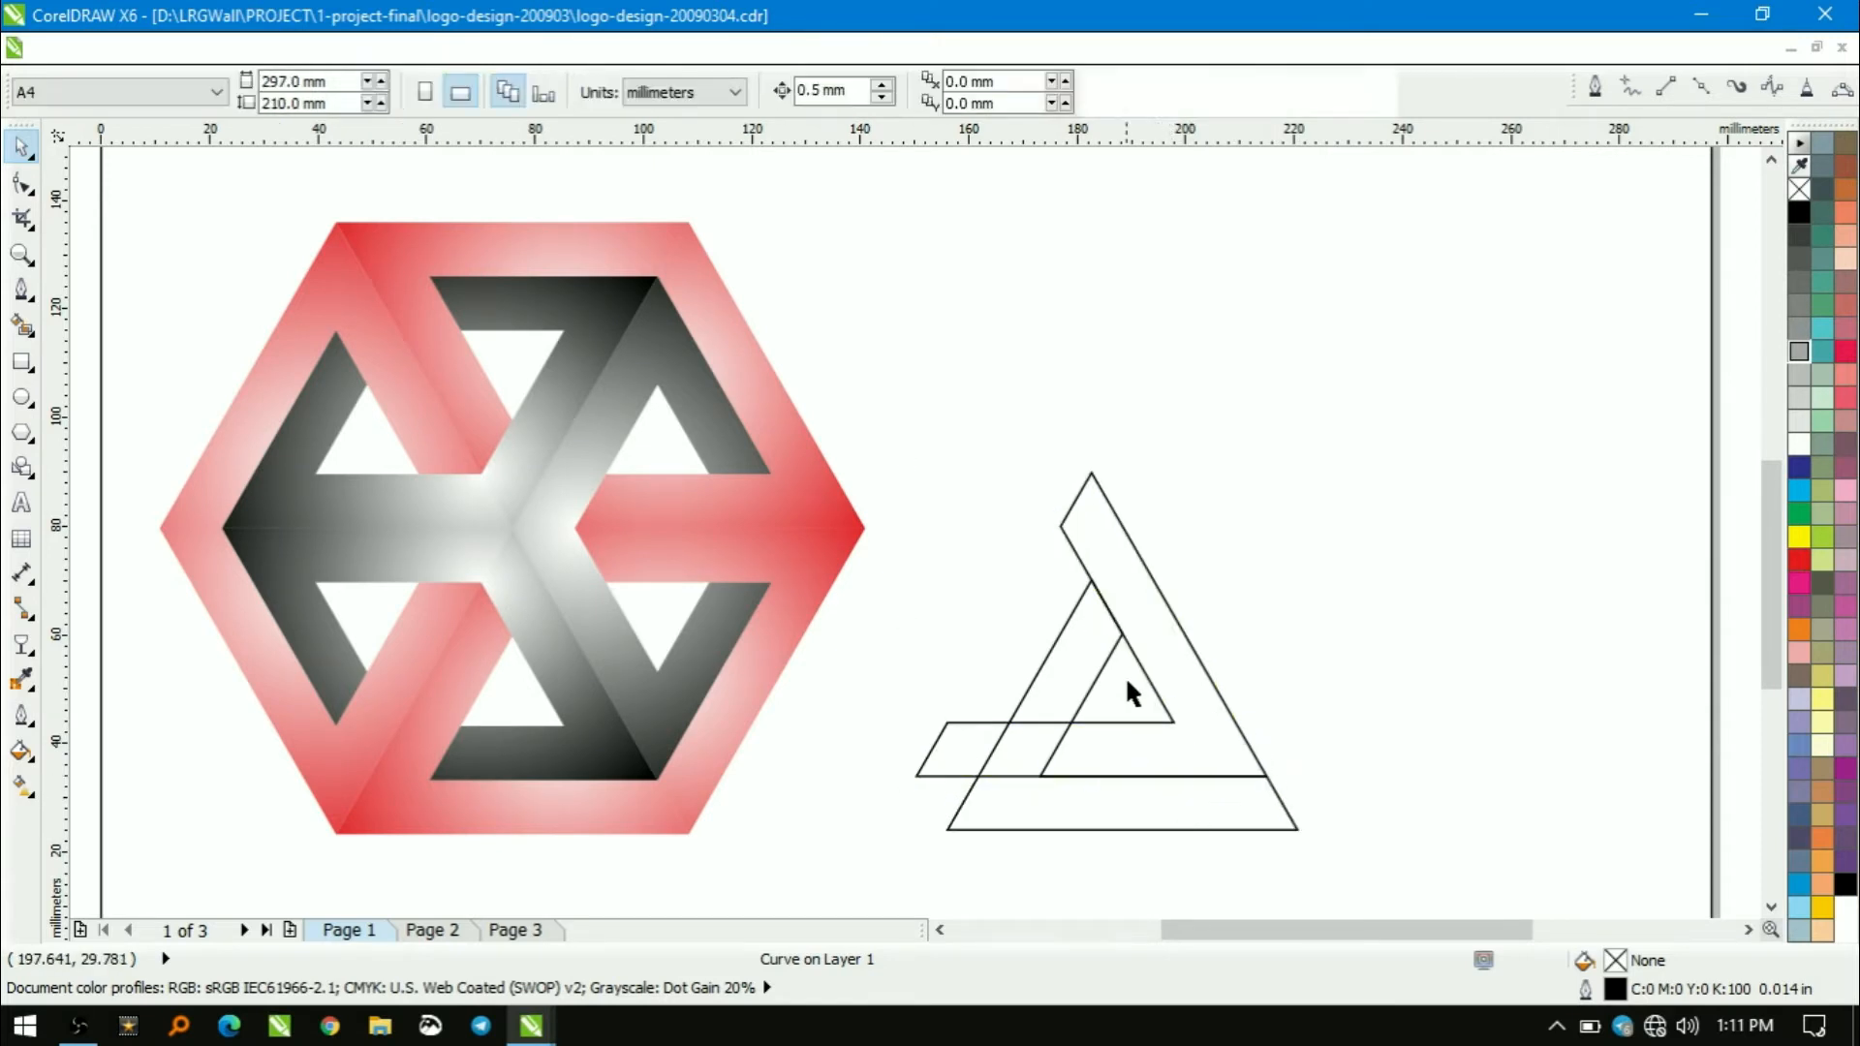
pyautogui.click(1070, 560)
pyautogui.moveTo(1154, 641); pyautogui.dragTo(1211, 727)
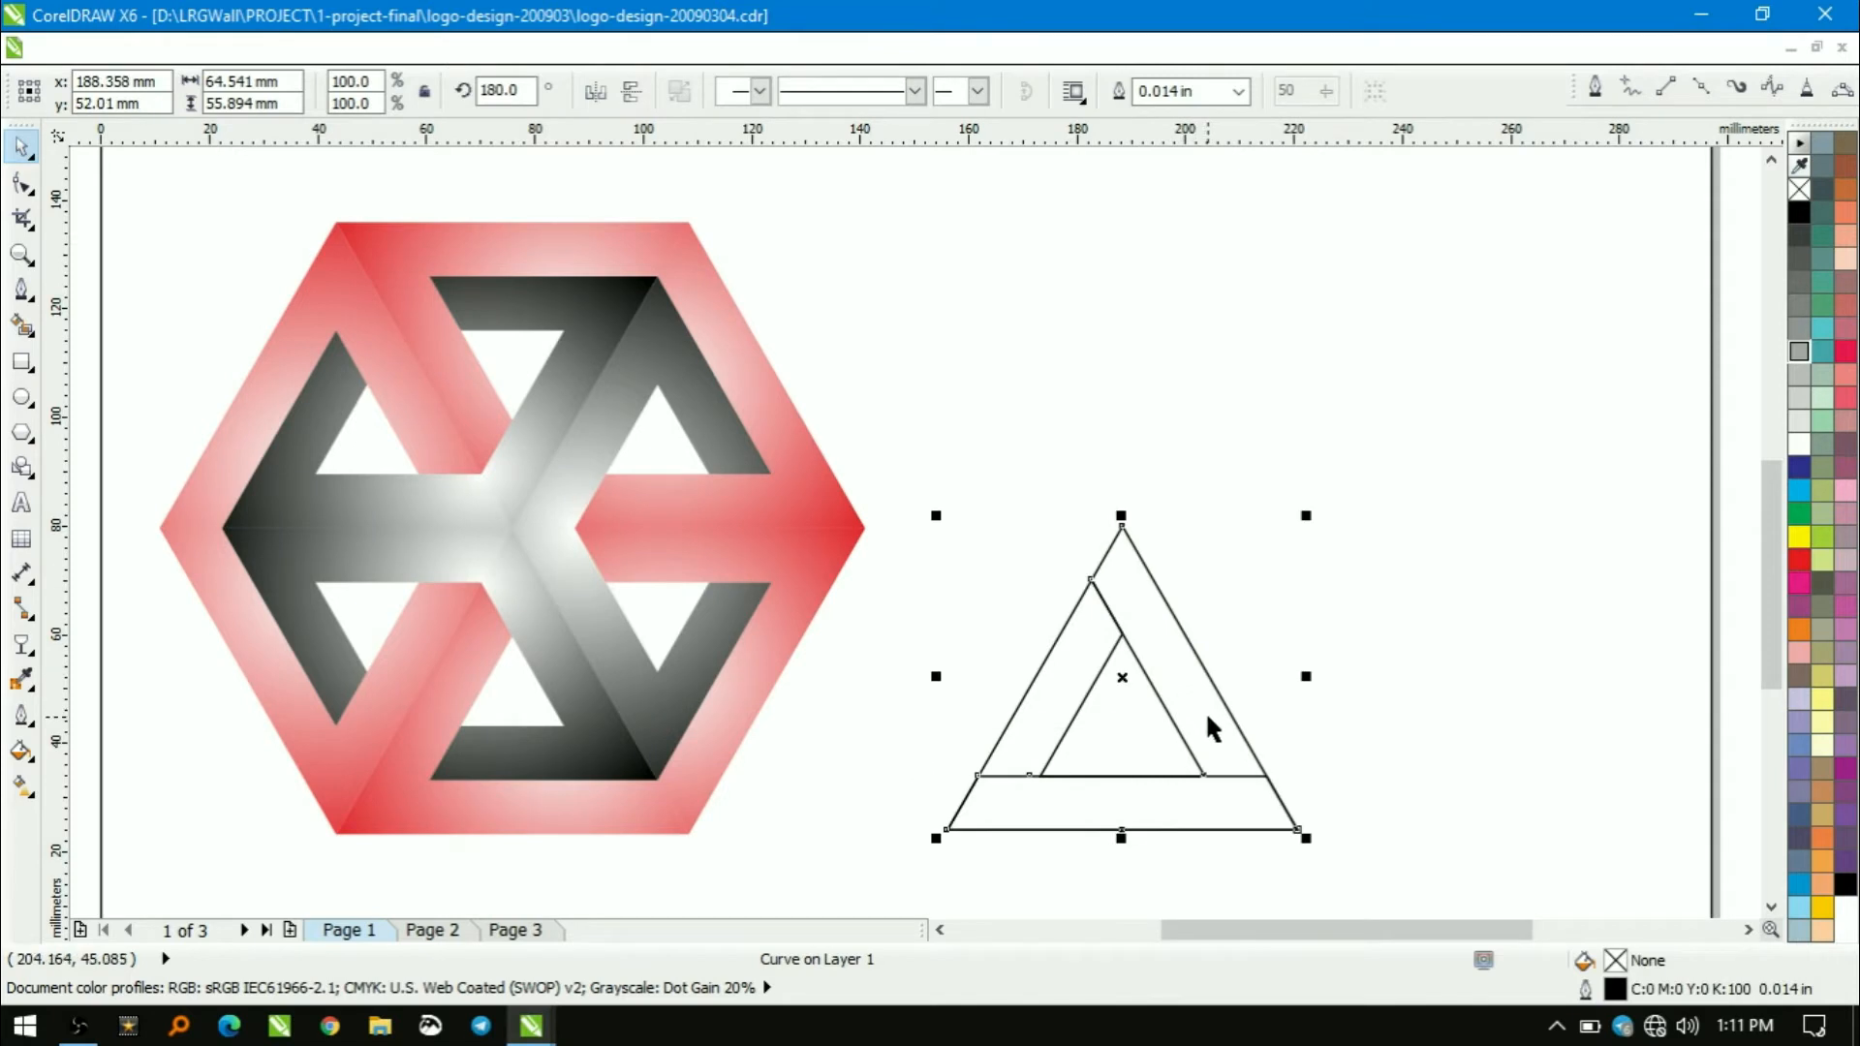
# Slide the mirrored copy's top end down its slanted arm and move its lower-right corner onto the upper corner of the original's base end
pyautogui.press('F10')
pyautogui.moveTo(1148, 471); pyautogui.dragTo(1123, 631)
pyautogui.press('space')
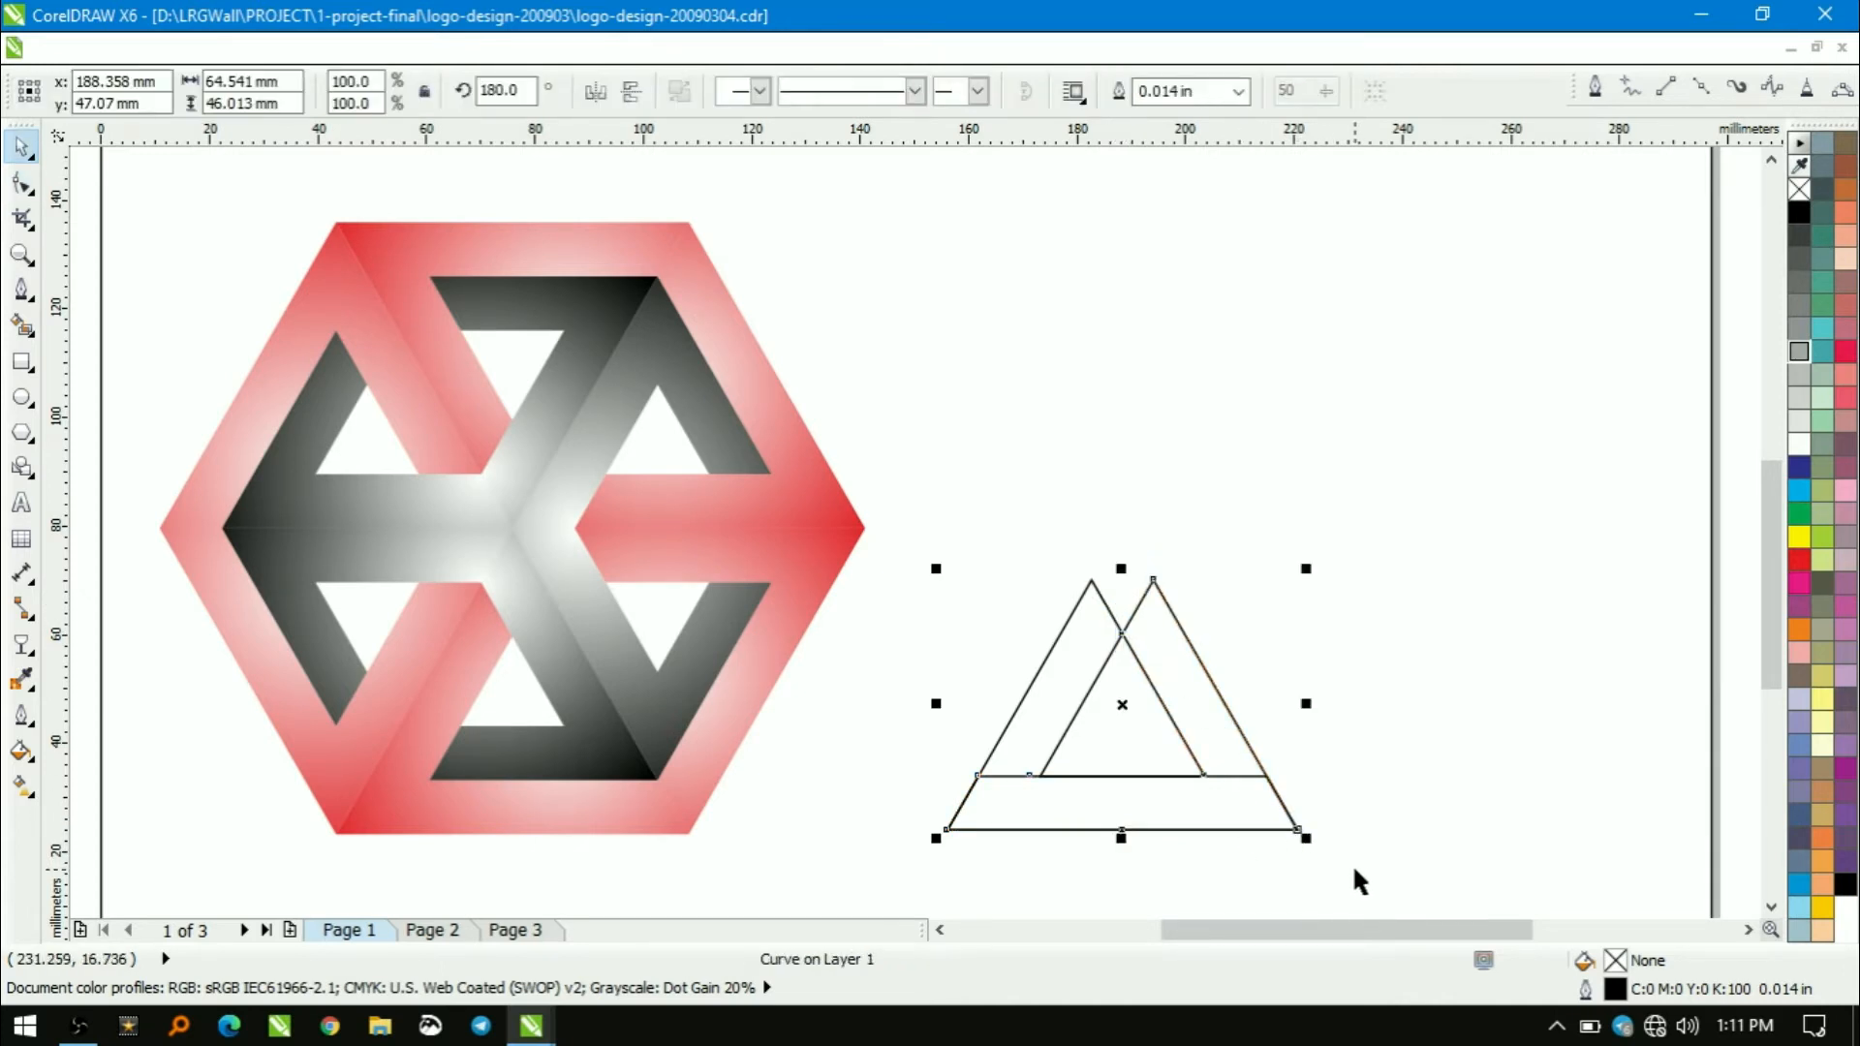
pyautogui.moveTo(1302, 845); pyautogui.dragTo(1271, 784)
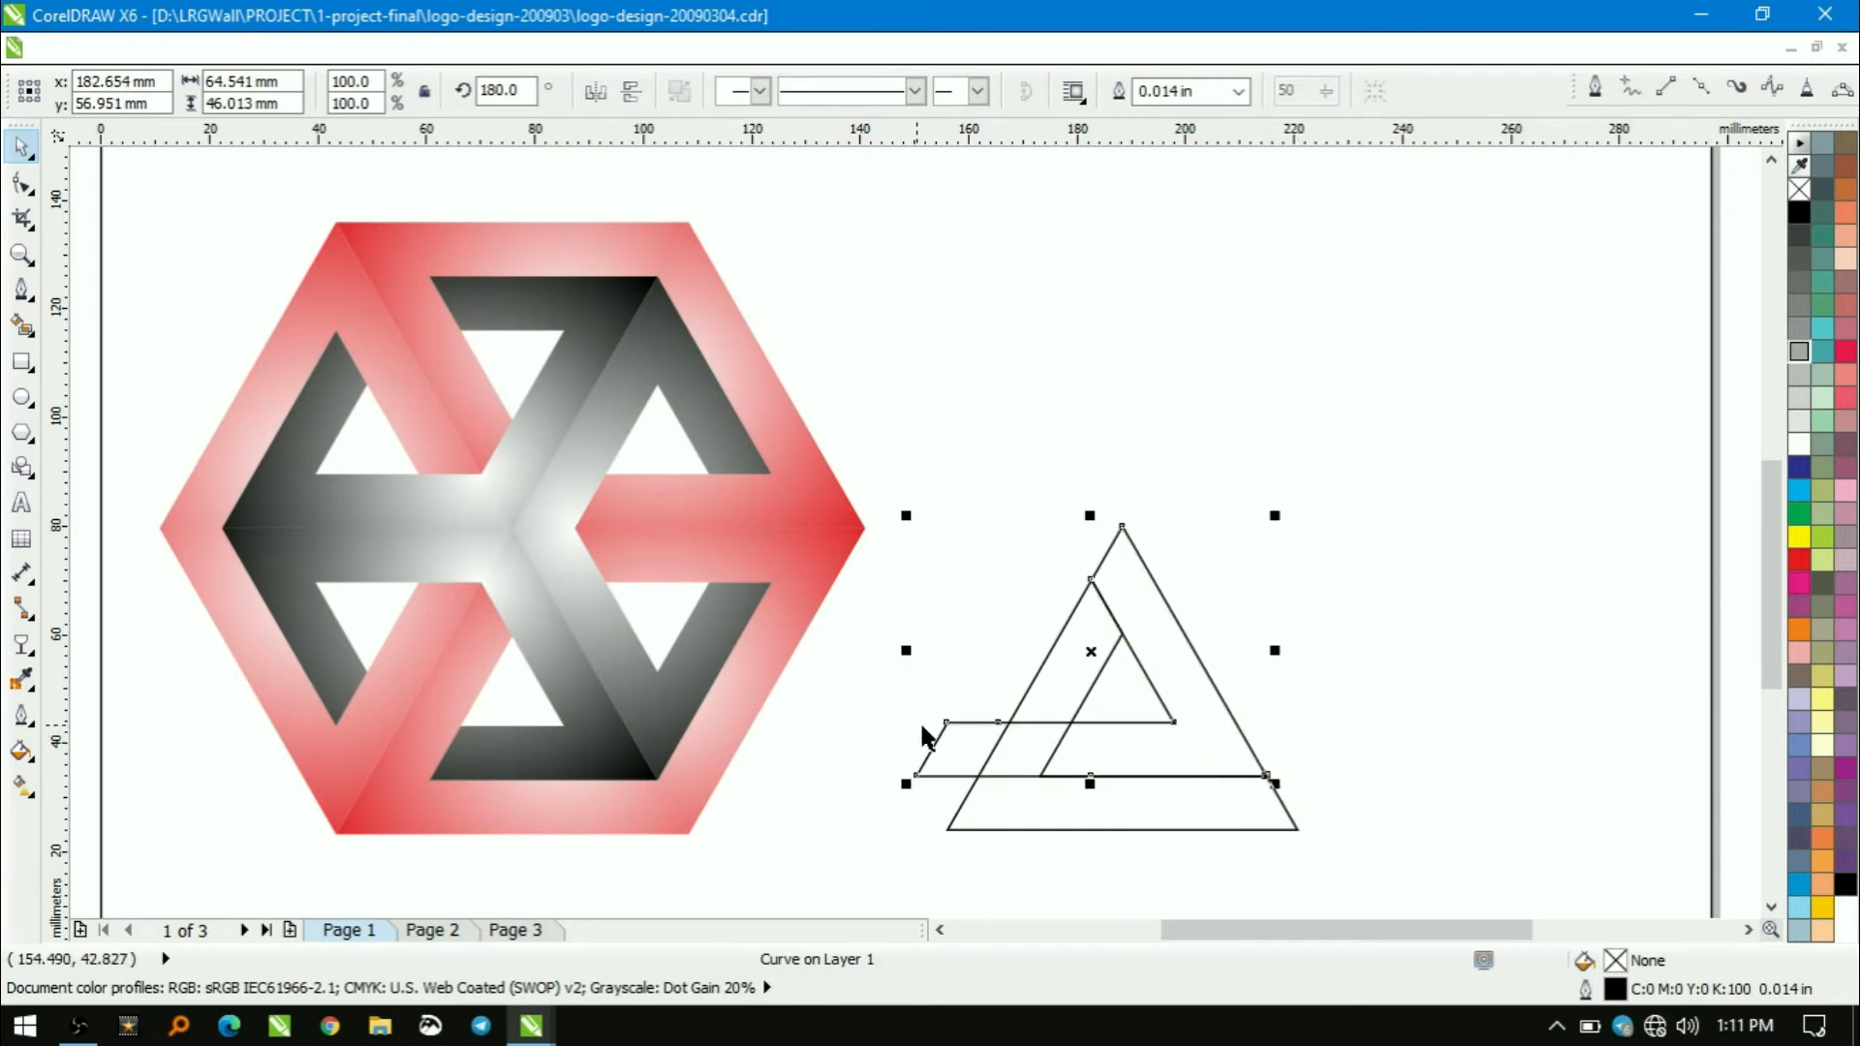
# Delete the midpoint nodes on the mirrored piece's horizontal arm and shorten that arm to meet the original shape's inner slanted edge
pyautogui.press('F10')
pyautogui.moveTo(879, 698); pyautogui.dragTo(959, 787)
pyautogui.moveTo(971, 689); pyautogui.dragTo(1033, 754)
pyautogui.press('Delete')
pyautogui.moveTo(916, 775); pyautogui.dragTo(1040, 775)
pyautogui.press('space')
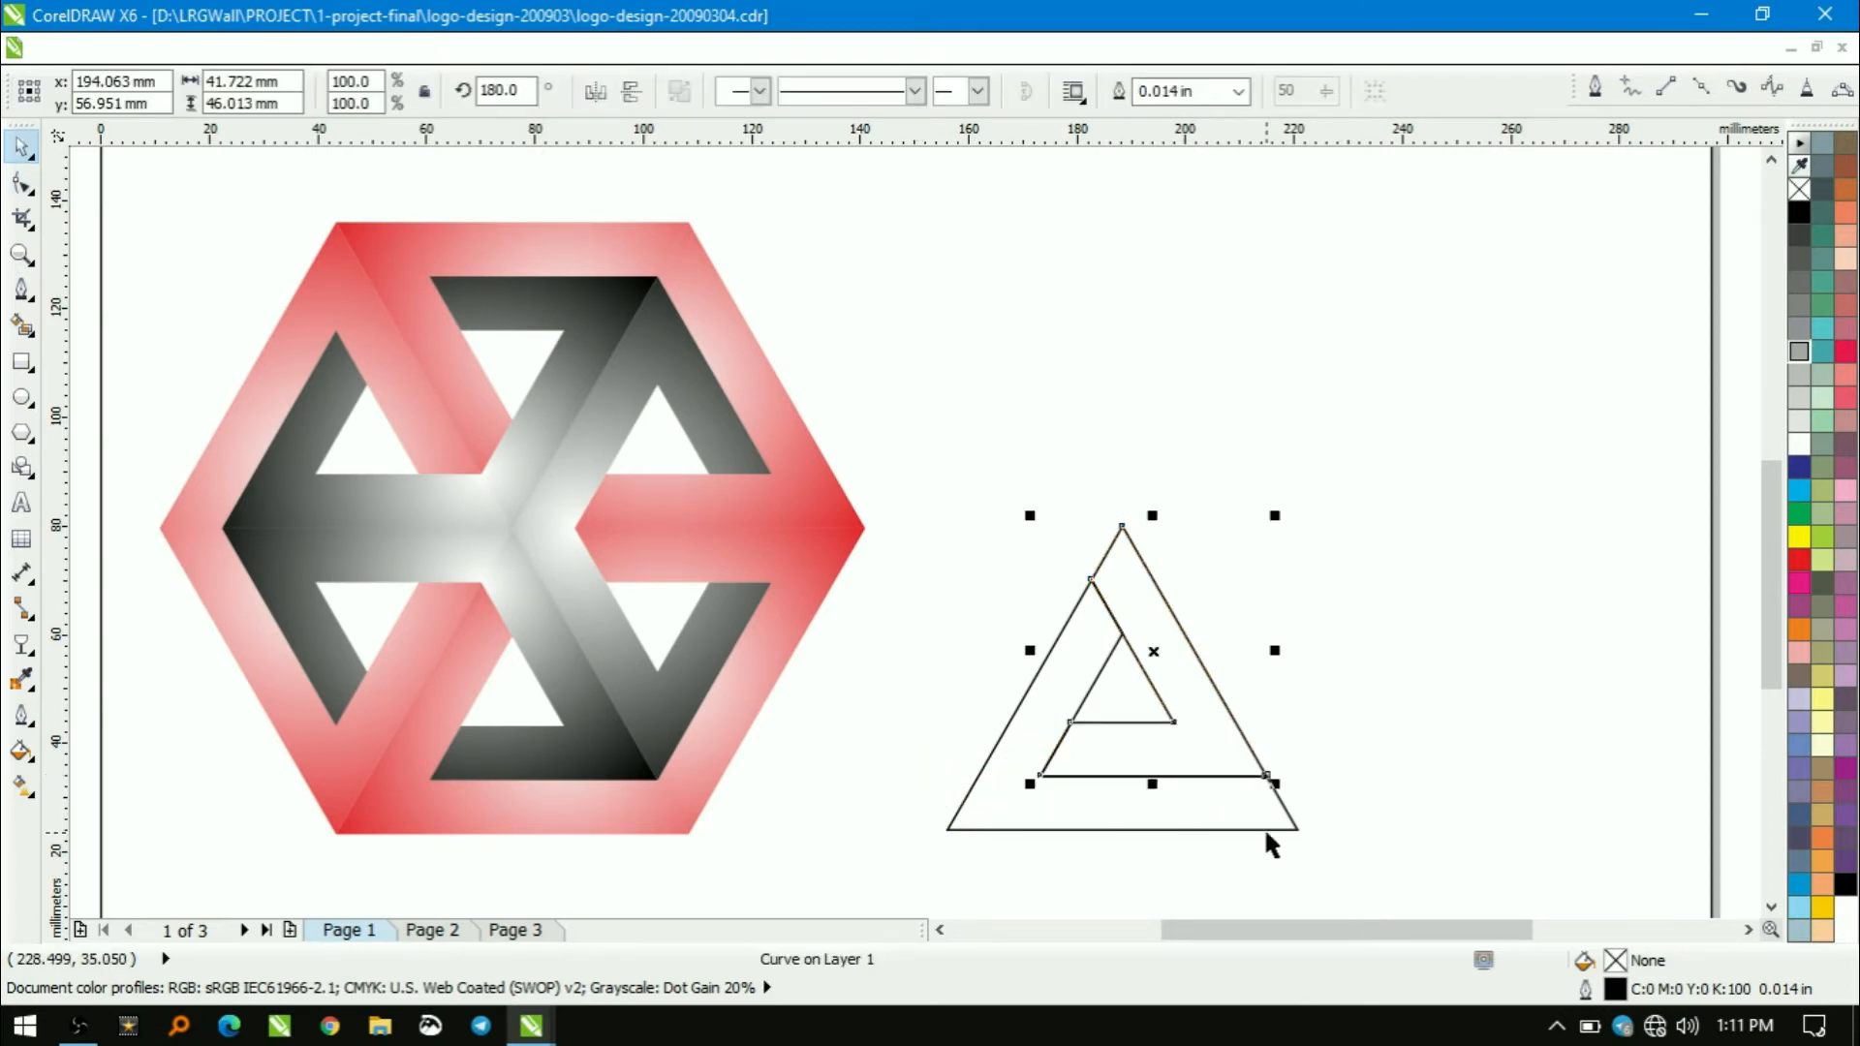
# Fill both interlocking triangle pieces with black and remove their outlines
pyautogui.moveTo(1356, 475); pyautogui.dragTo(1046, 775)
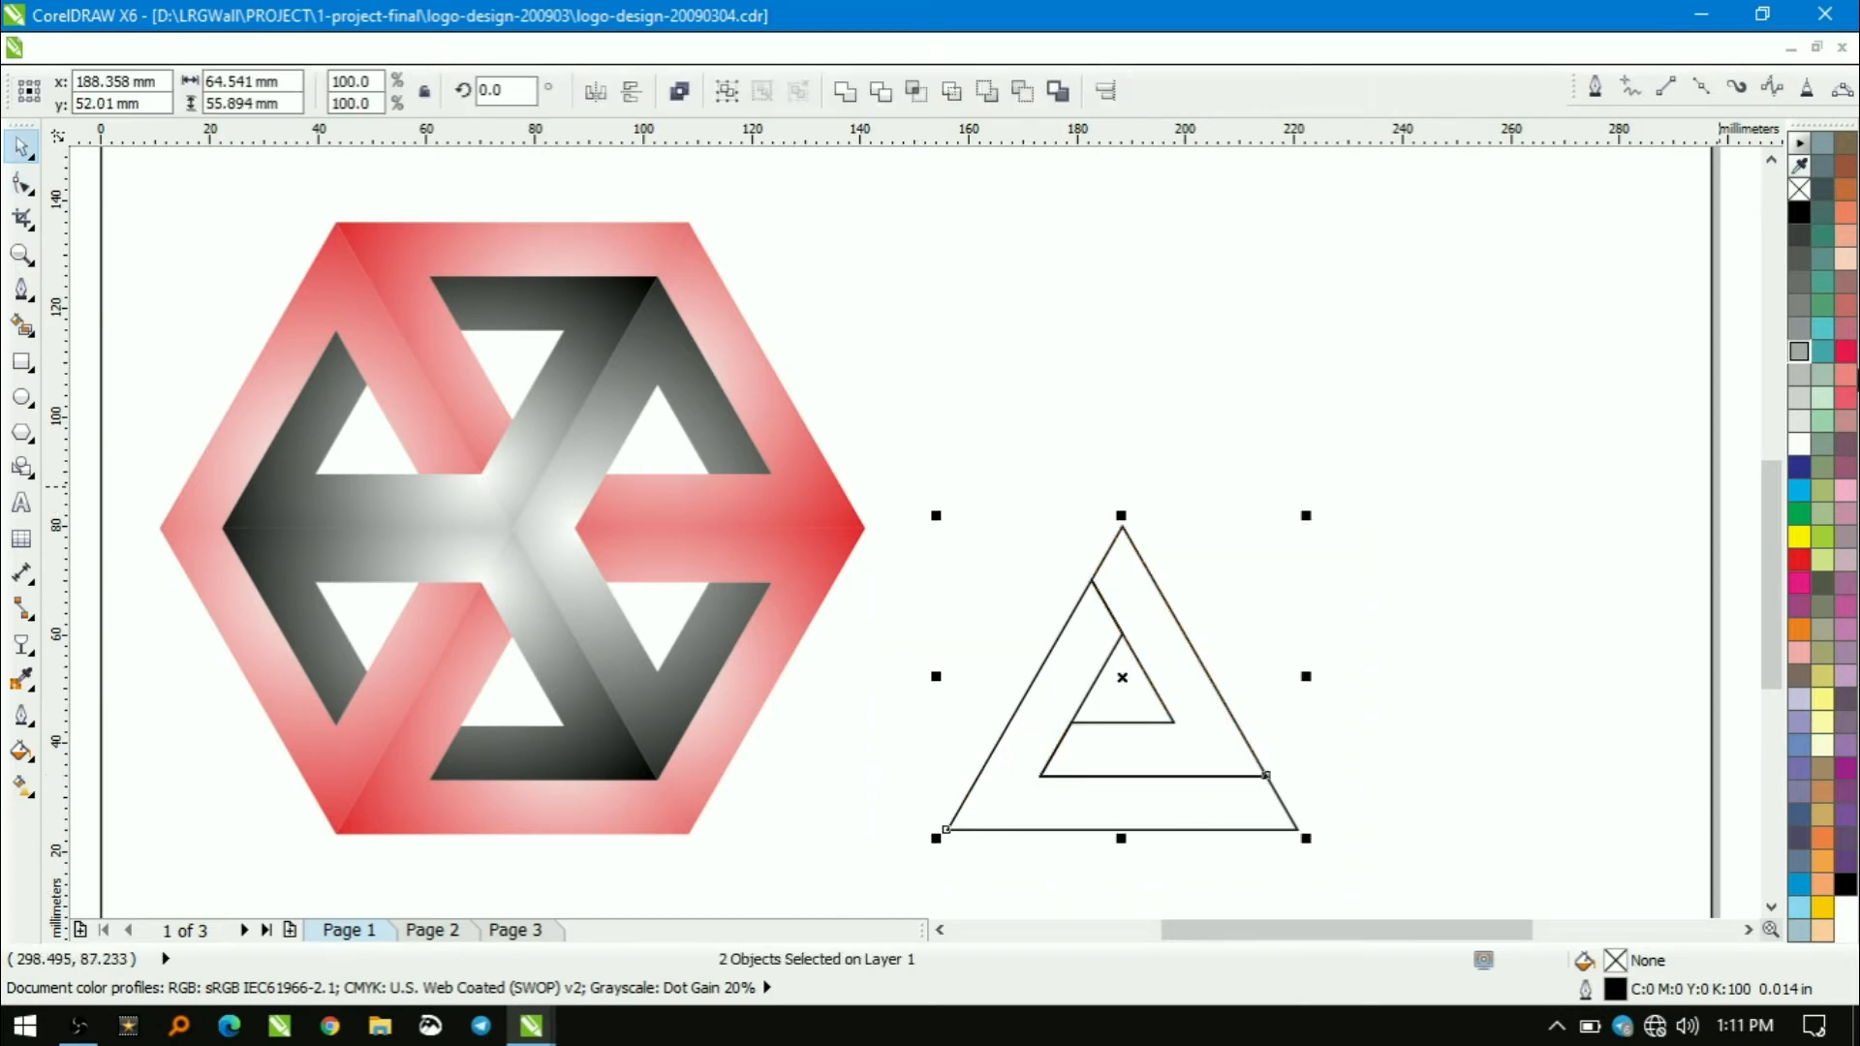
pyautogui.click(1800, 213)
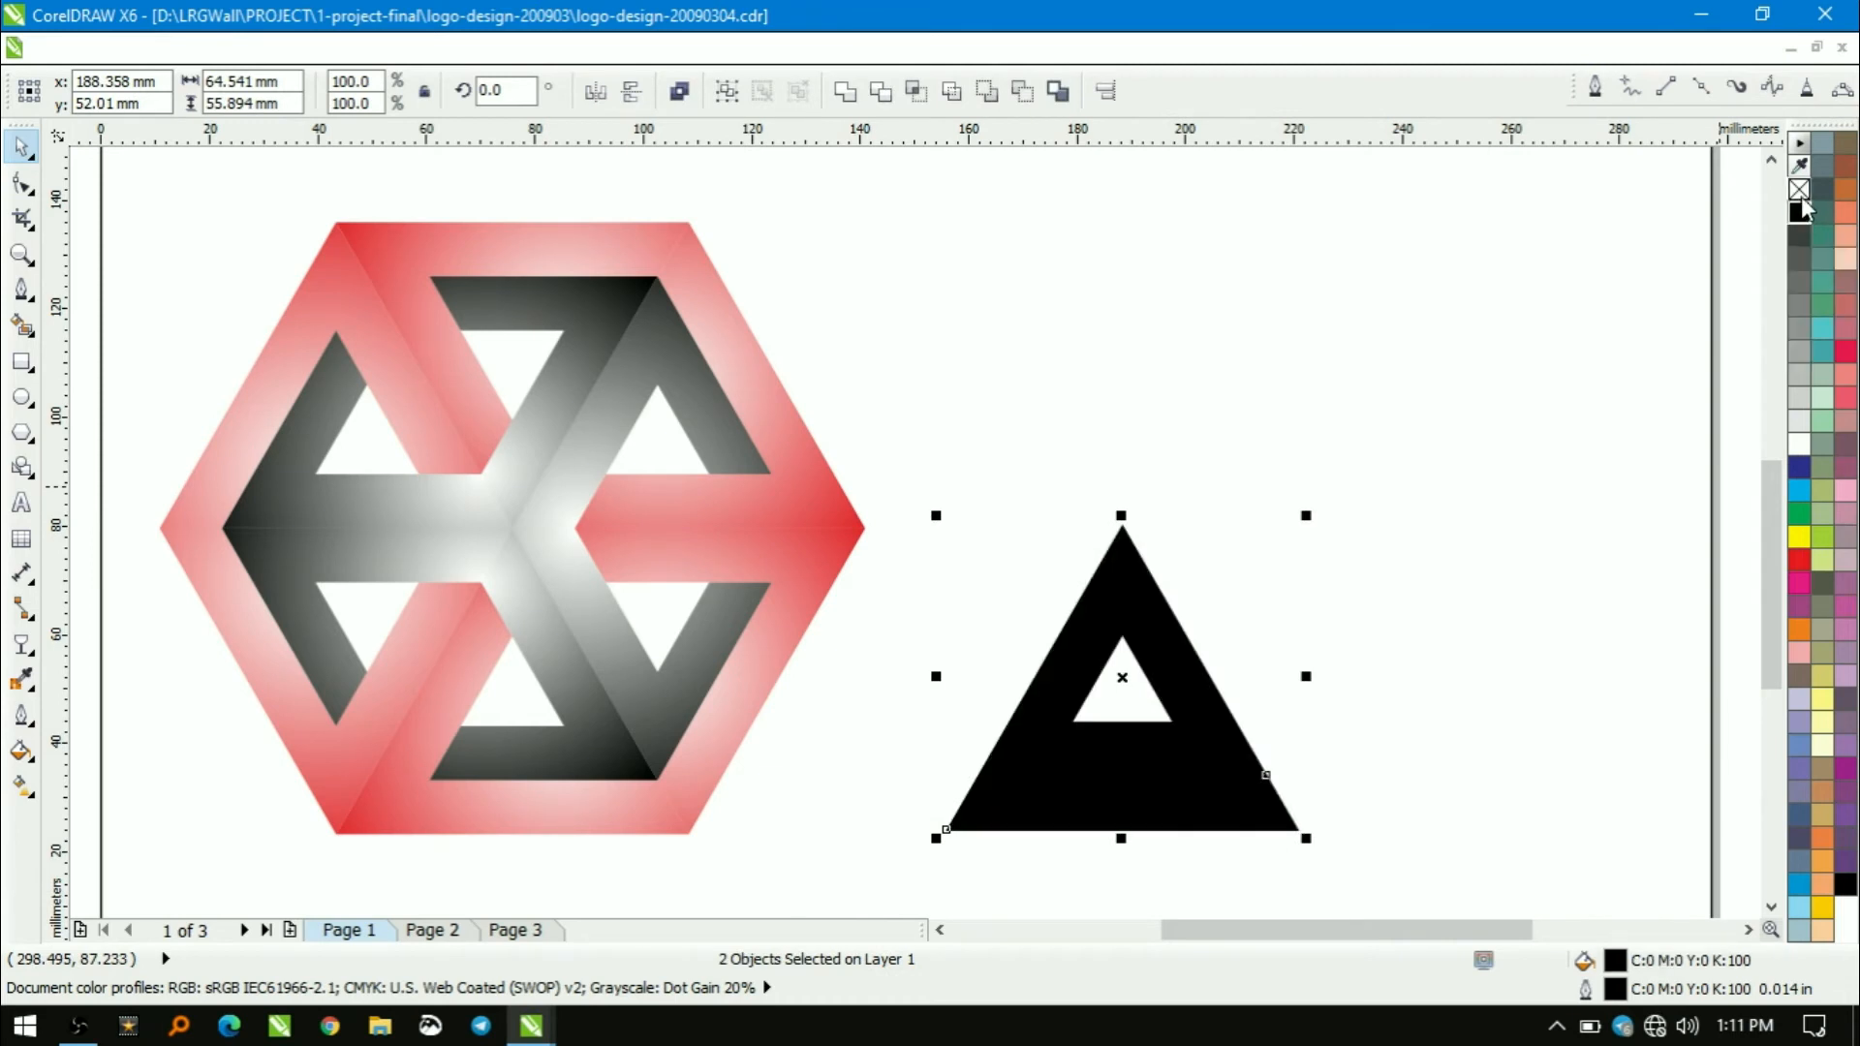
pyautogui.rightClick(1799, 189)
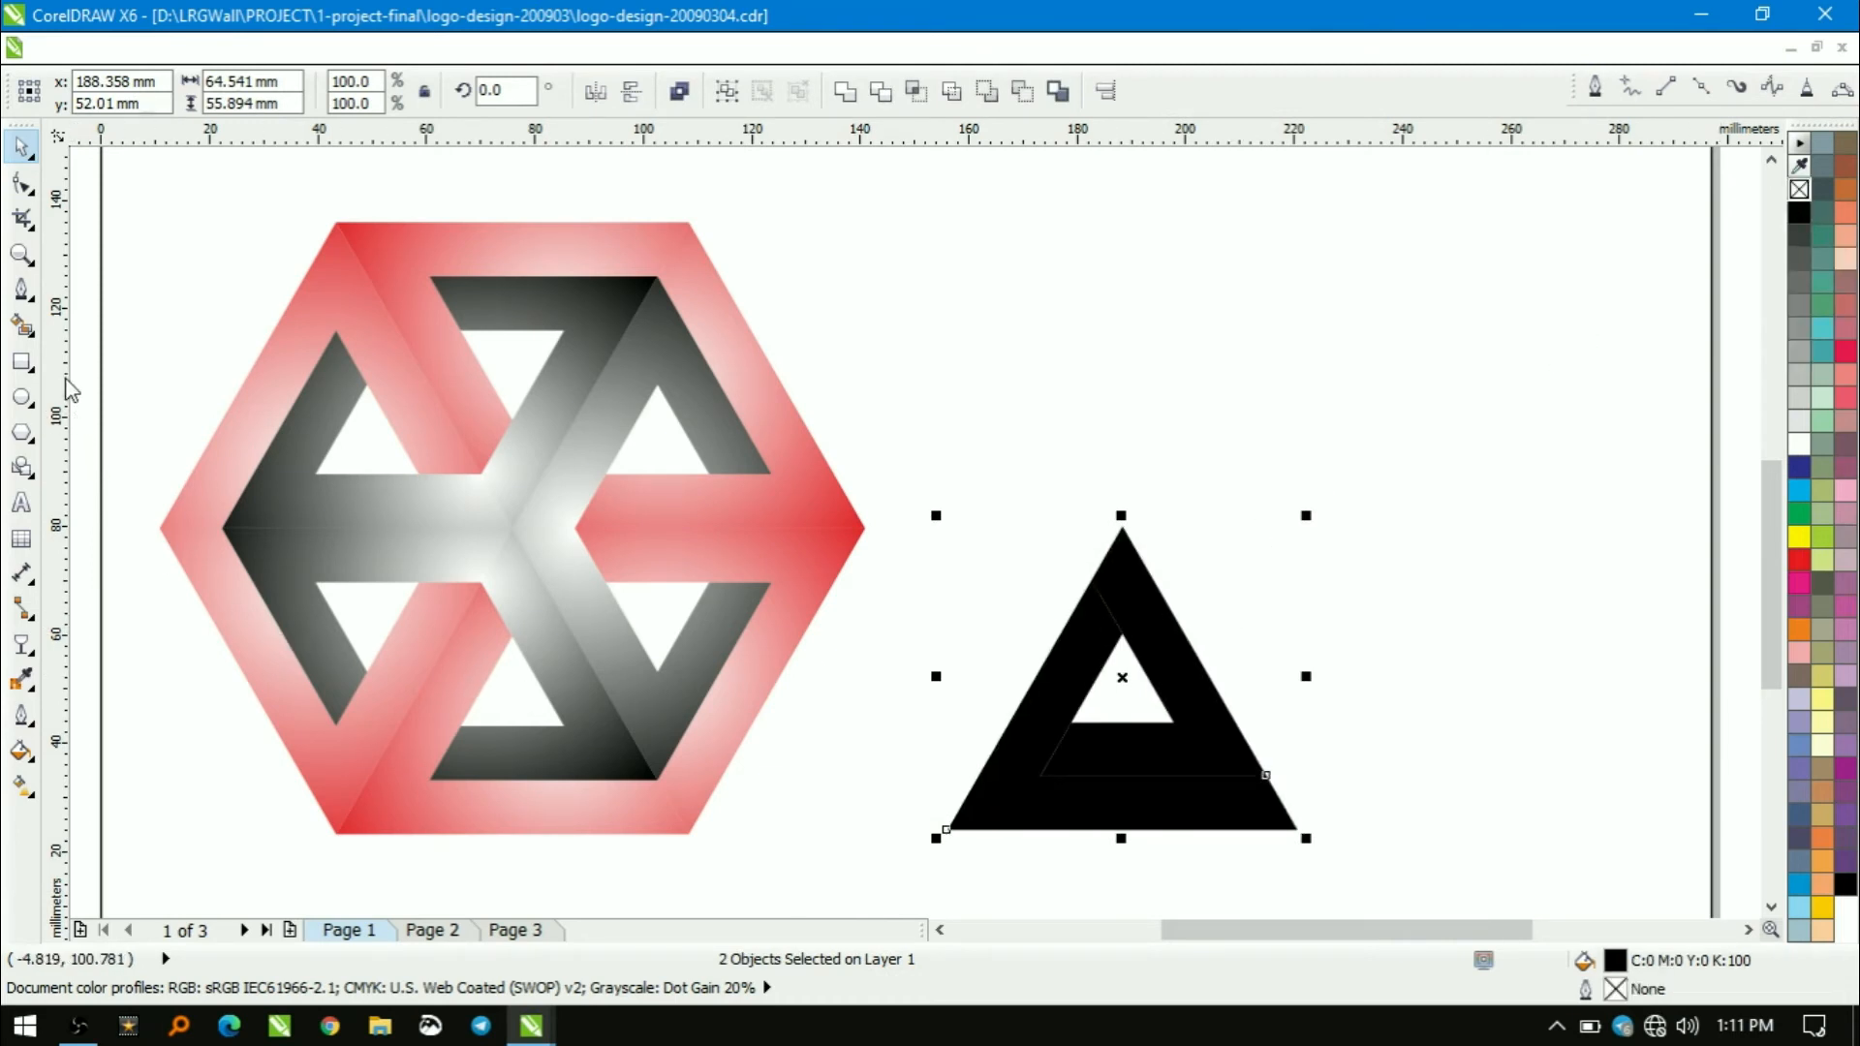
# Apply a radial transparency to both black triangle pieces
pyautogui.click(24, 640)
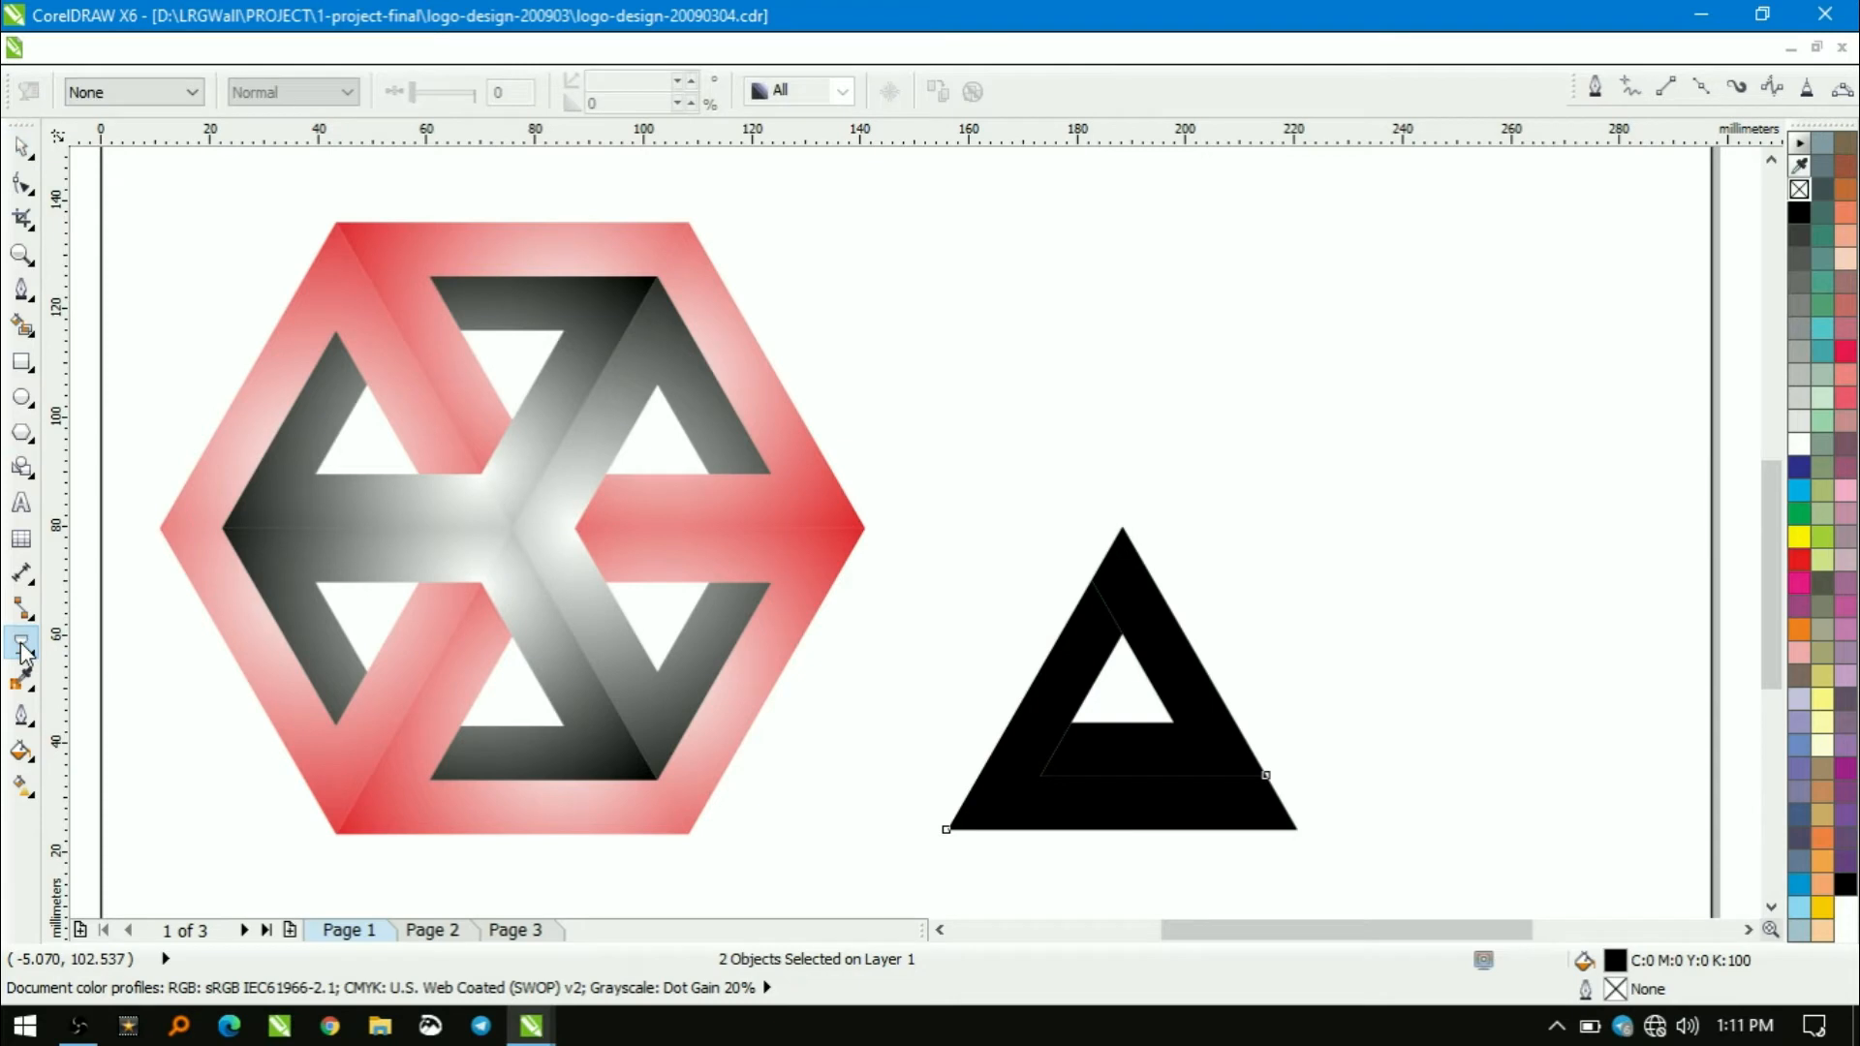
pyautogui.click(179, 100)
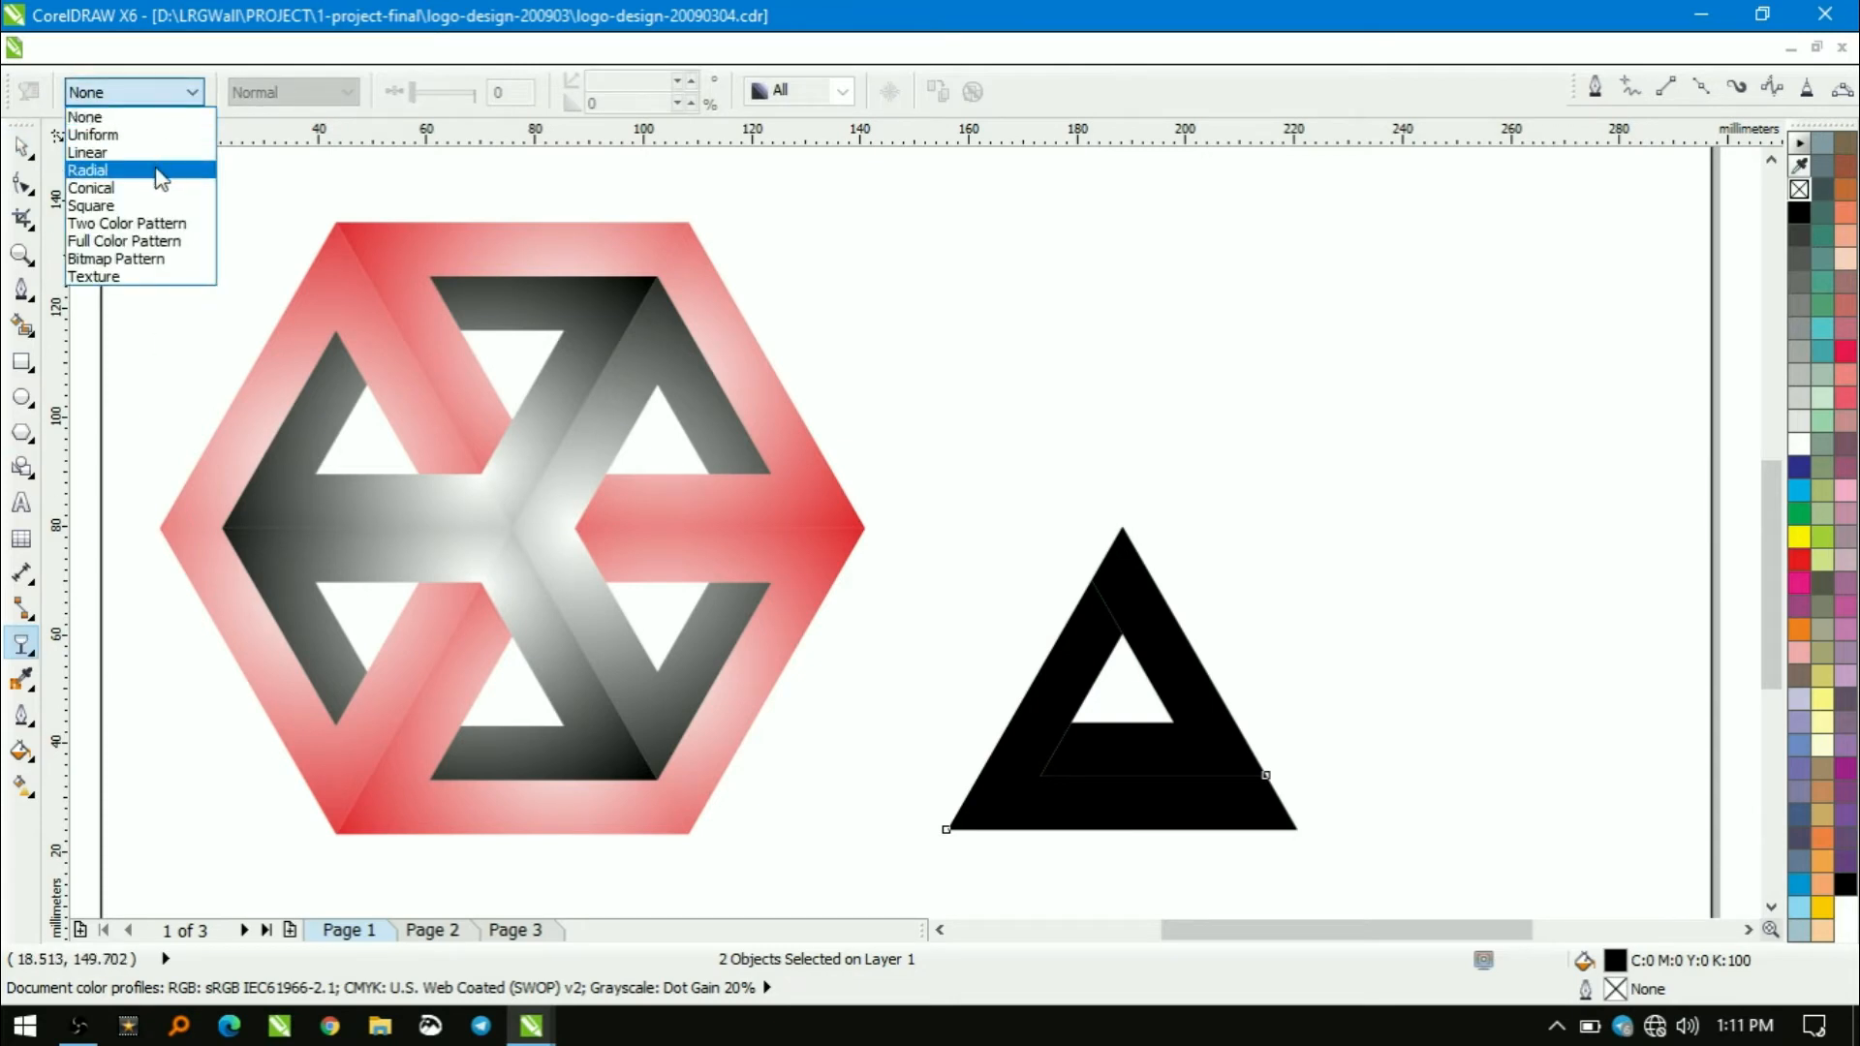
pyautogui.click(160, 166)
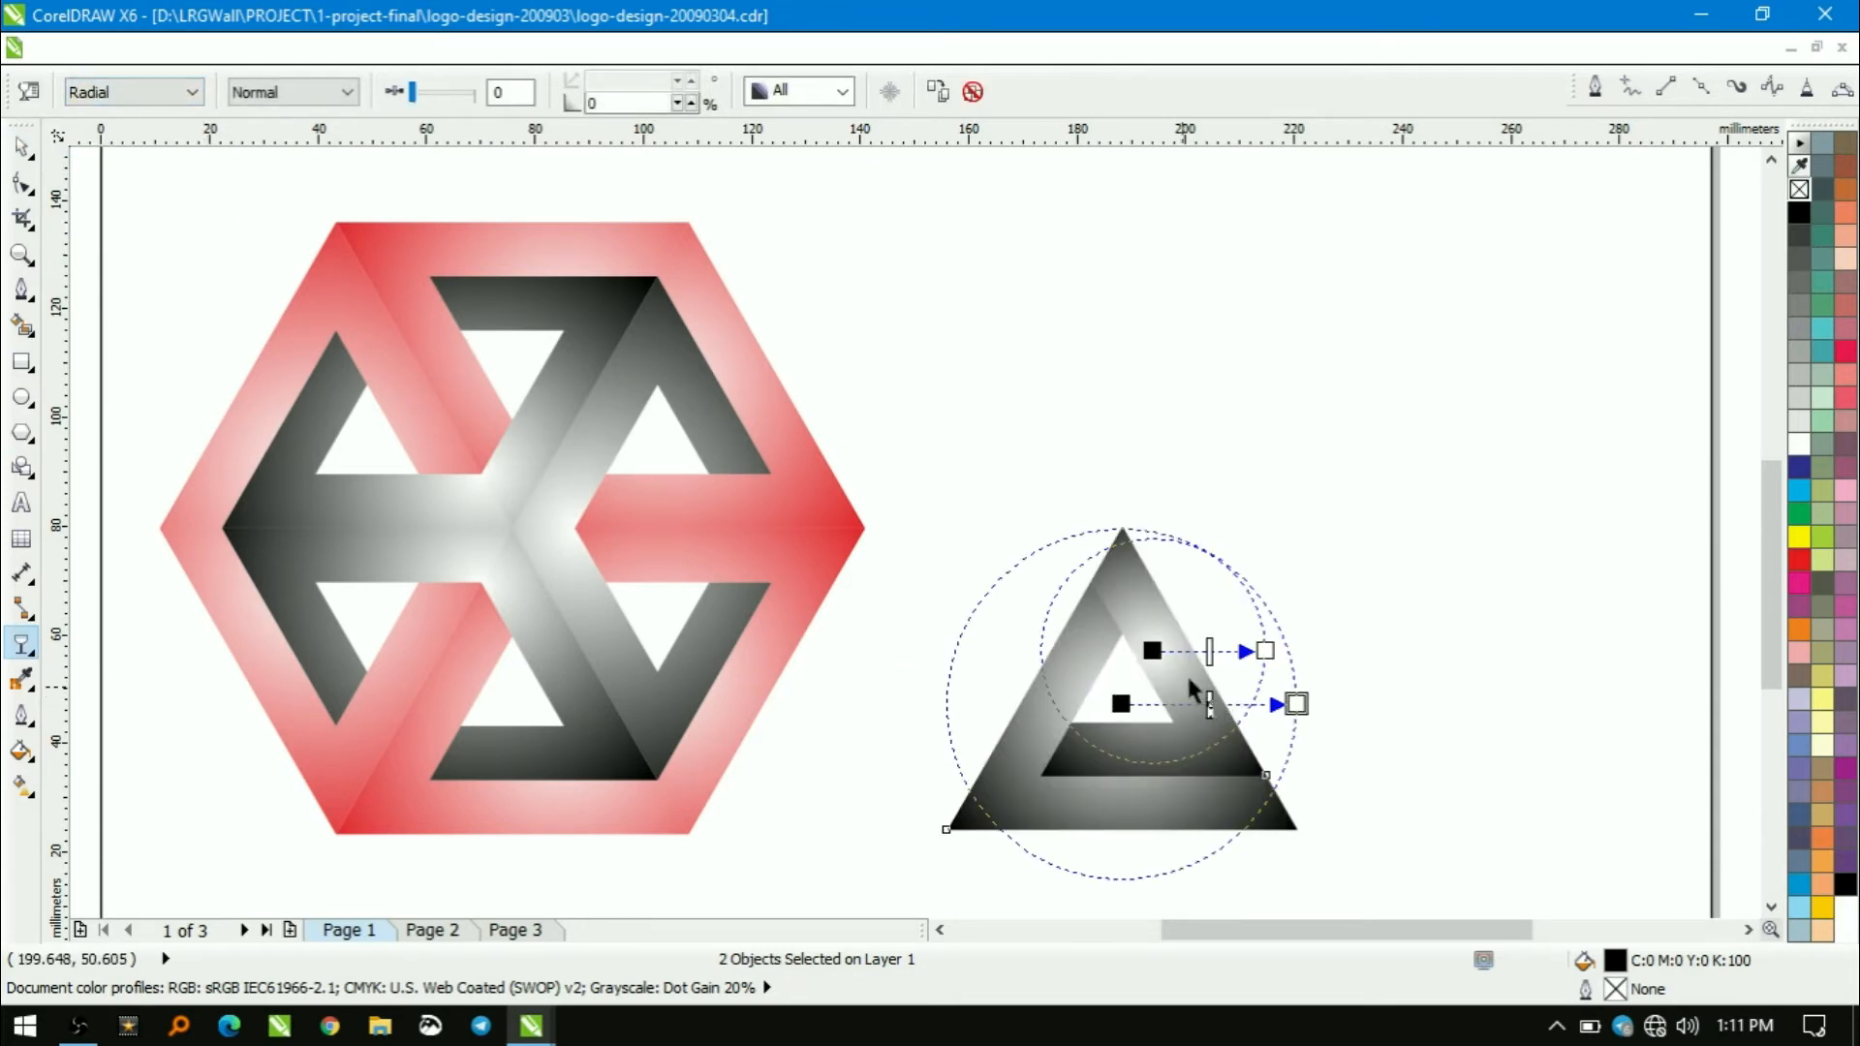
# Select the triangle piece forming the right arm and move its radial transparency centre to that arm's upper-left corner, at the left arm's tip
pyautogui.press('space')
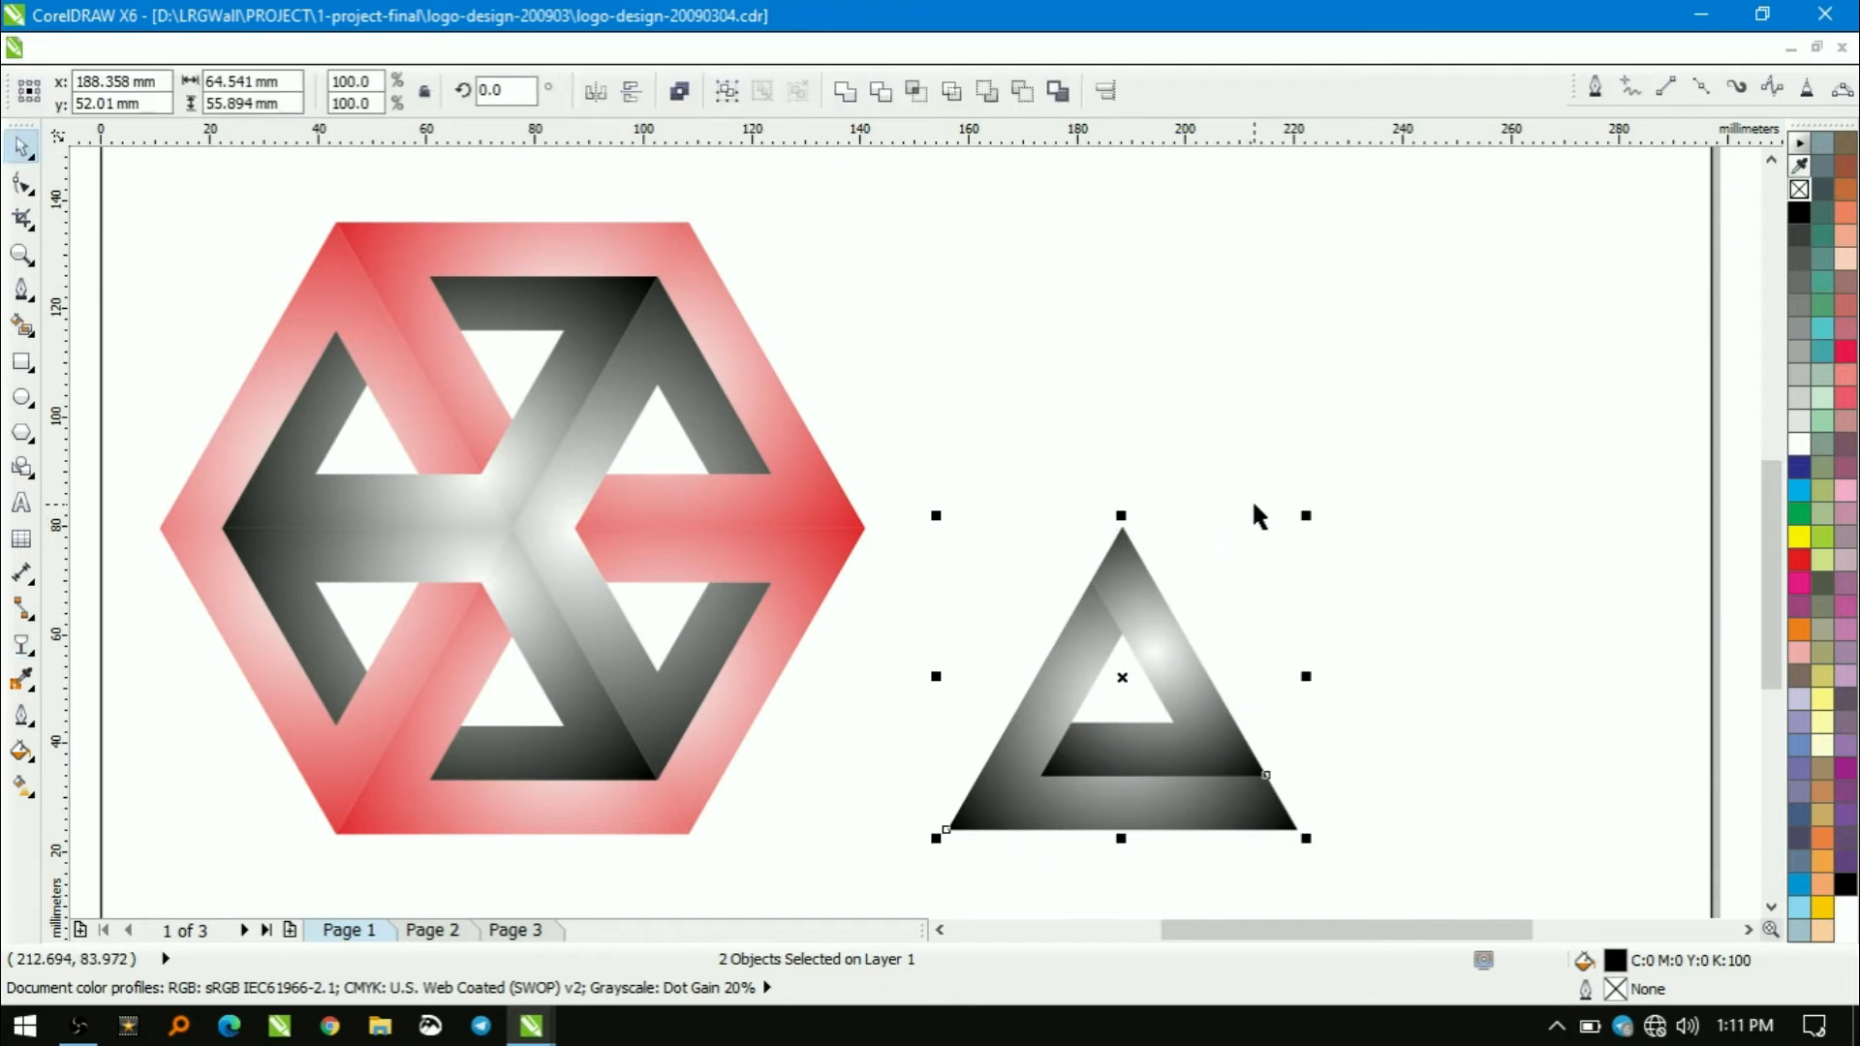
pyautogui.click(1207, 619)
pyautogui.click(1176, 642)
pyautogui.press('space')
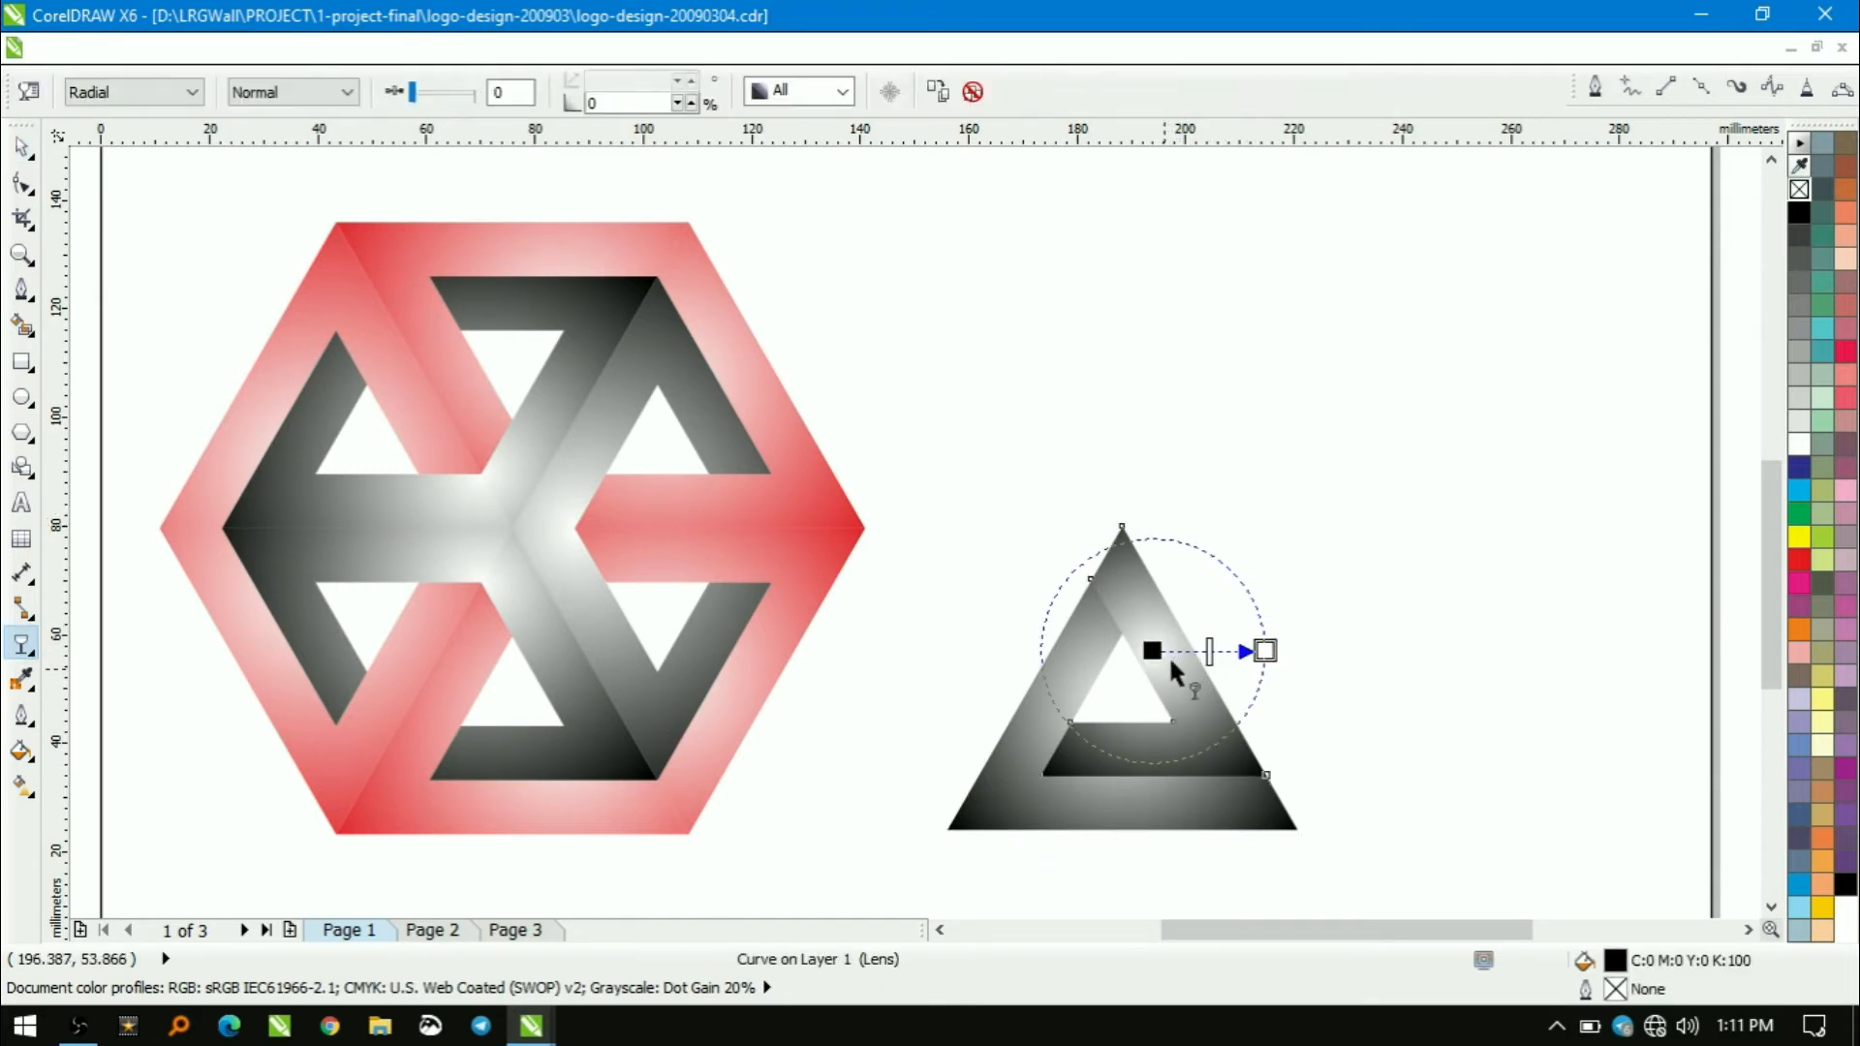
pyautogui.moveTo(1152, 651); pyautogui.dragTo(1089, 579)
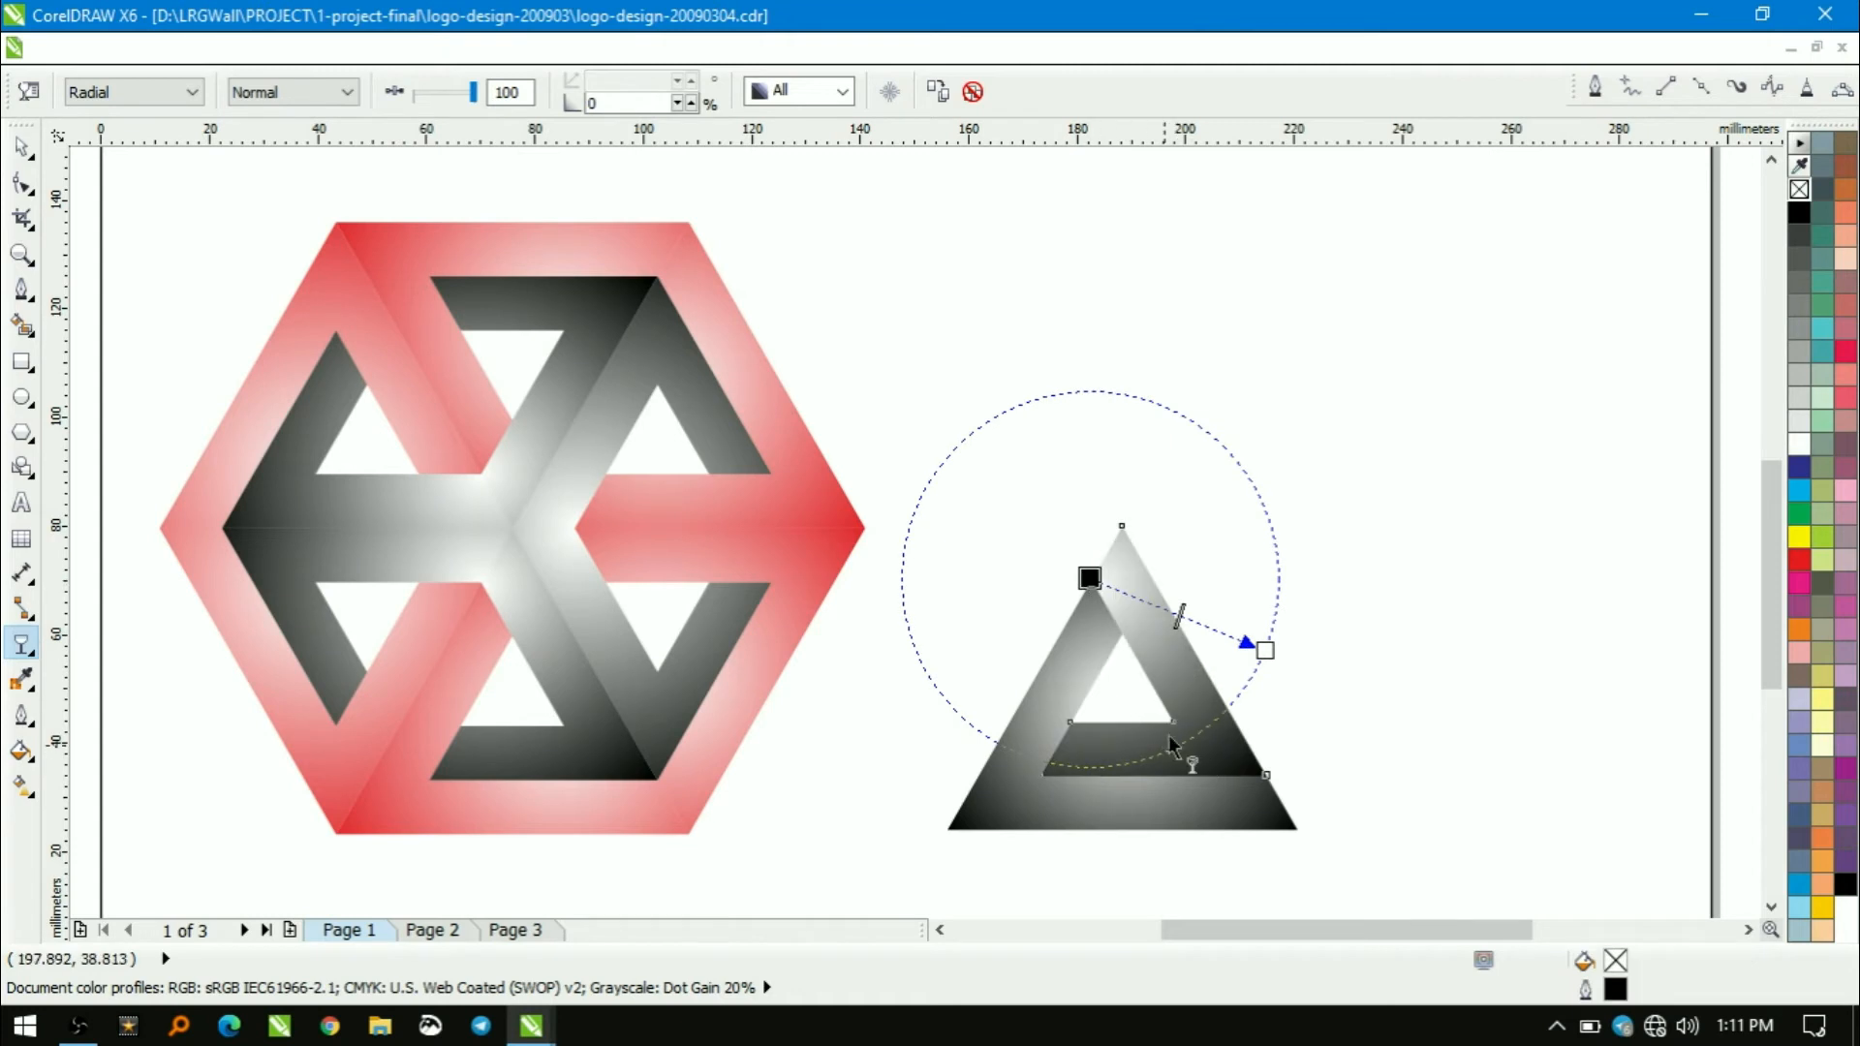
# Move the radial transparency centre of the piece forming the left and base arms to the inner triangular hole's lower-right corner
pyautogui.click(1188, 792)
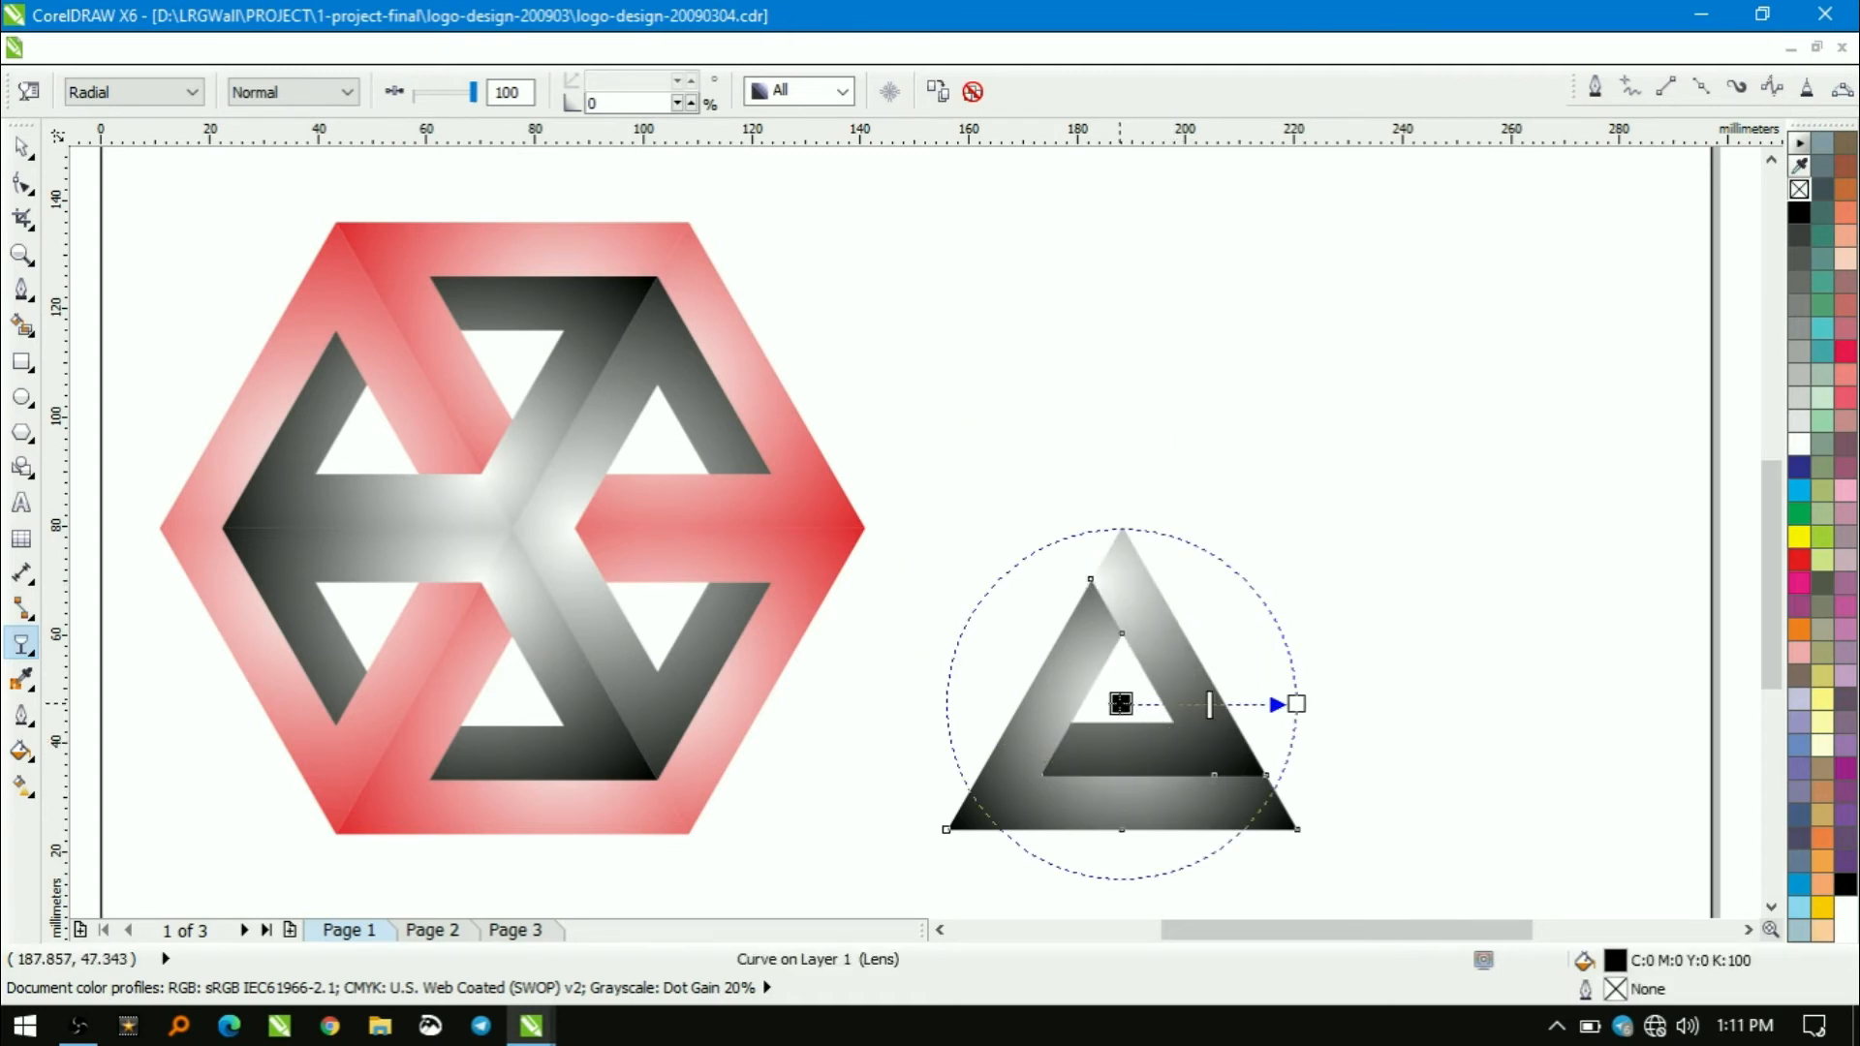
pyautogui.moveTo(1121, 704); pyautogui.dragTo(1173, 719)
pyautogui.press('space')
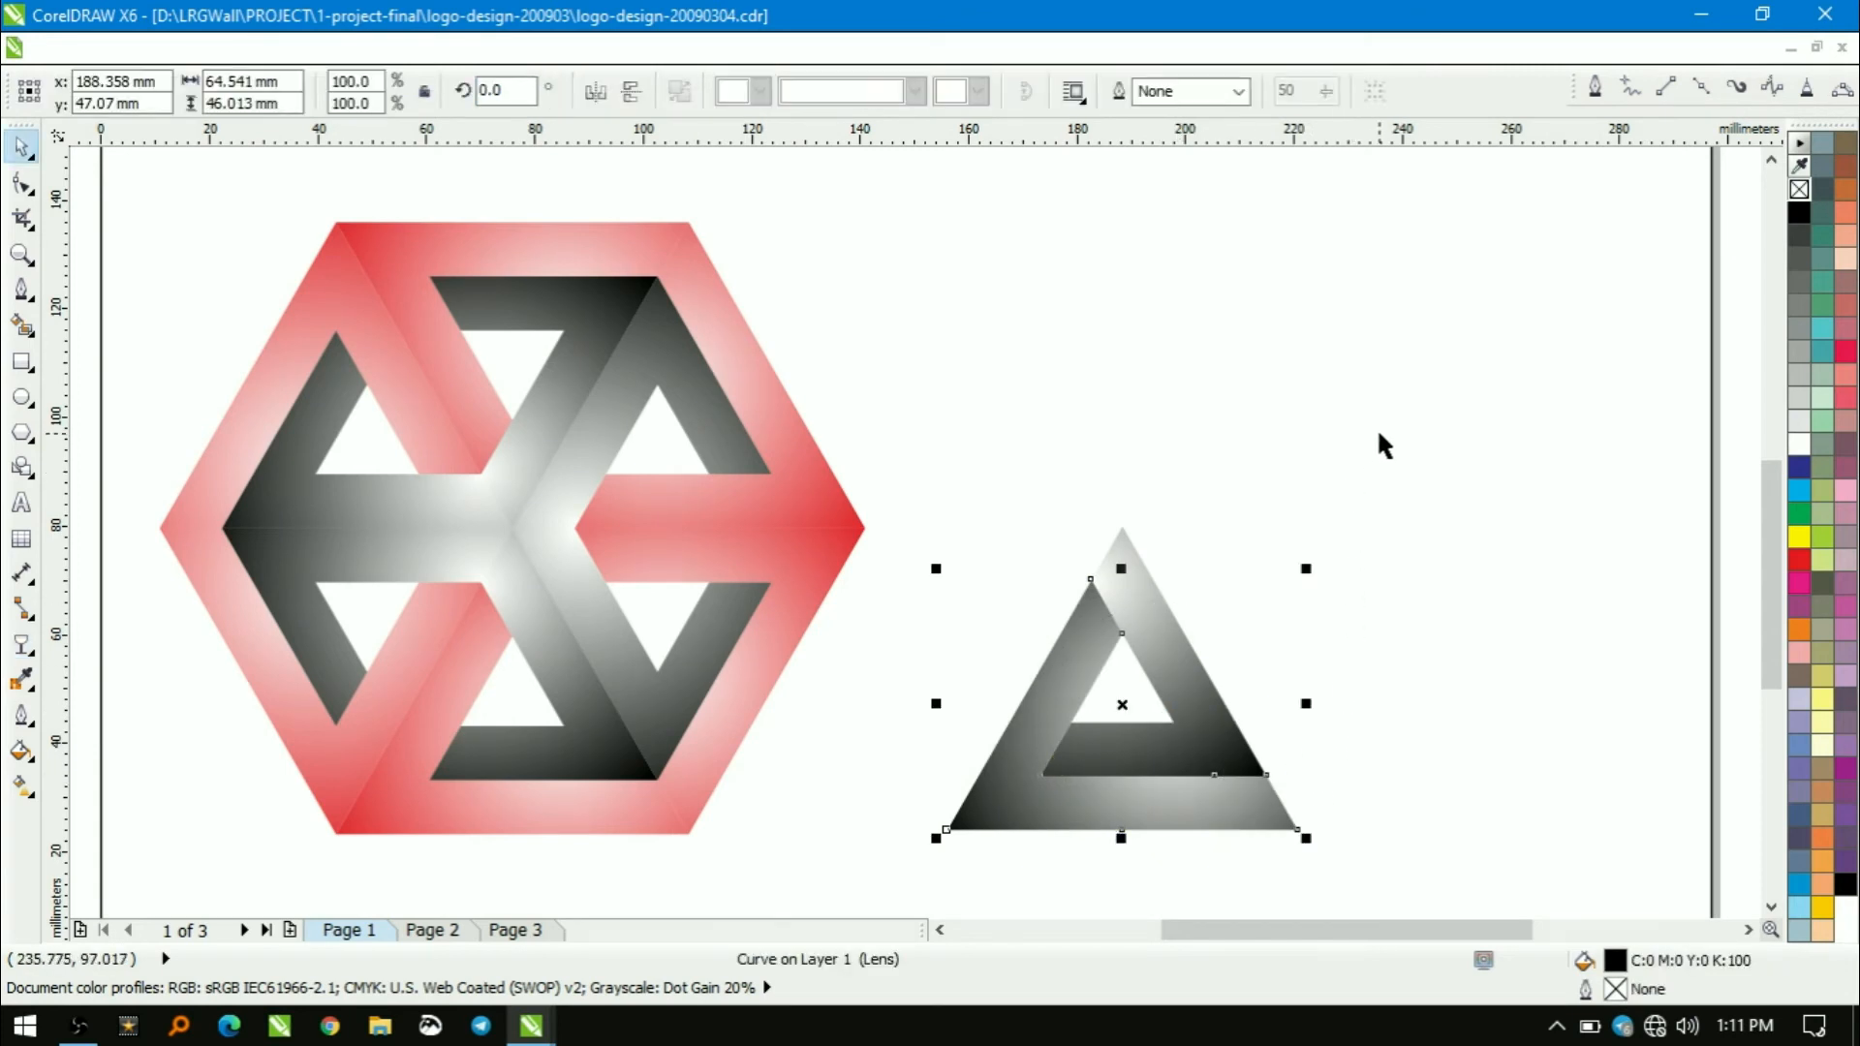
# Group the two interlocking triangle pieces and fill the group with red
pyautogui.moveTo(1378, 434); pyautogui.dragTo(930, 861)
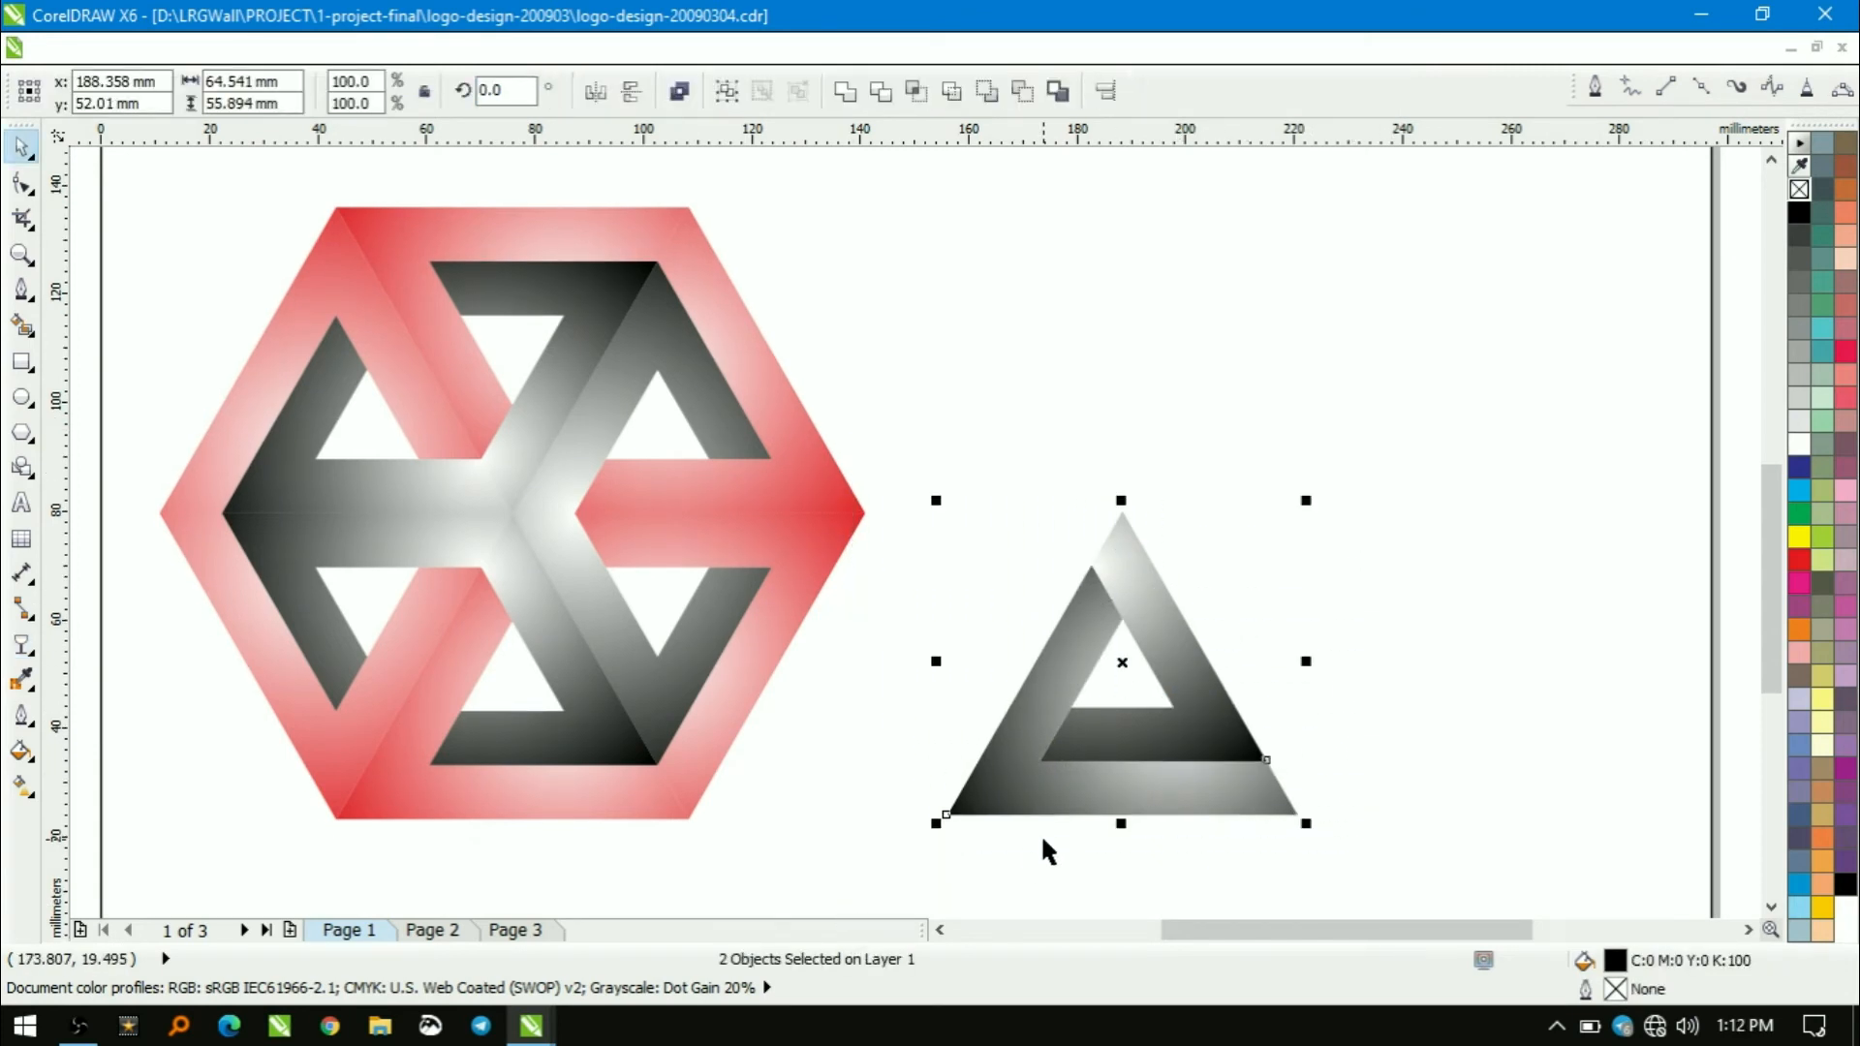
pyautogui.hotkey('ctrl', 'g')
pyautogui.click(1799, 560)
pyautogui.press('Escape')
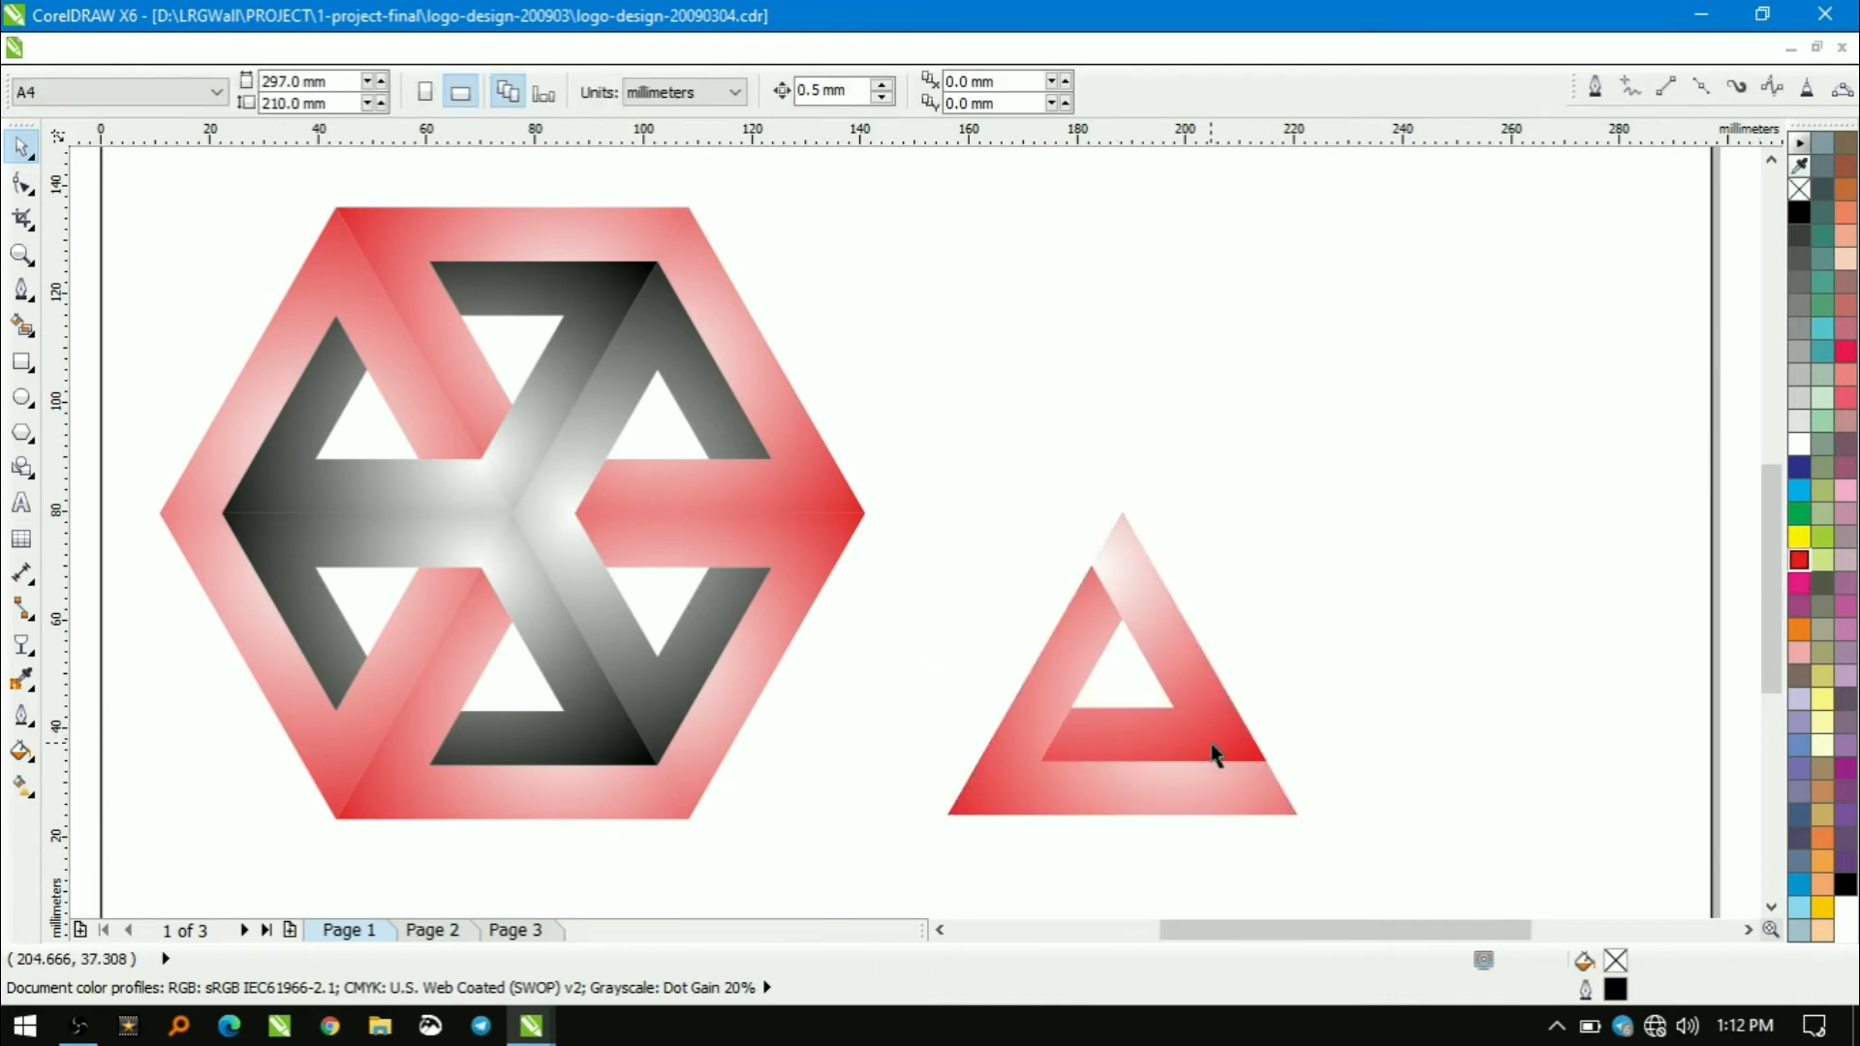
# Fill only the piece forming the right arm and inner base with black, keeping it inside the group
pyautogui.keyDown('ctrl'); pyautogui.click(1214, 755); pyautogui.keyUp('ctrl')
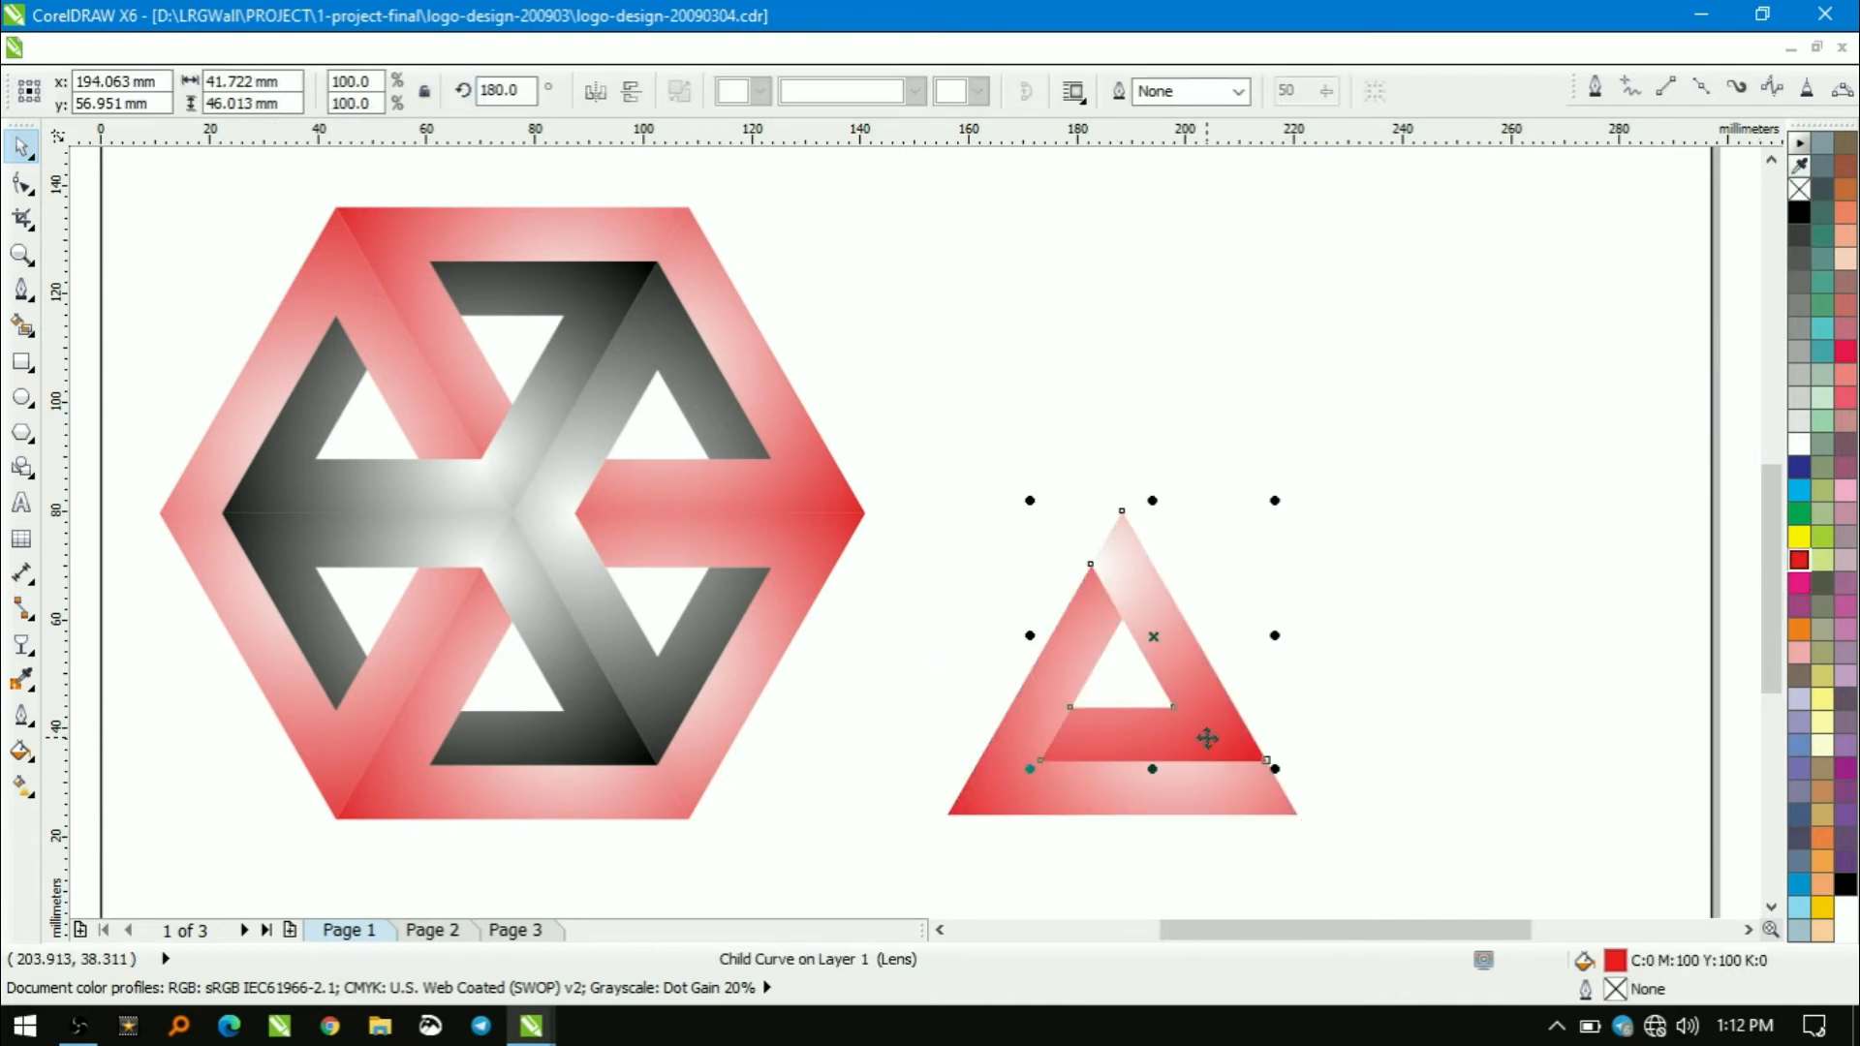
pyautogui.click(1799, 212)
pyautogui.press('Escape')
# Mirror a copy of the triangle group horizontally and rotate it about the top apex until it lies against the original's right edge
pyautogui.click(1217, 736)
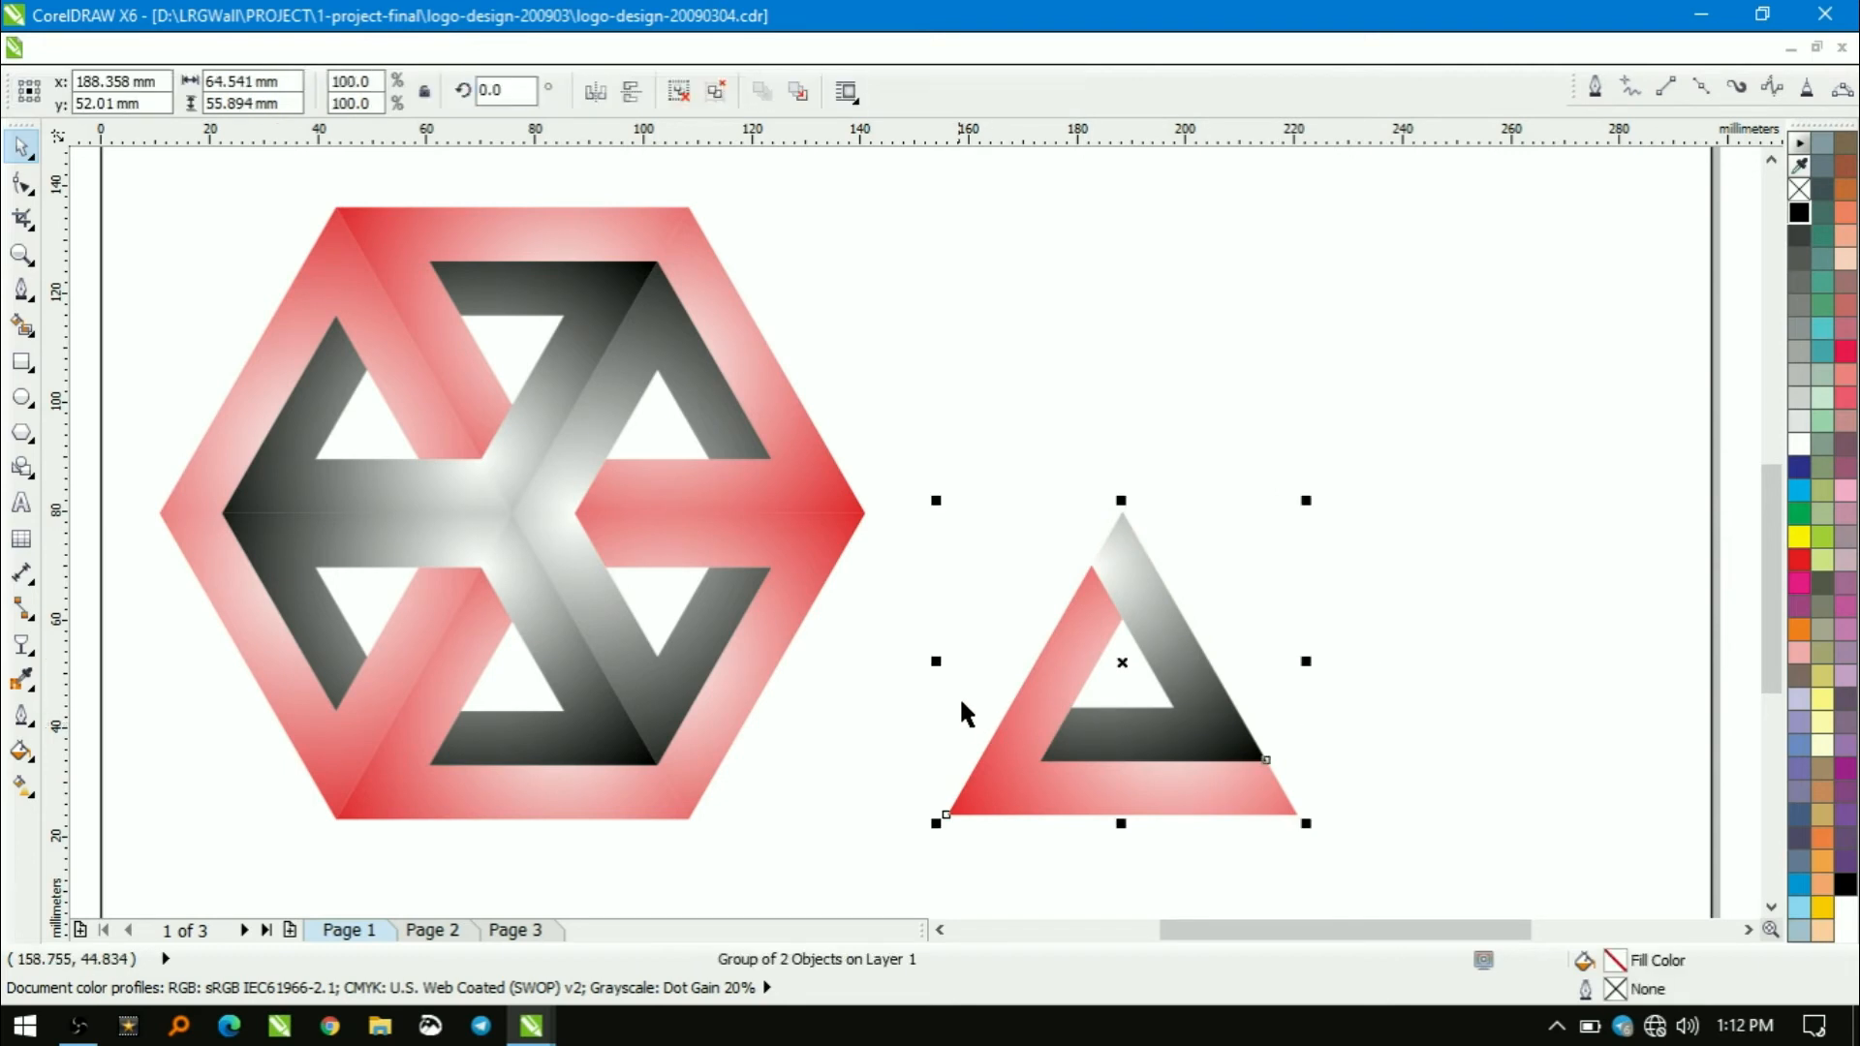
pyautogui.moveTo(935, 662); pyautogui.dragTo(1122, 510)
pyautogui.click(1158, 736)
pyautogui.moveTo(1308, 823); pyautogui.dragTo(1425, 510)
# Group the two triangles and rotate two copies about the light upper-left apex, at 120-degree intervals, to complete the hexagon
pyautogui.moveTo(1540, 408); pyautogui.dragTo(998, 823)
pyautogui.scroll(-1, 989, 818)
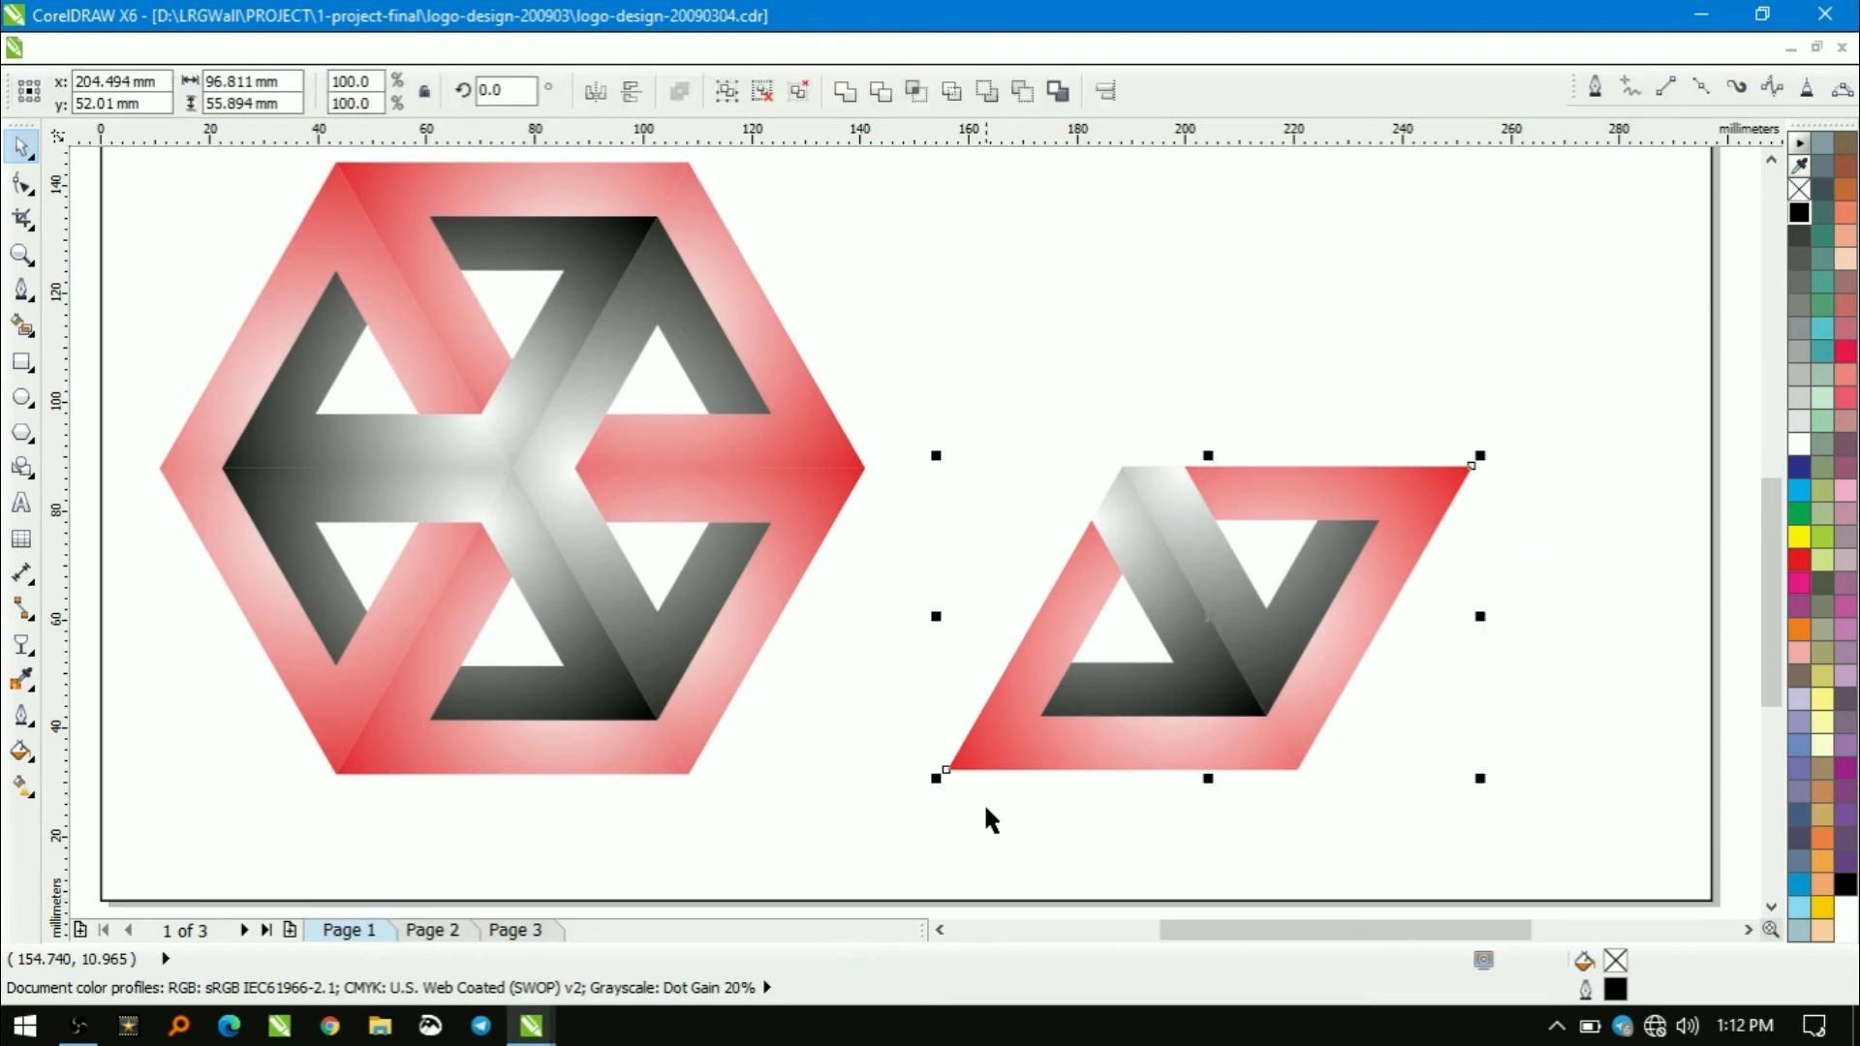
pyautogui.hotkey('ctrl', 'g')
pyautogui.click(1211, 620)
pyautogui.moveTo(1208, 616); pyautogui.dragTo(1121, 467)
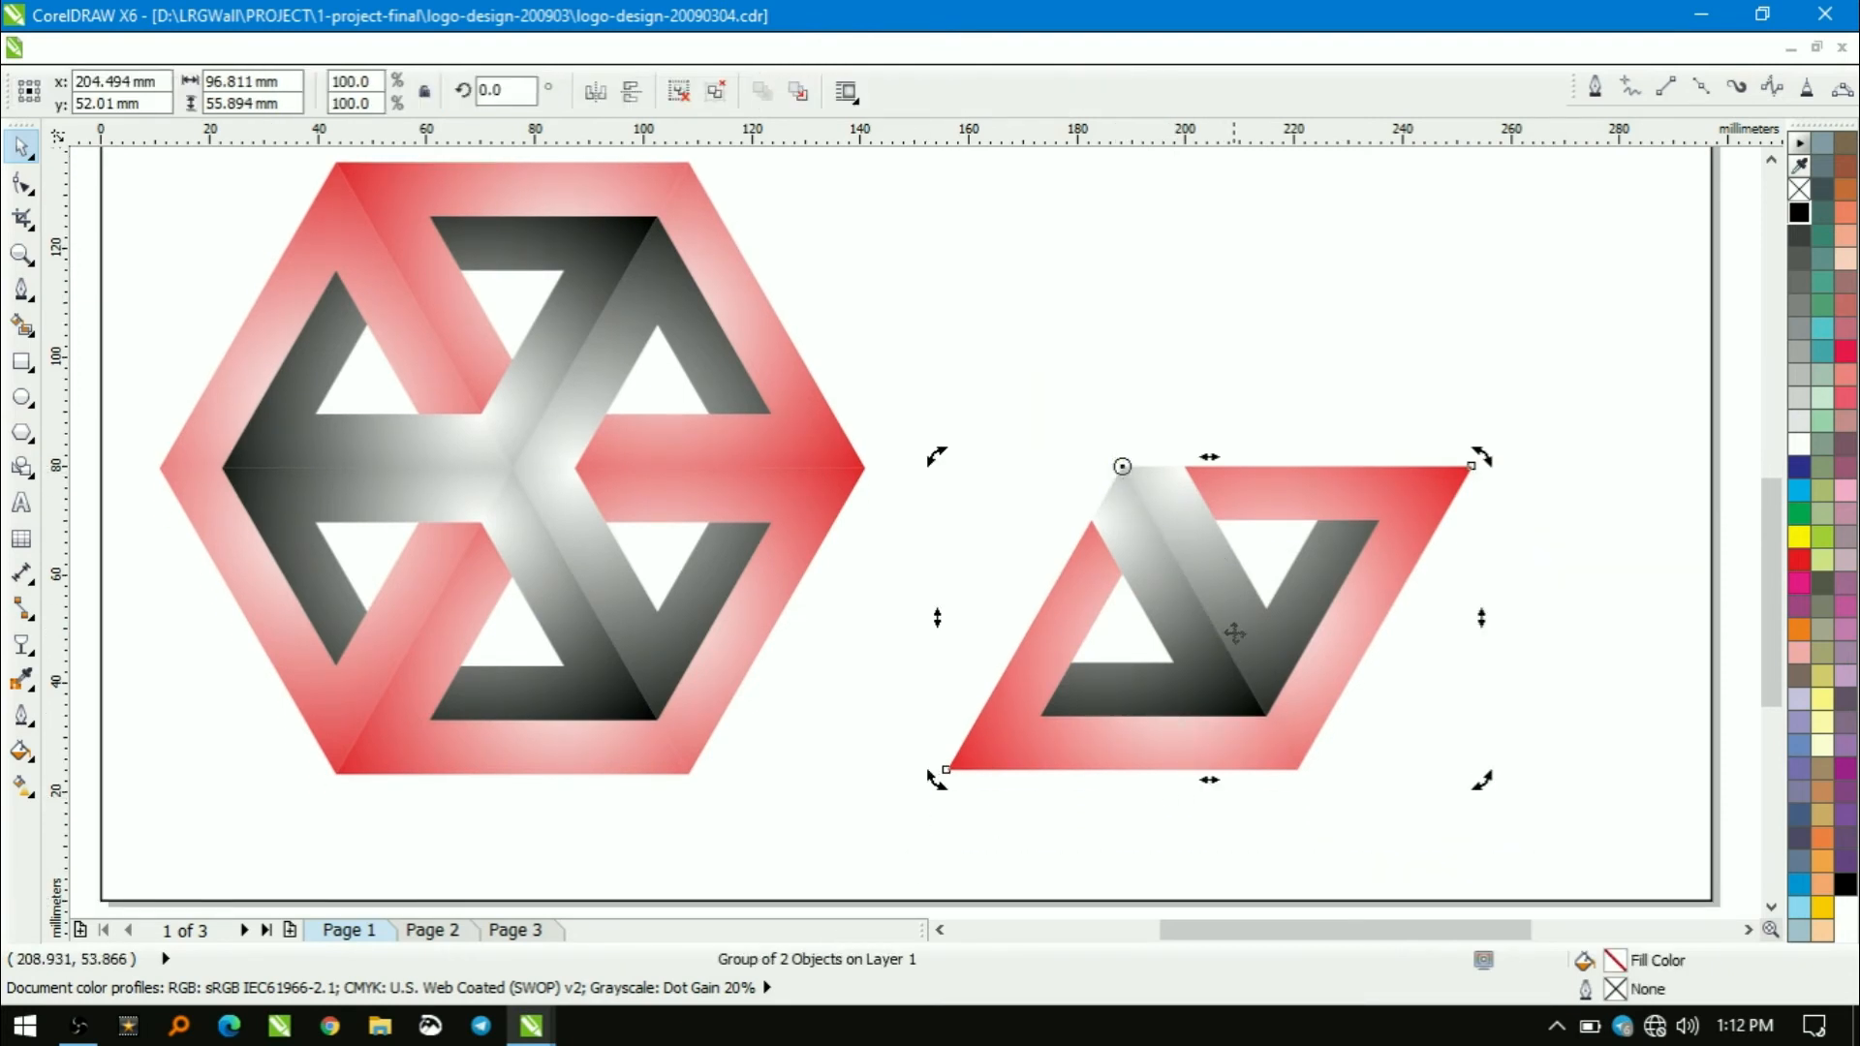
pyautogui.moveTo(1478, 781)
pyautogui.mouseDown()
pyautogui.moveTo(1433, 631)
pyautogui.moveTo(1282, 400)
pyautogui.moveTo(1126, 387)
pyautogui.mouseUp()
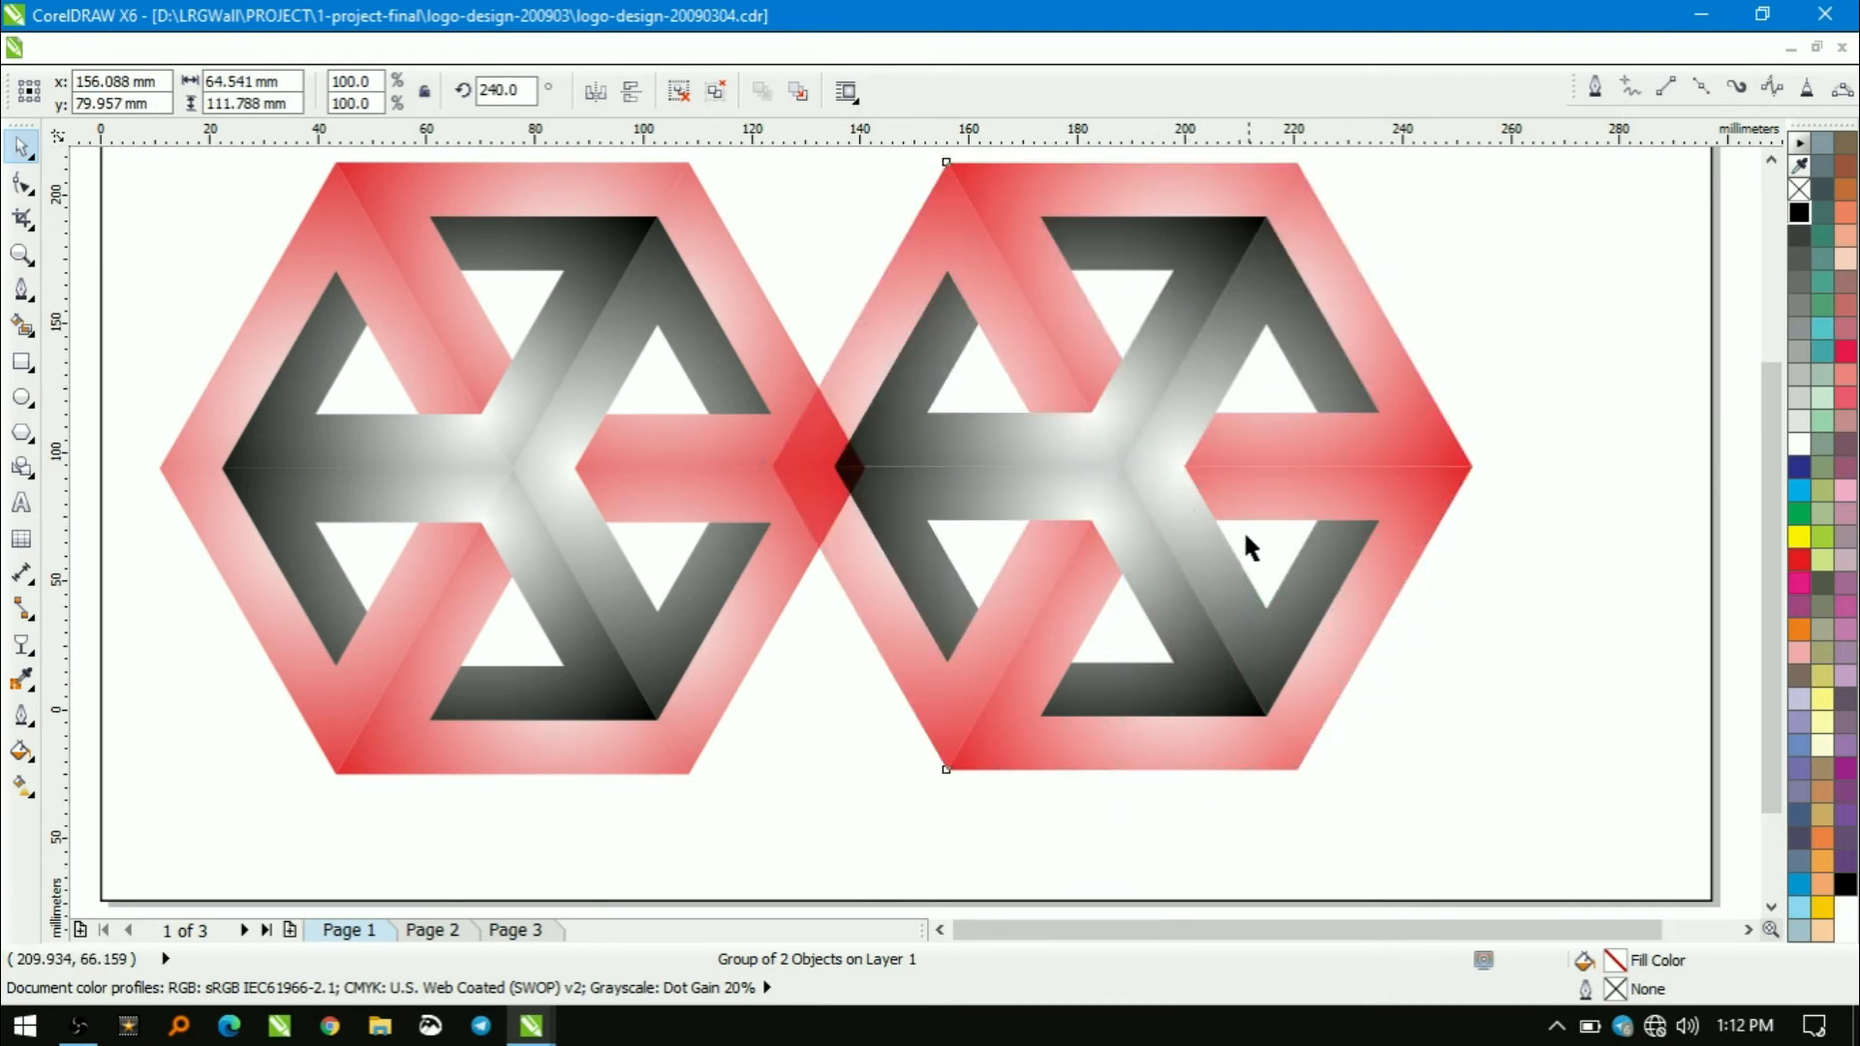
# Group the three rotated parts into one hexagon and align its centre horizontally with the original hexagon's centre
pyautogui.scroll(-3, 1246, 540)
pyautogui.moveTo(1393, 315); pyautogui.dragTo(1037, 668)
pyautogui.hotkey('ctrl', 'g')
pyautogui.keyDown('shift'); pyautogui.click(1000, 597); pyautogui.keyUp('shift')
pyautogui.press('e')
# Scale the new hexagon to 100.8% and move it to the right so it stands clear of the original
pyautogui.press('Escape')
pyautogui.click(1073, 562)
pyautogui.moveTo(1010, 657); pyautogui.dragTo(946, 659)
pyautogui.moveTo(1142, 506); pyautogui.dragTo(1219, 506)
# Compare the two hexagon logos side by side, both up close and on the full page
pyautogui.hotkey('shift', 'F4')
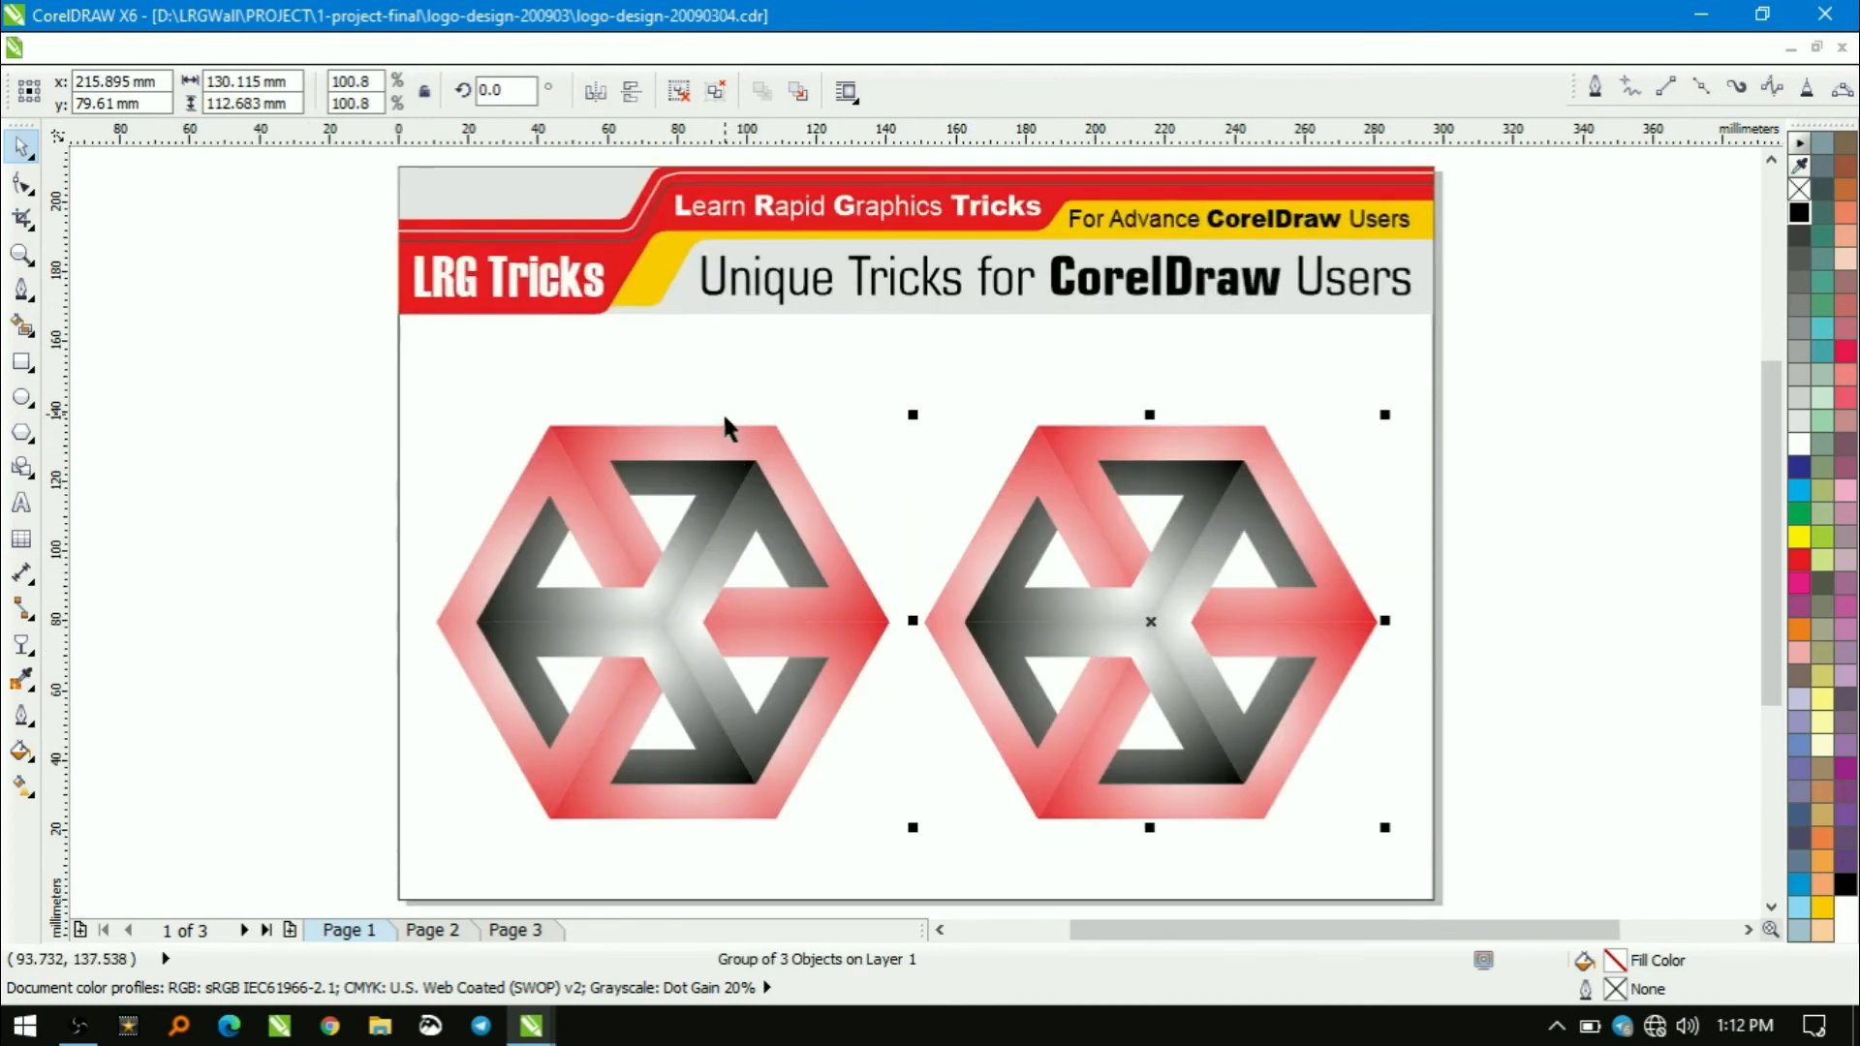
pyautogui.click(729, 369)
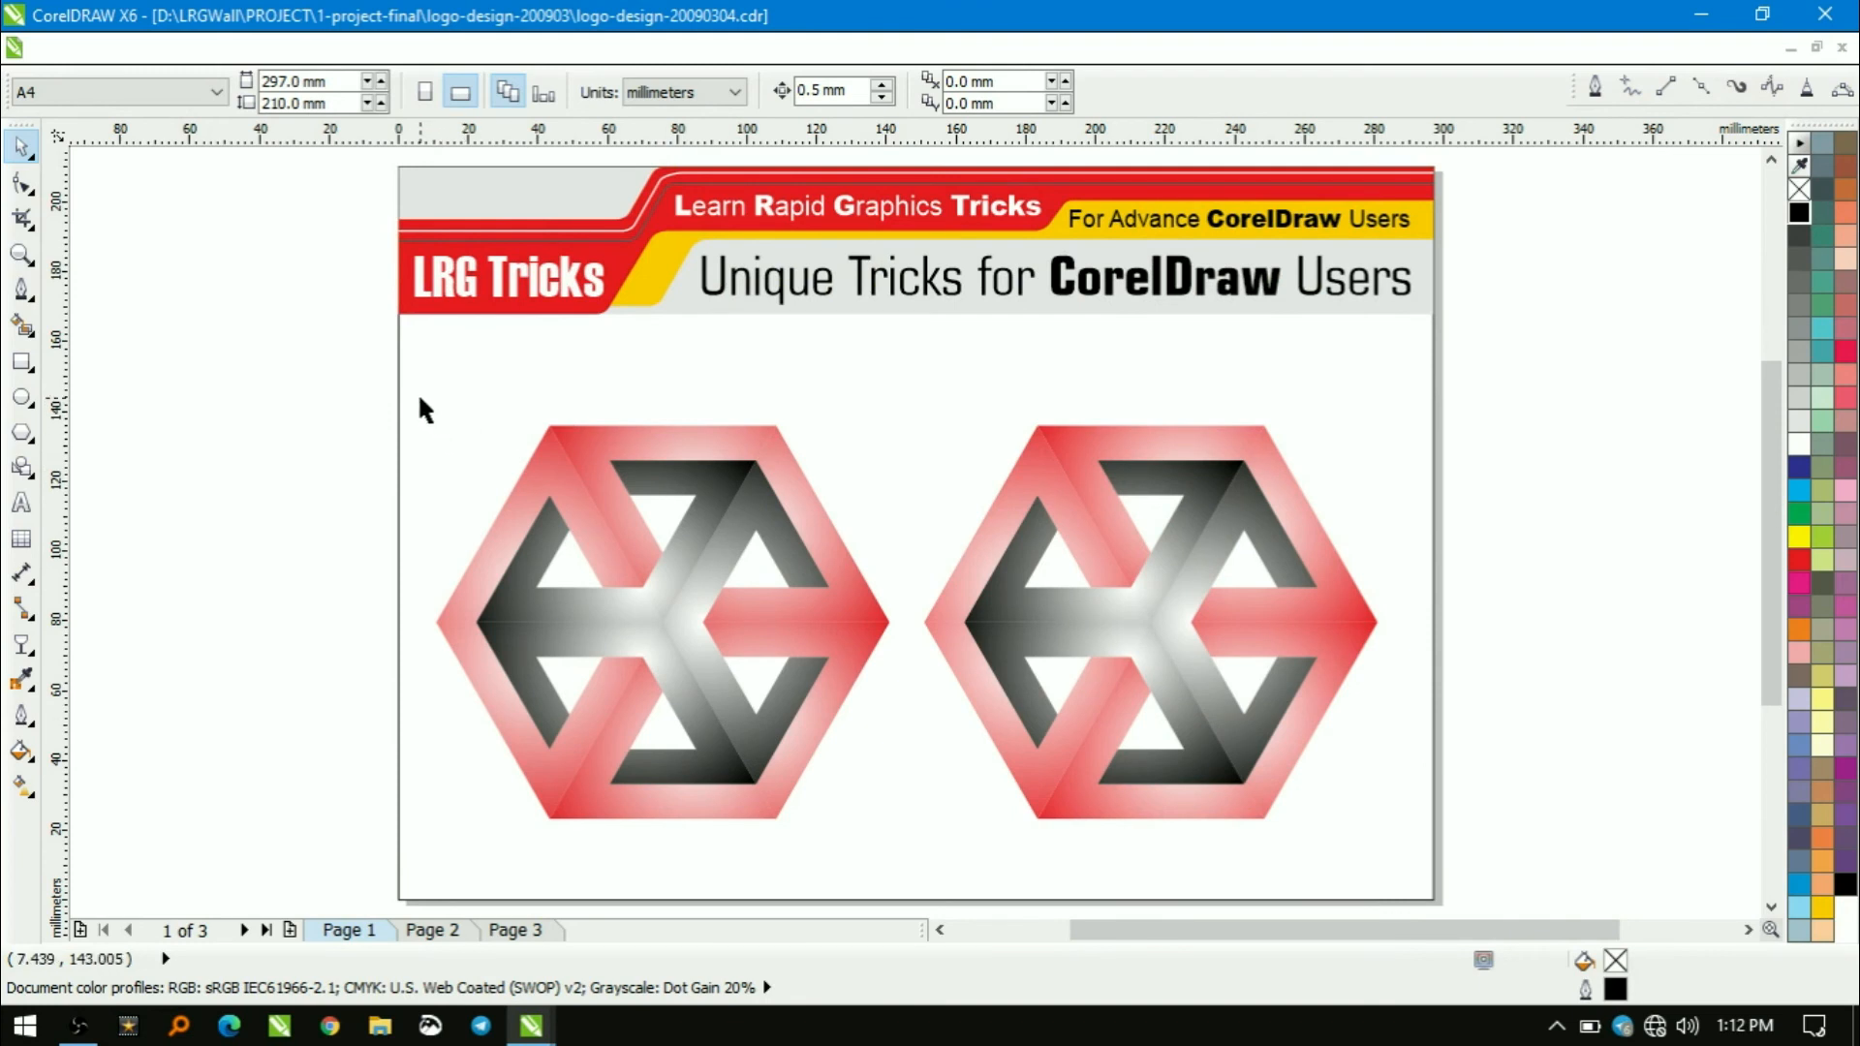
pyautogui.click(814, 475)
pyautogui.keyDown('shift'); pyautogui.click(1031, 467); pyautogui.keyUp('shift')
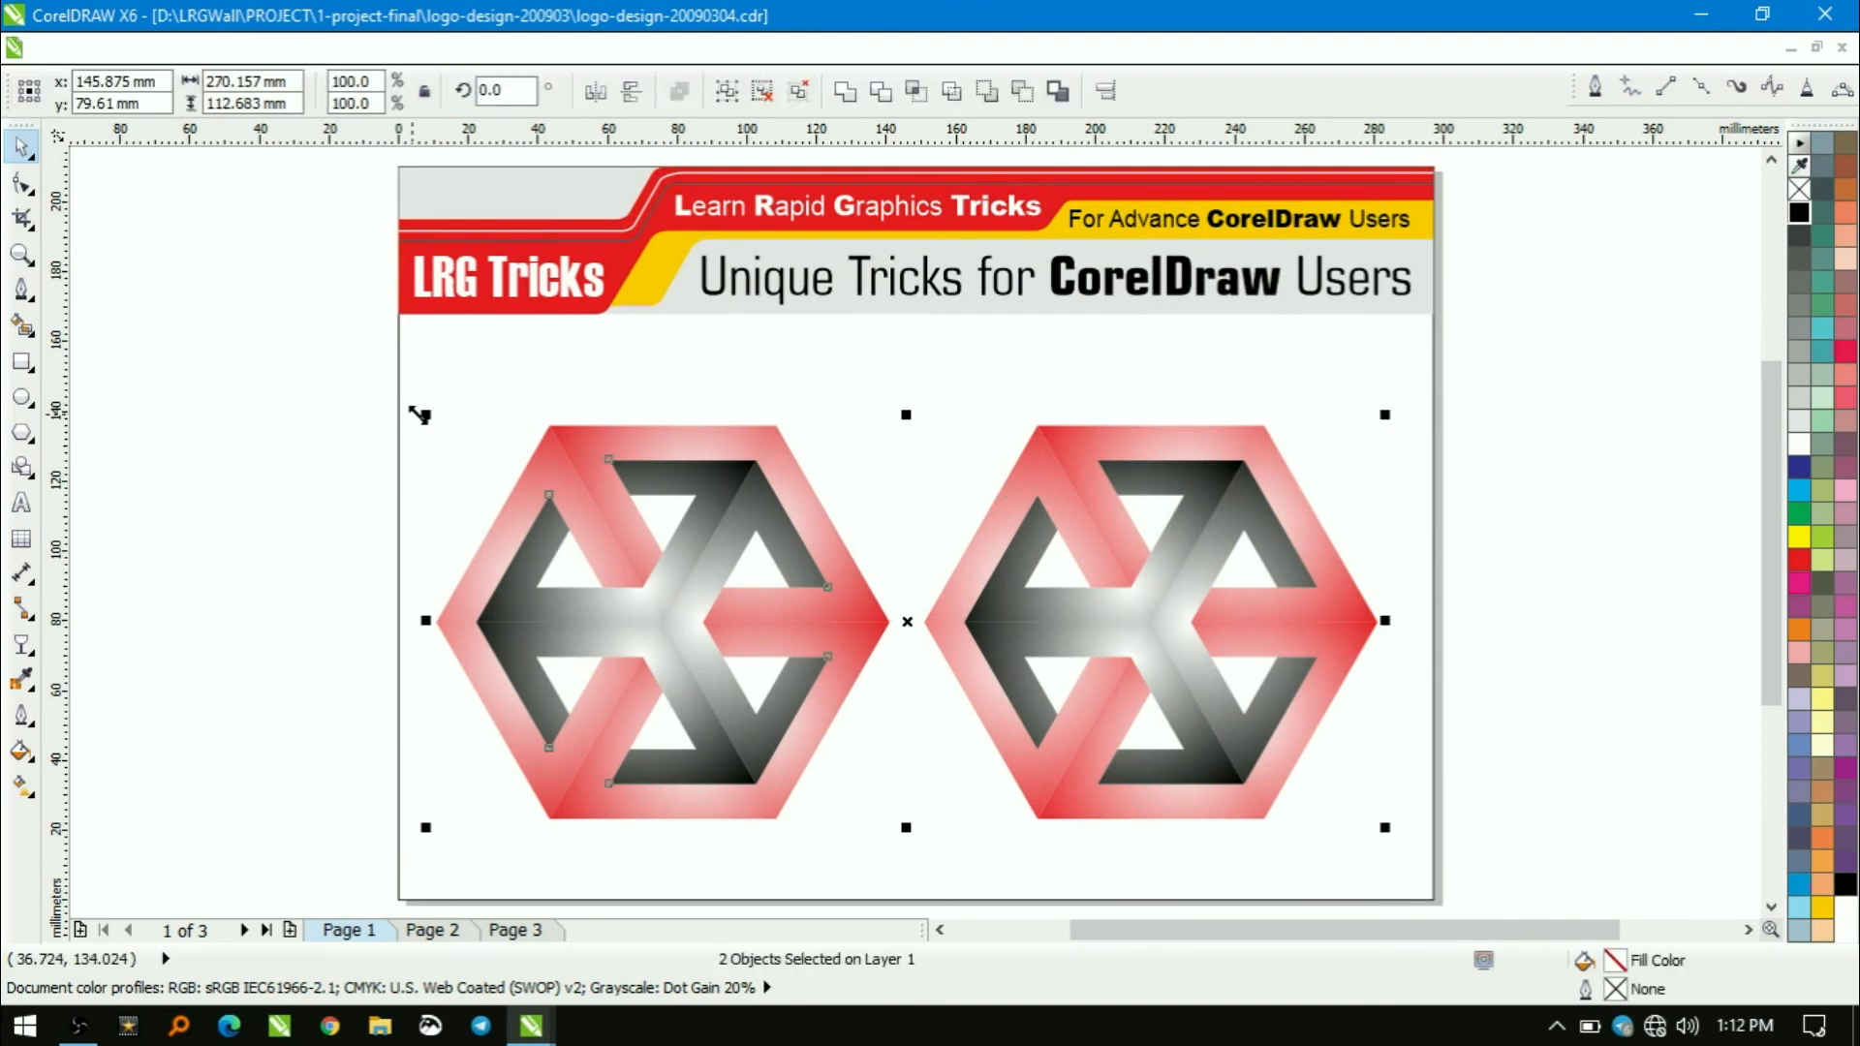
pyautogui.hotkey('shift', 'F2')
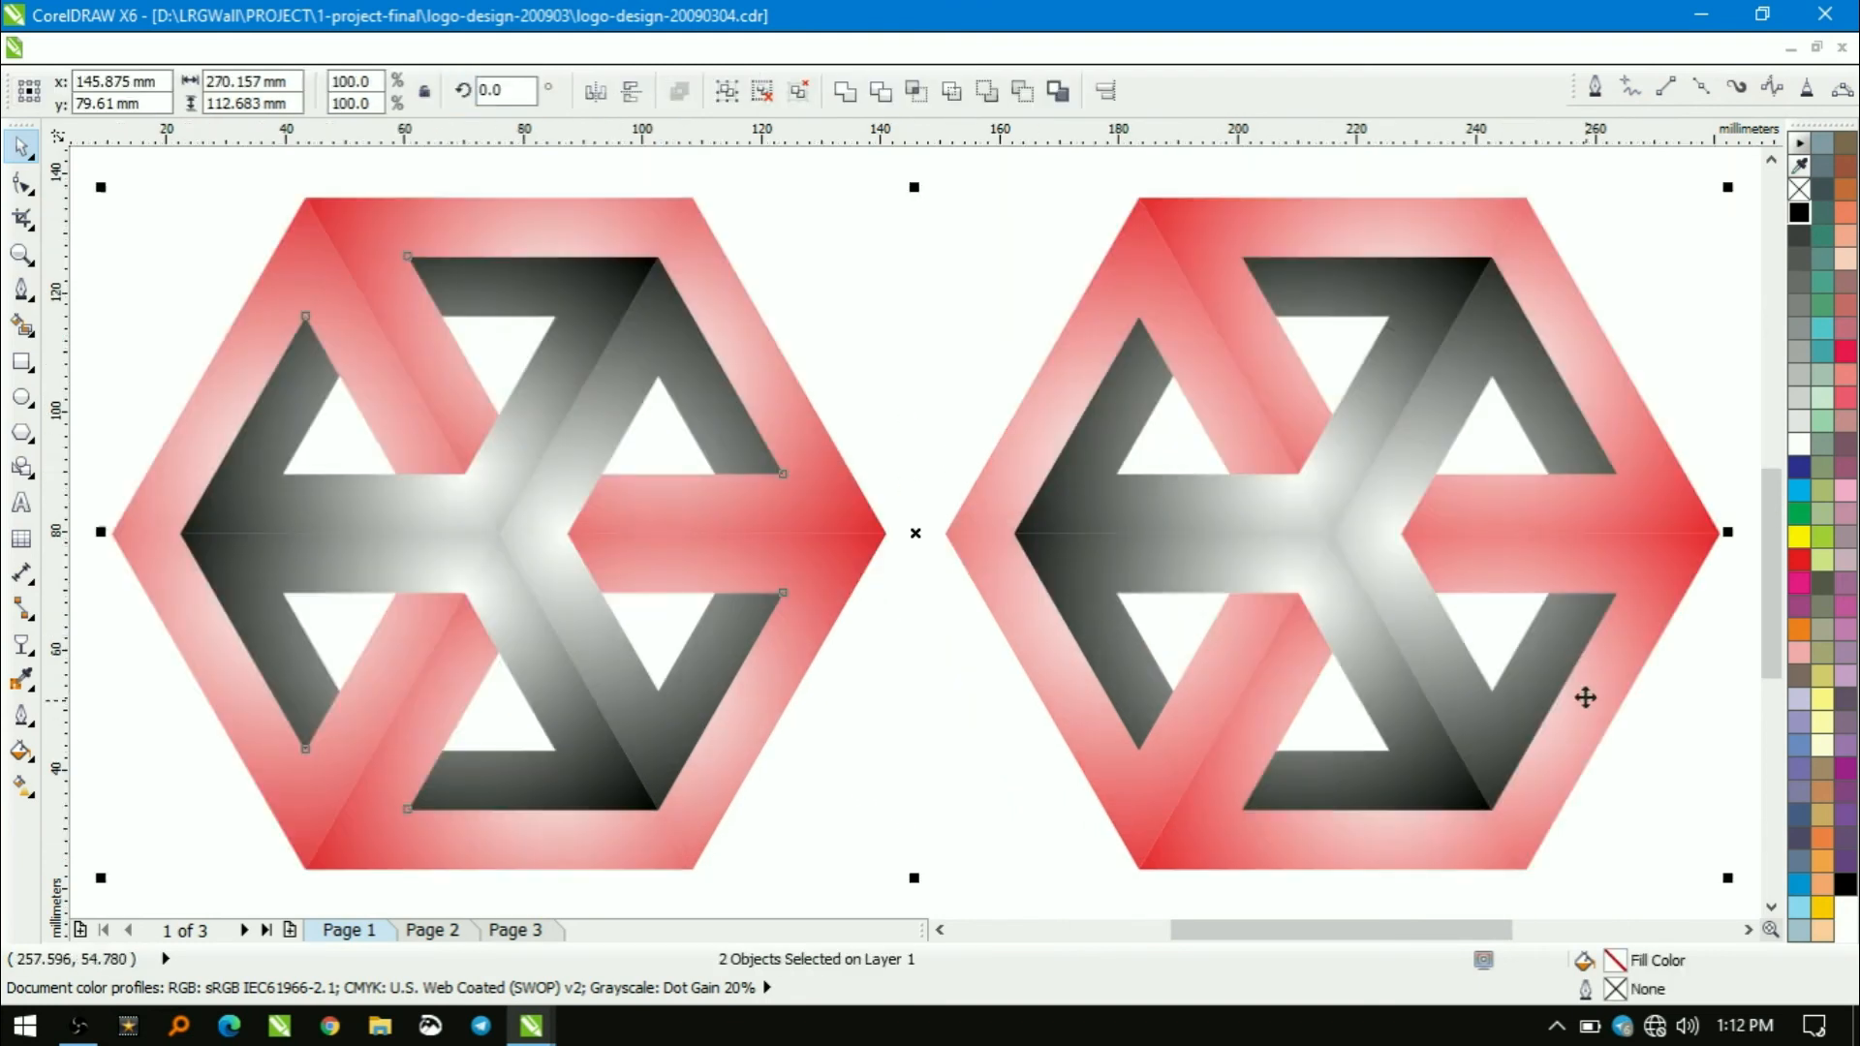
pyautogui.click(1658, 800)
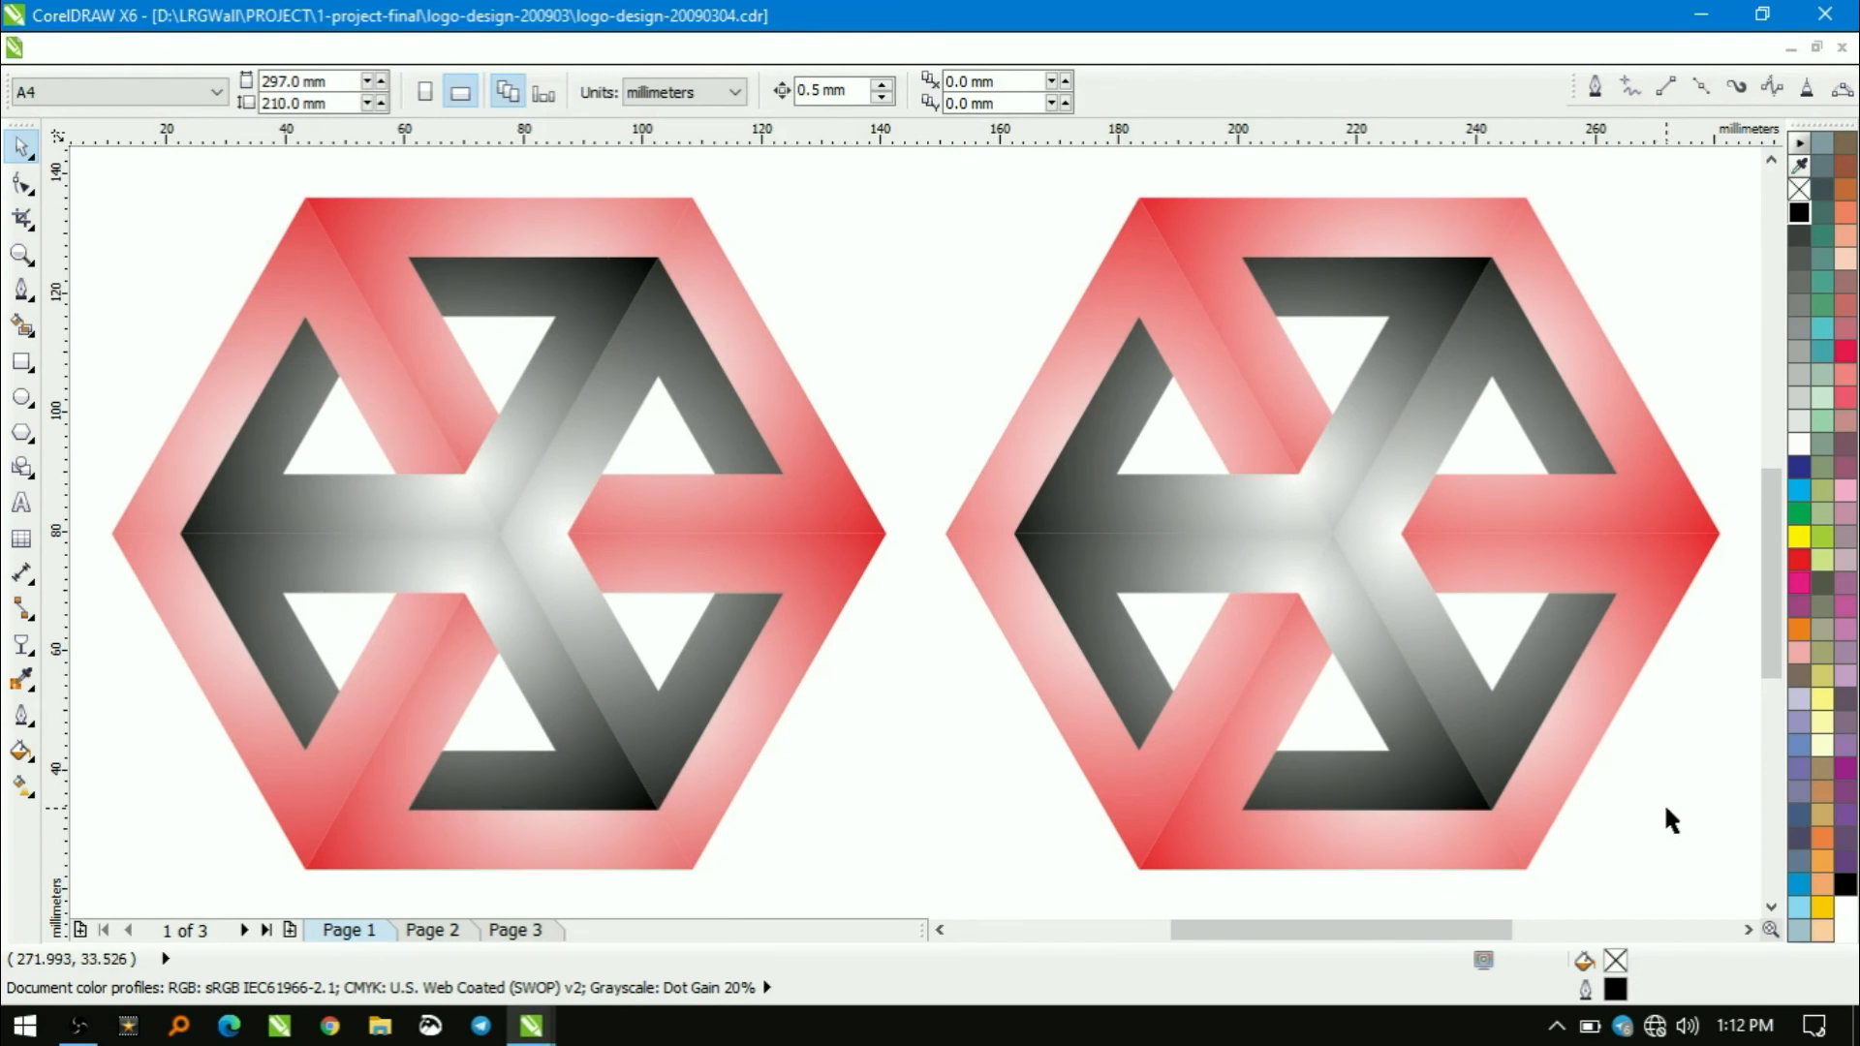
pyautogui.hotkey('shift', 'F4')
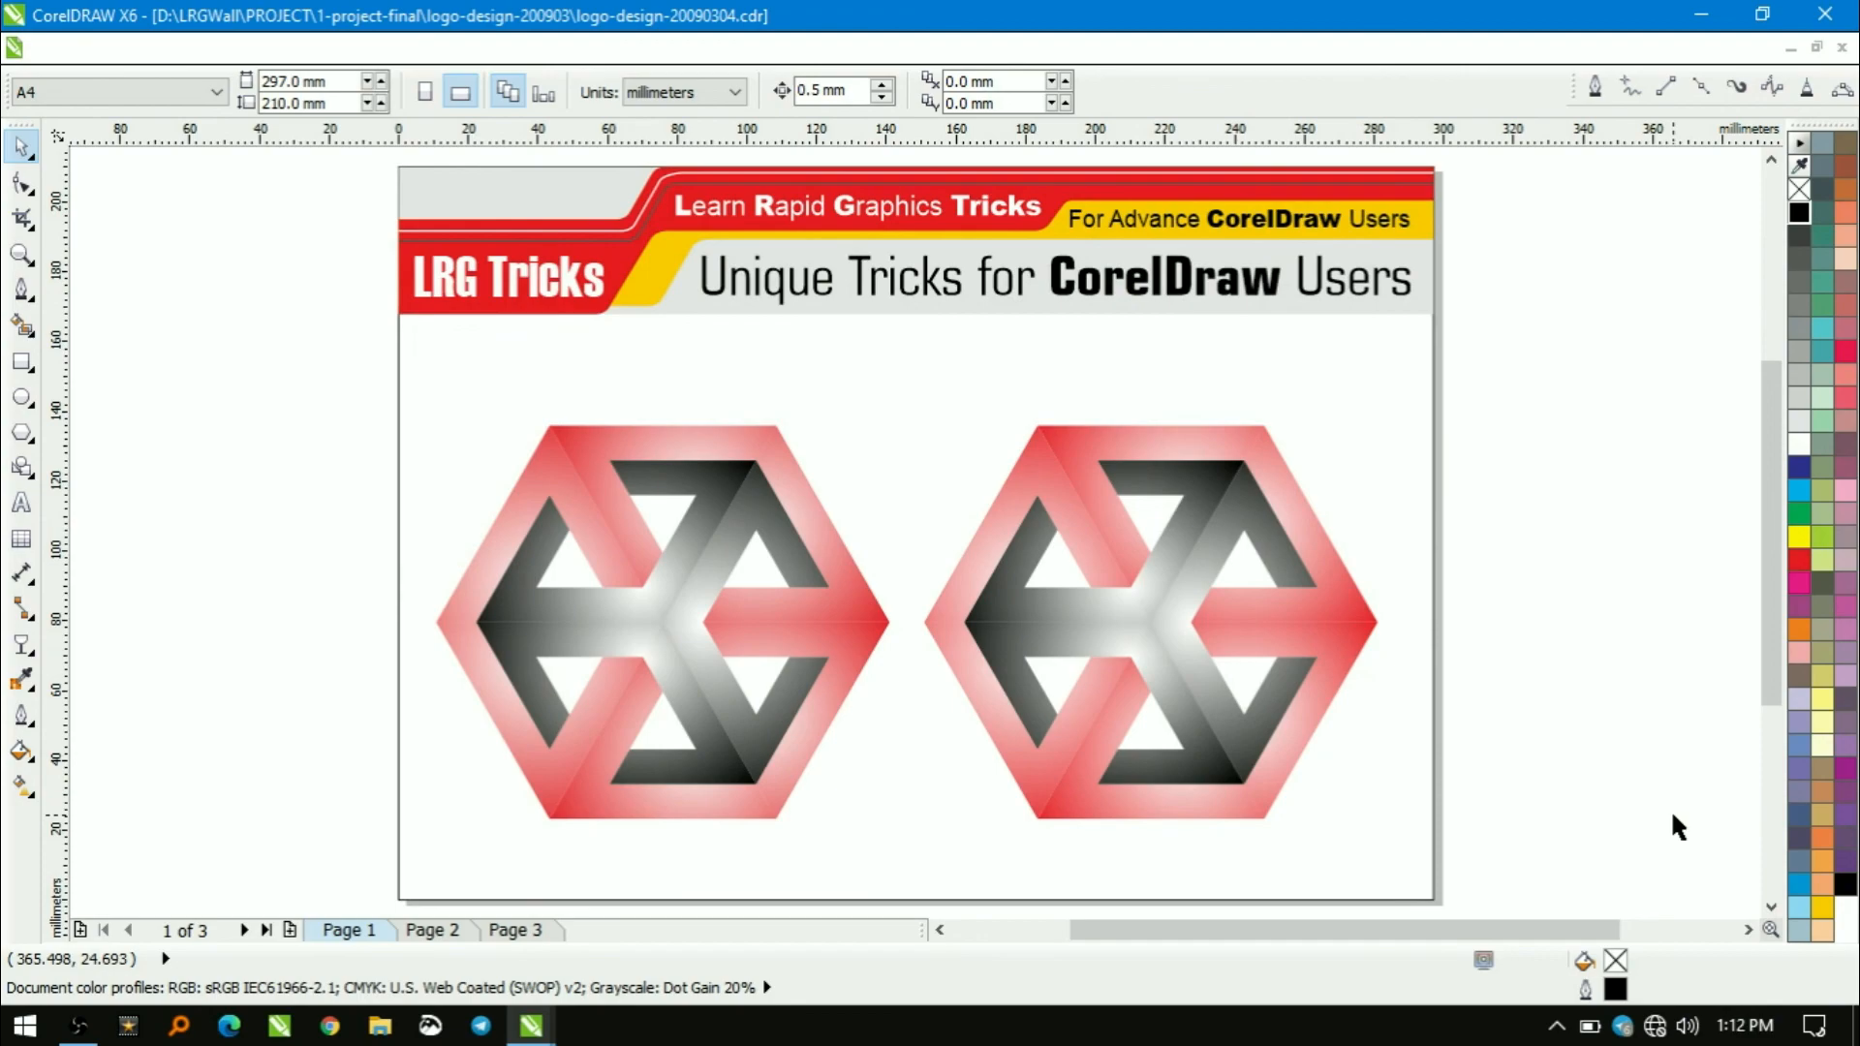